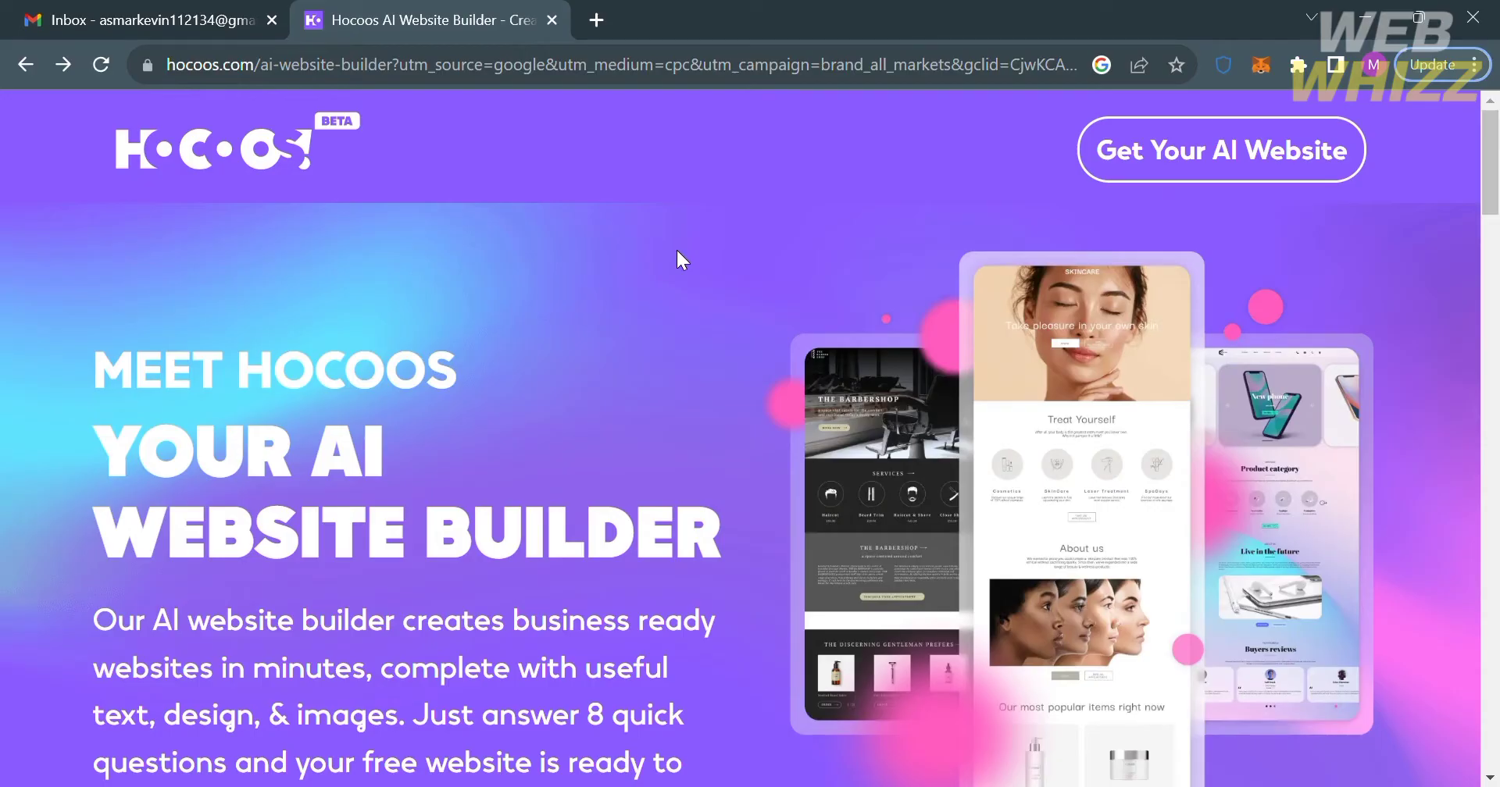
Step: Scroll through the Hocoos landing page, reading the builder description
scroll(631, 422, down, 3)
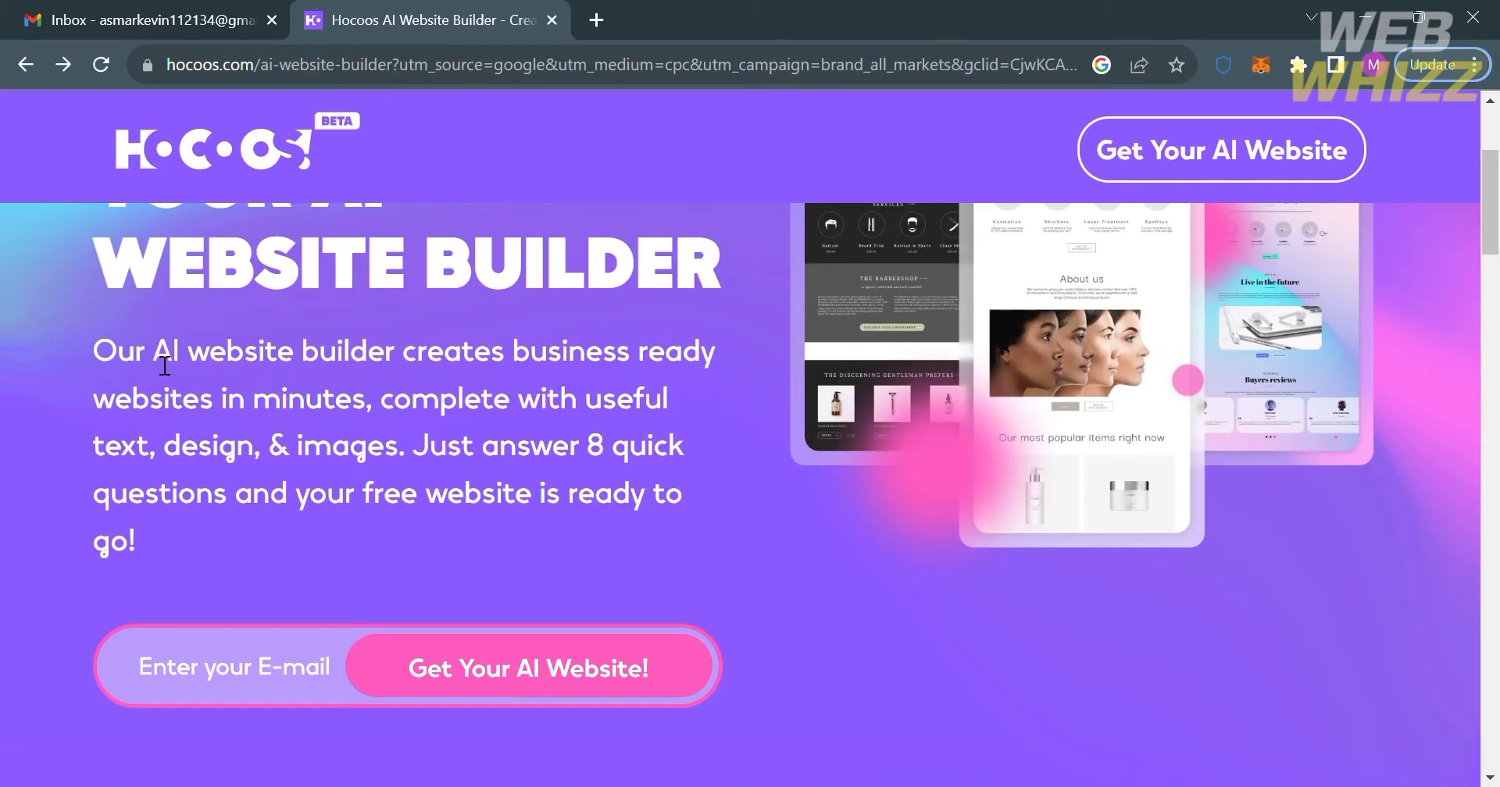
drag(167, 364, 567, 560)
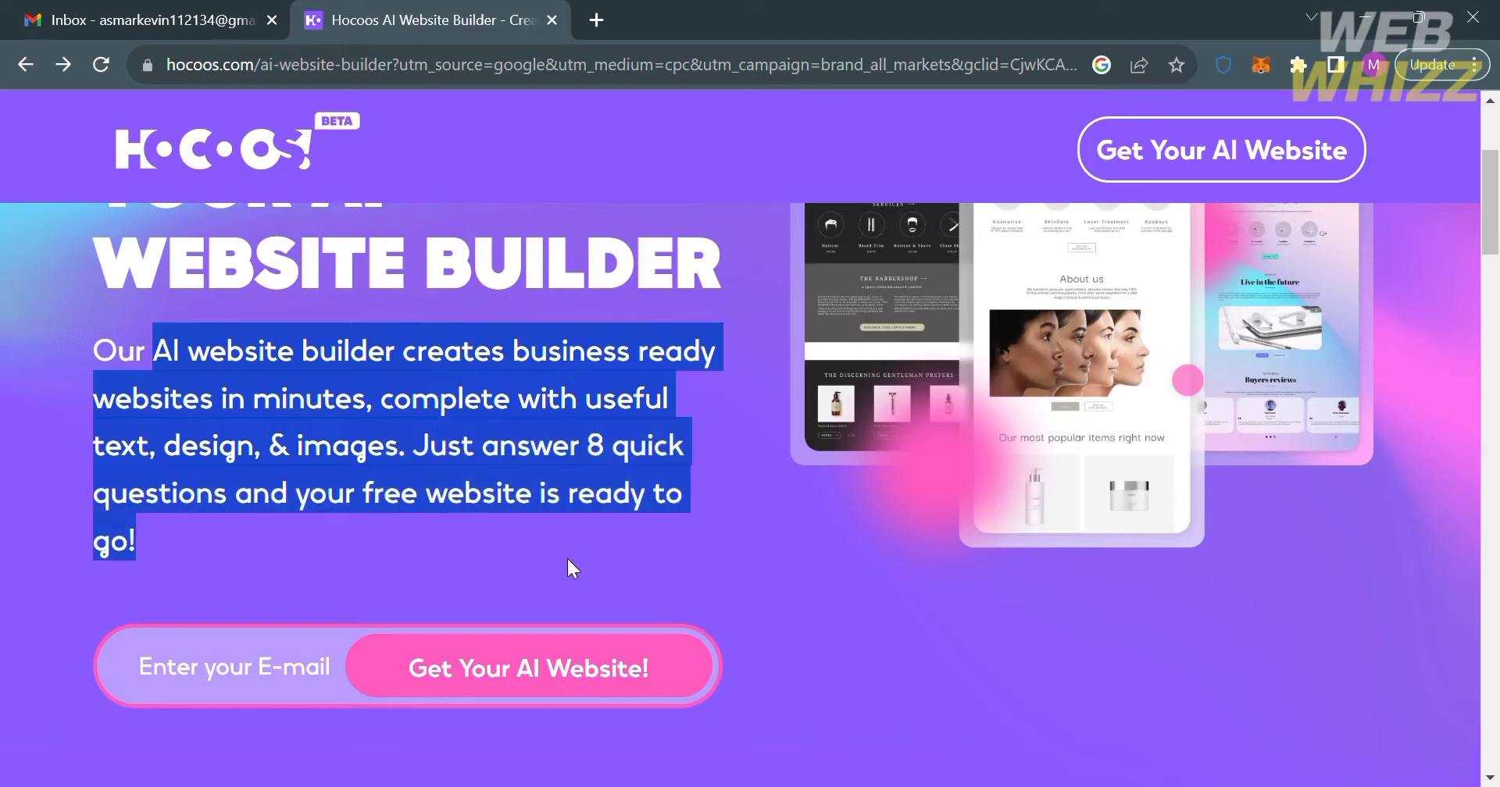
click(567, 559)
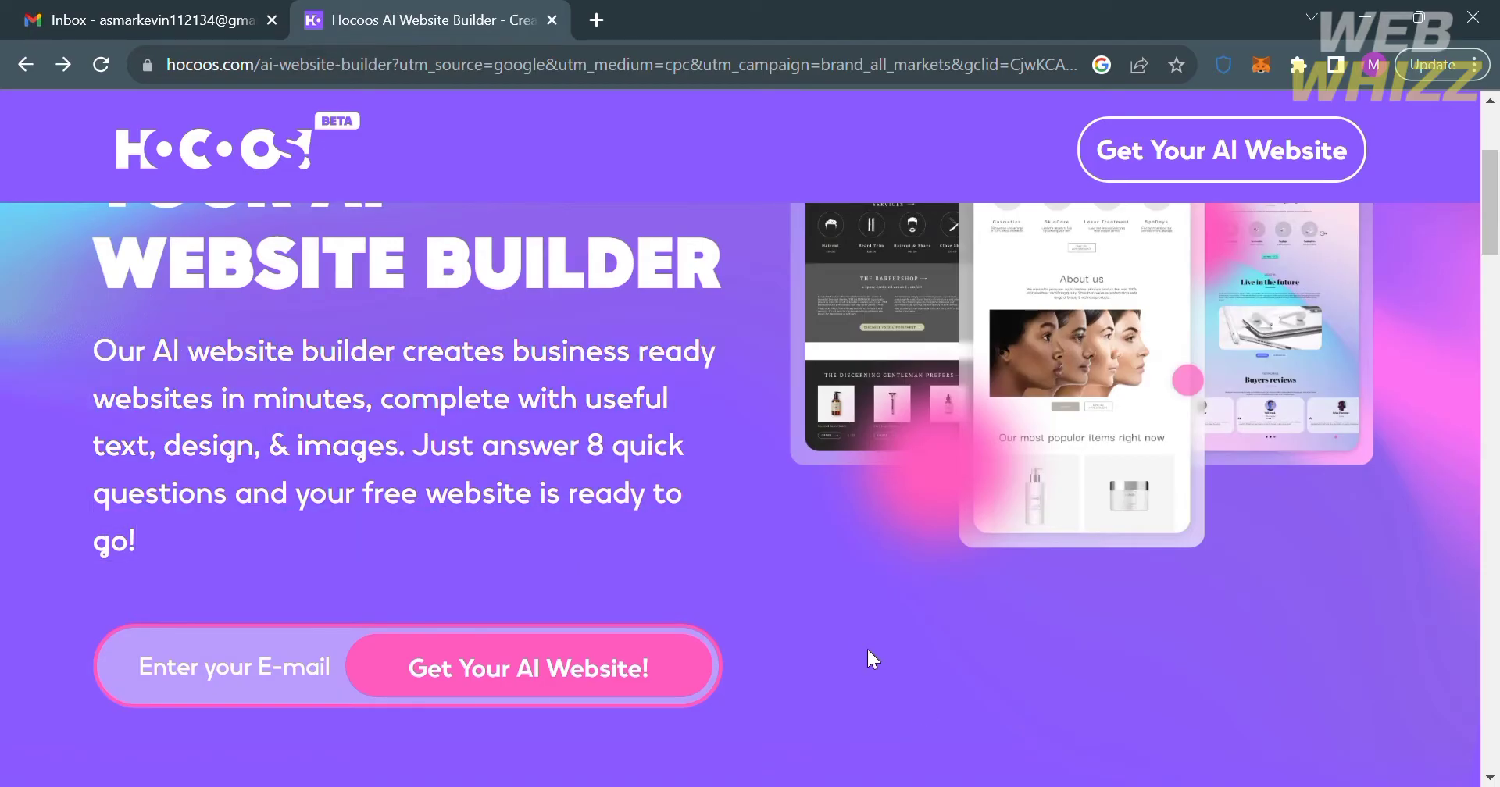
scroll(923, 707, down, 5)
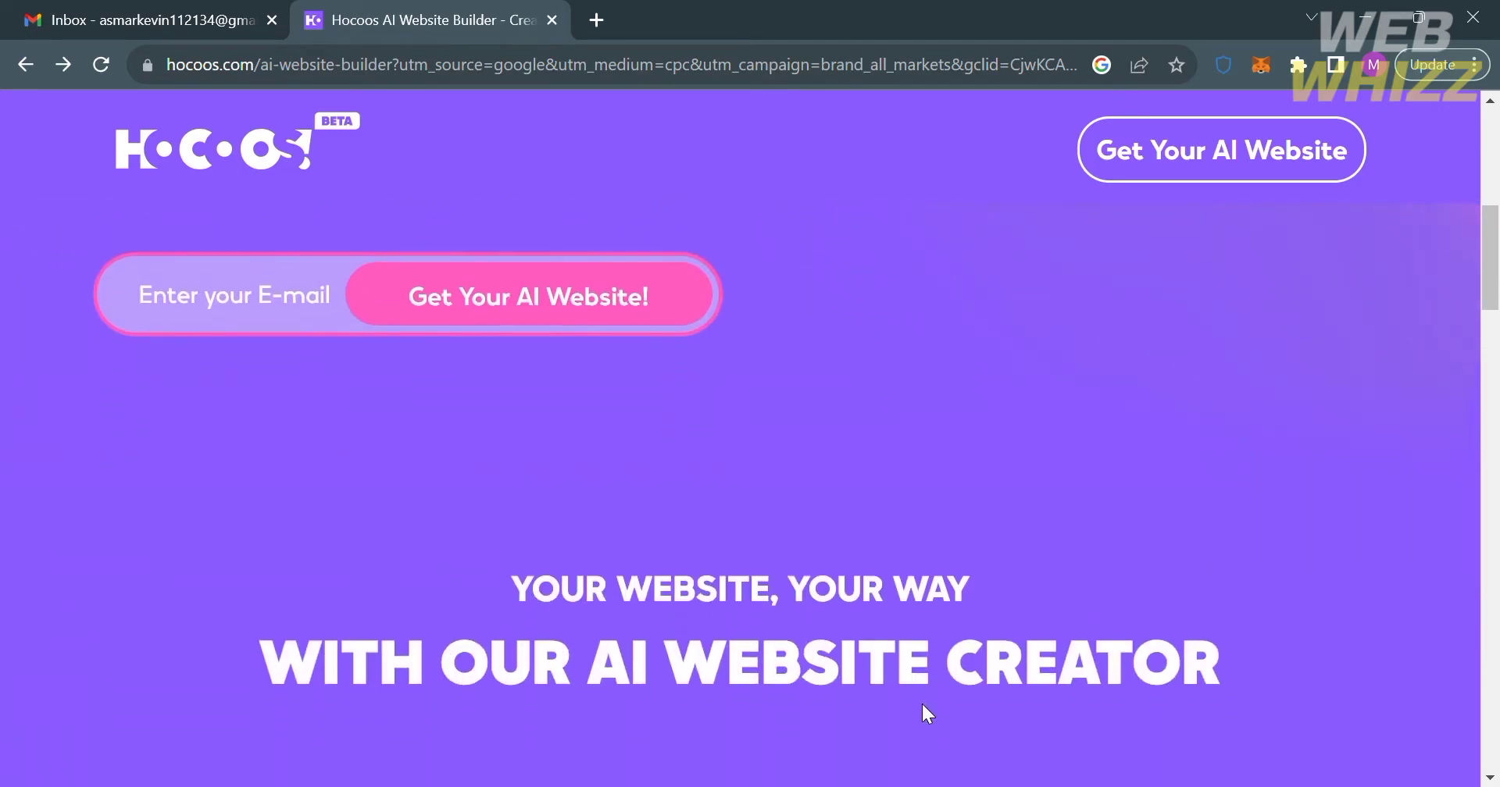
scroll(921, 705, down, 5)
scroll(922, 705, up, 2)
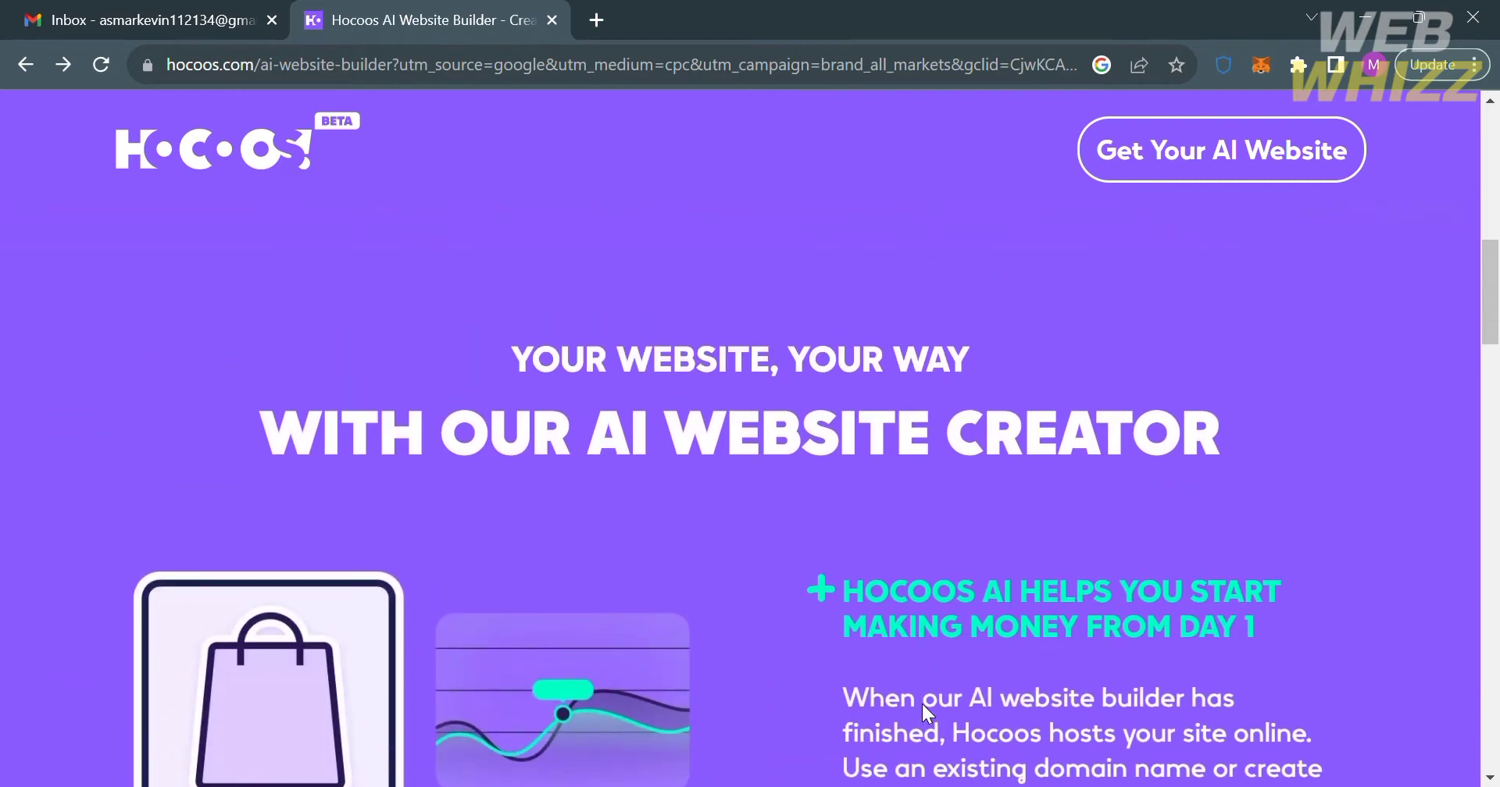
scroll(921, 705, down, 1)
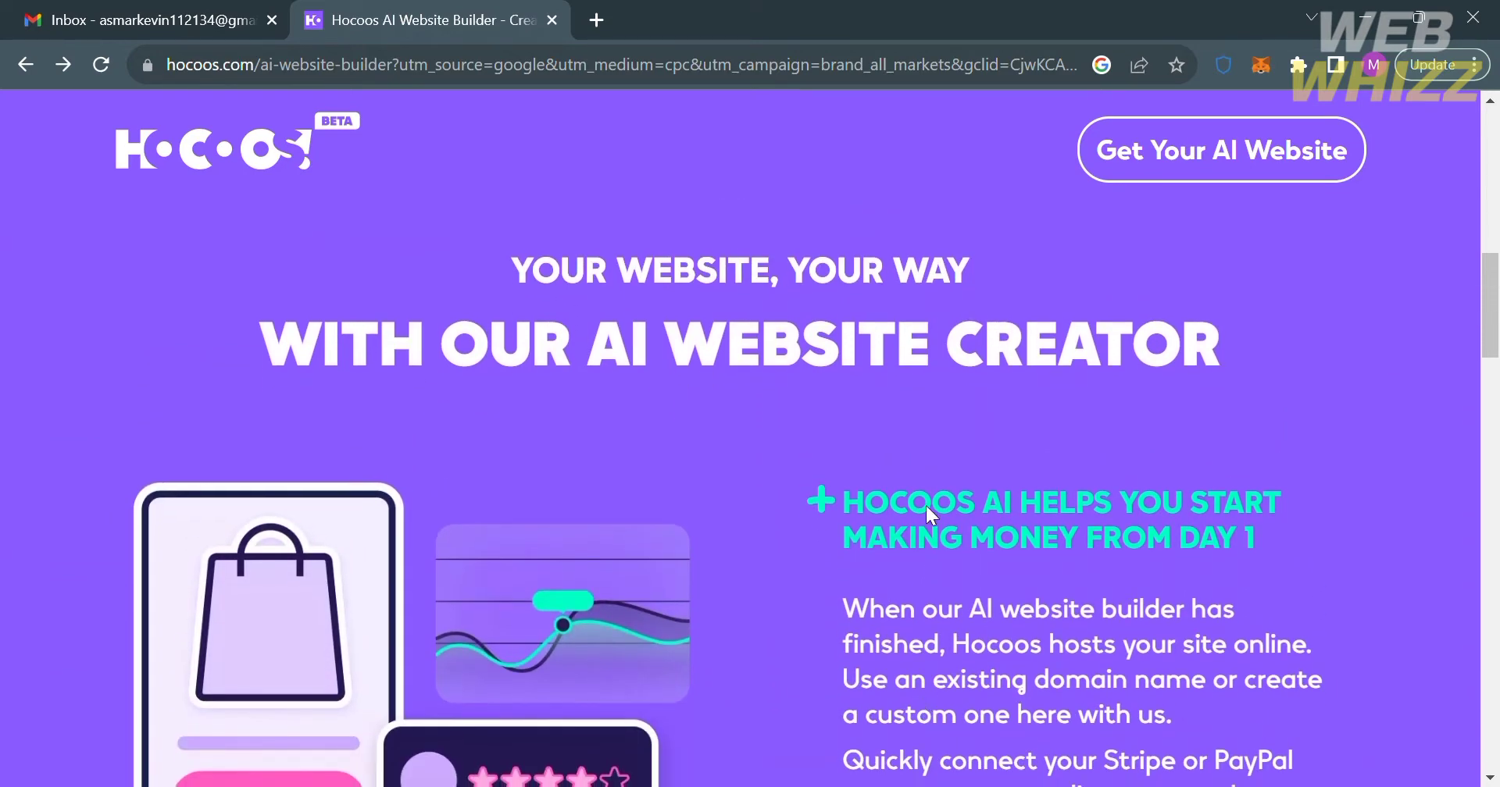
scroll(935, 553, down, 3)
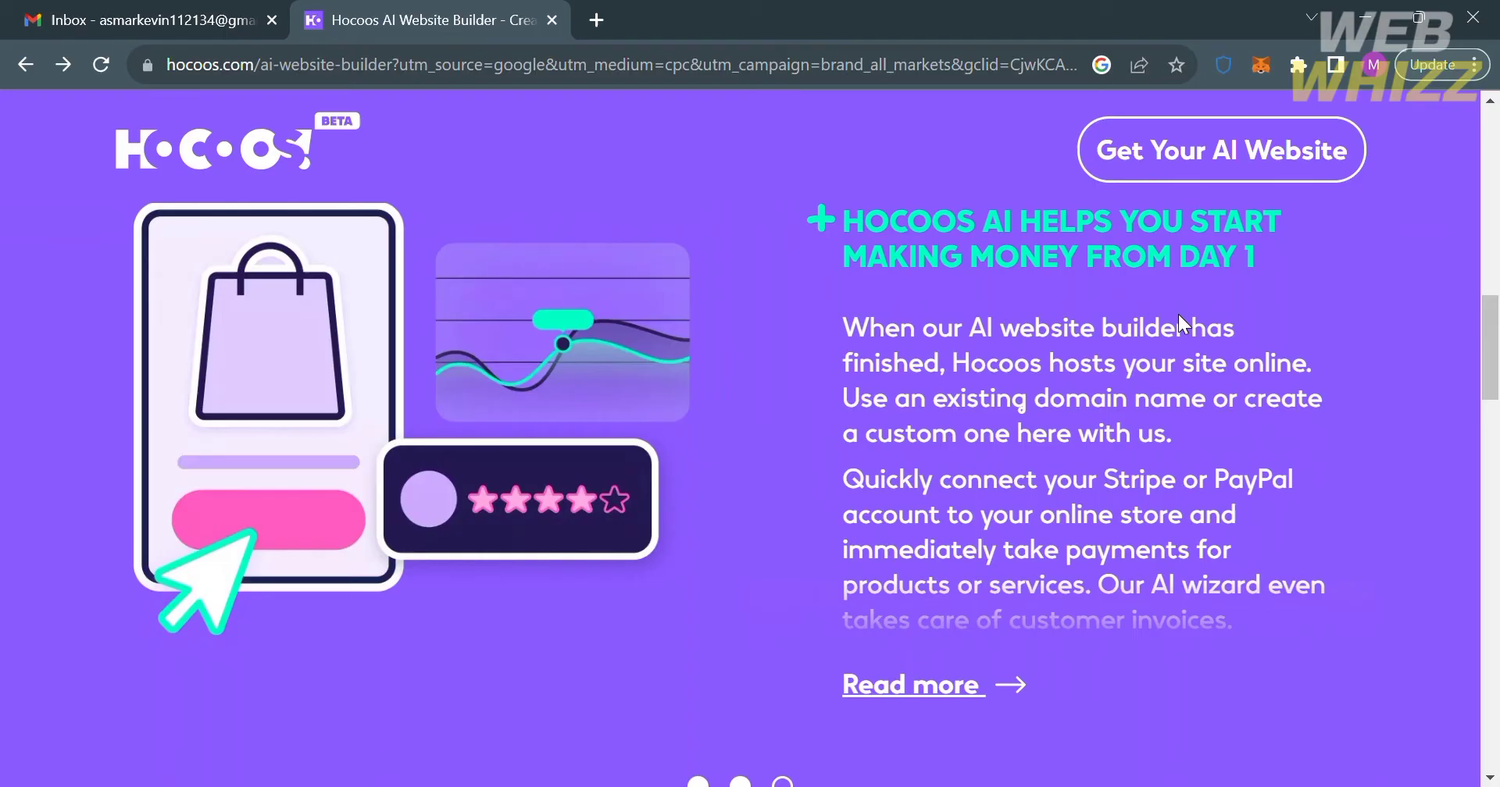
scroll(1289, 617, down, 4)
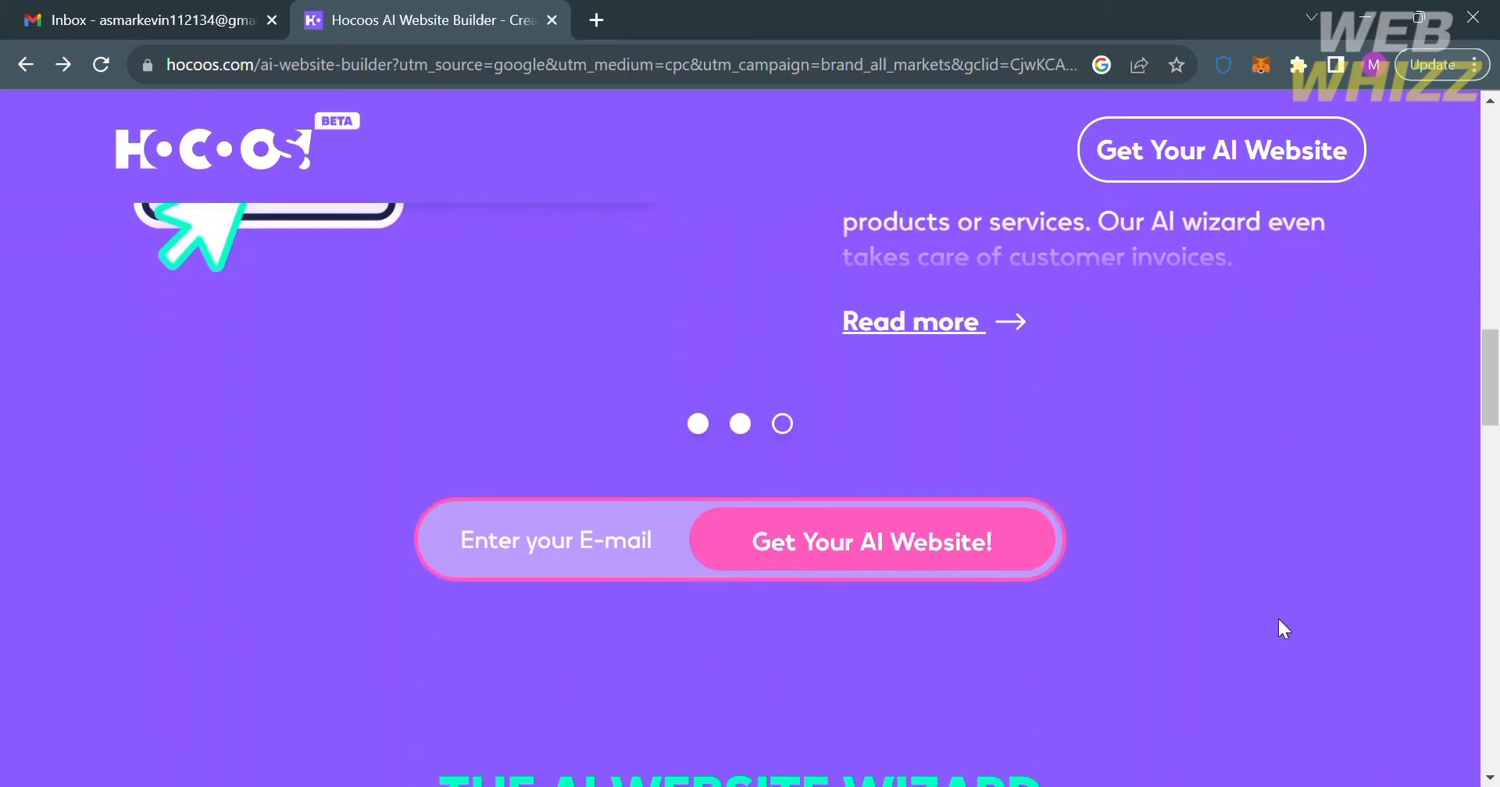
scroll(1278, 621, down, 4)
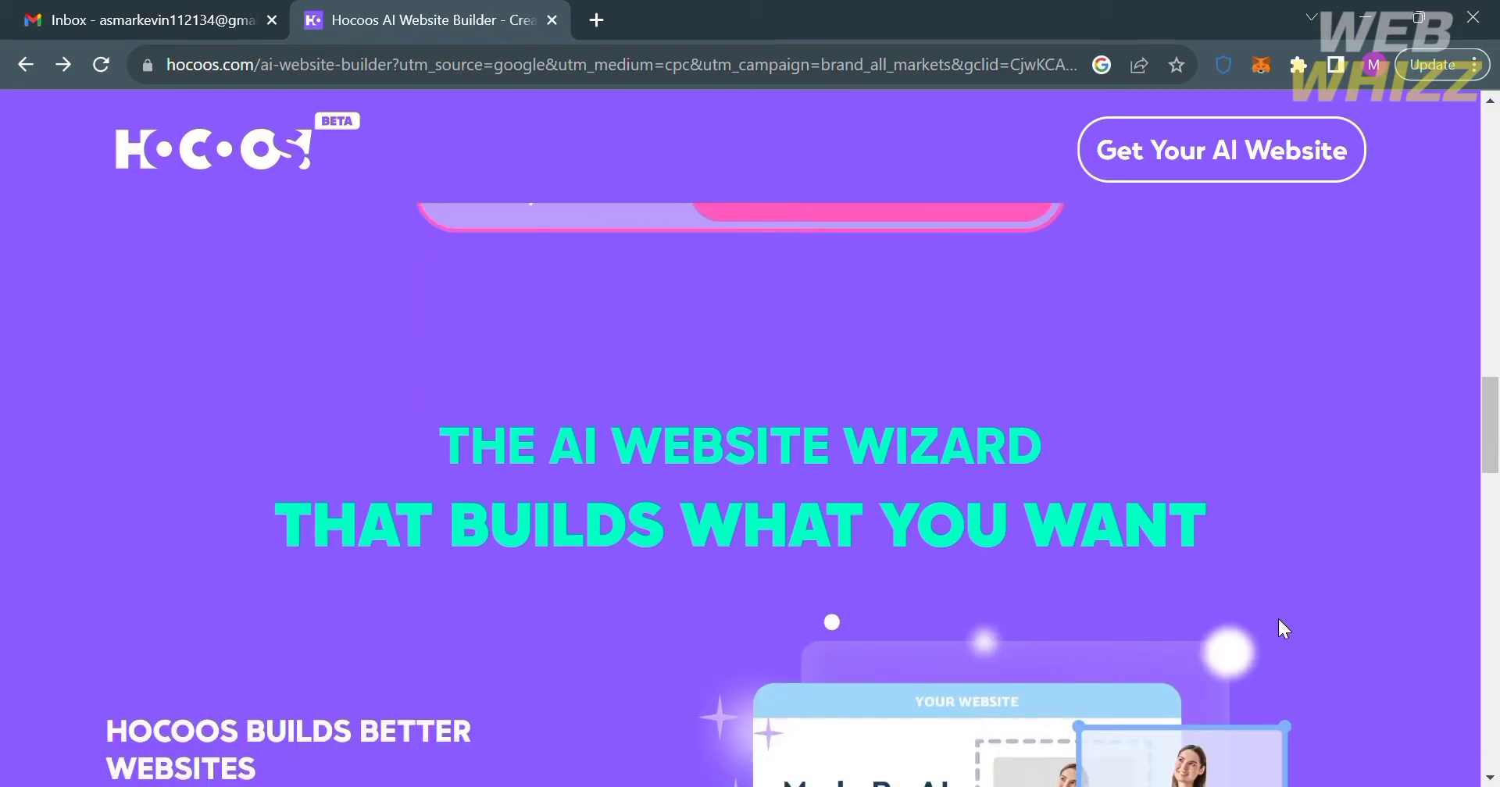
scroll(1277, 621, down, 3)
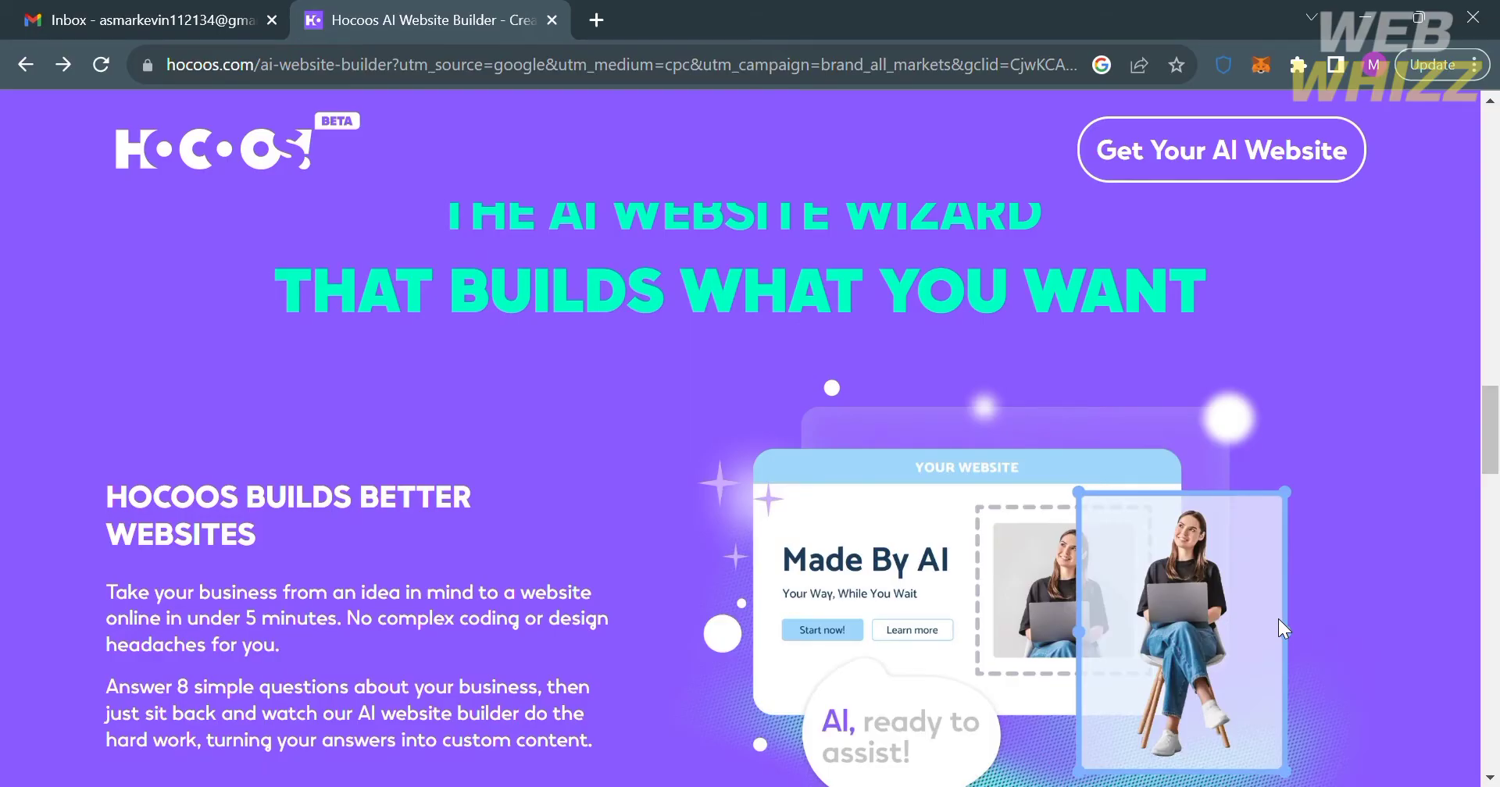
scroll(1277, 625, down, 3)
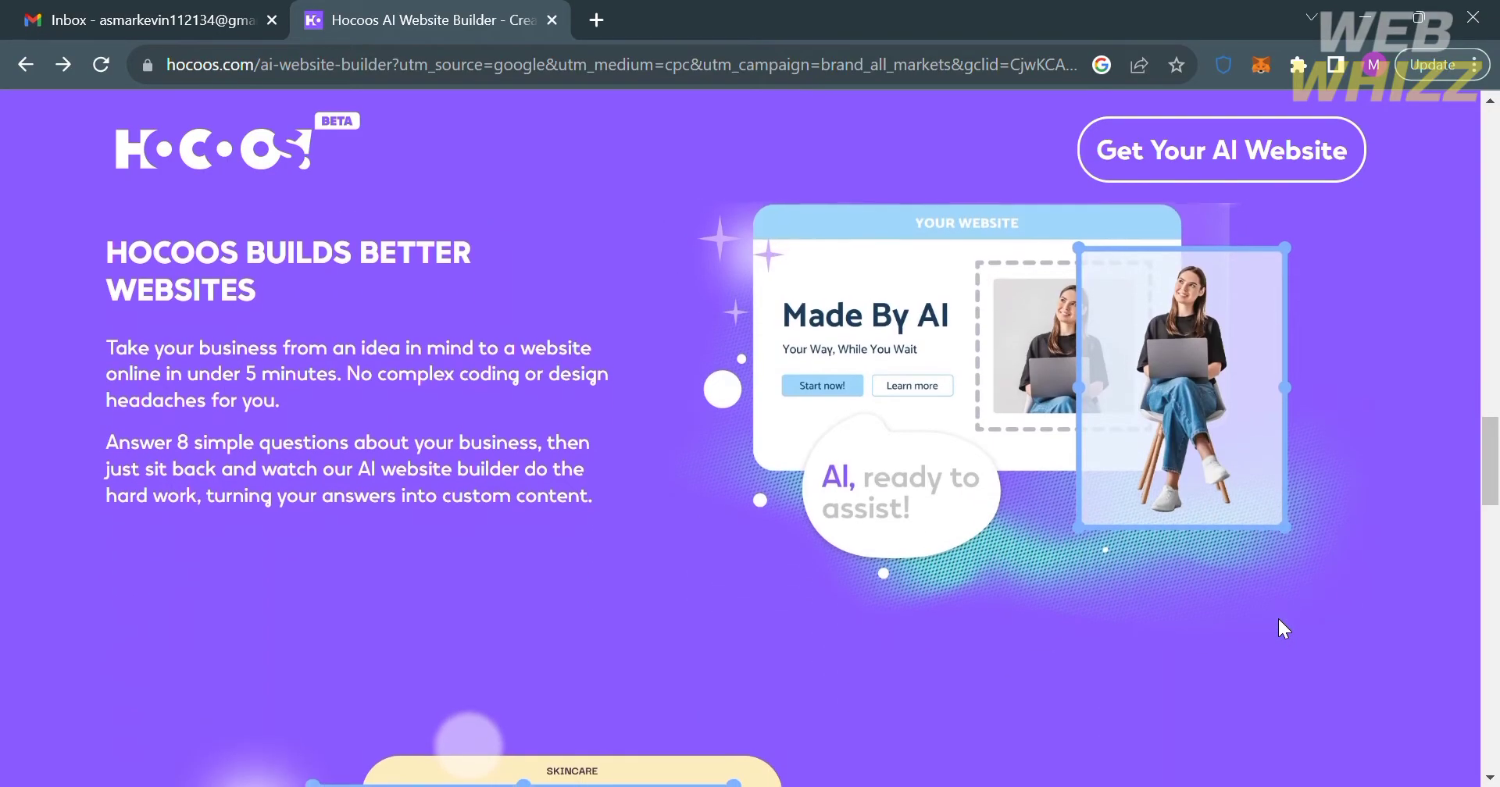
scroll(1279, 620, down, 1)
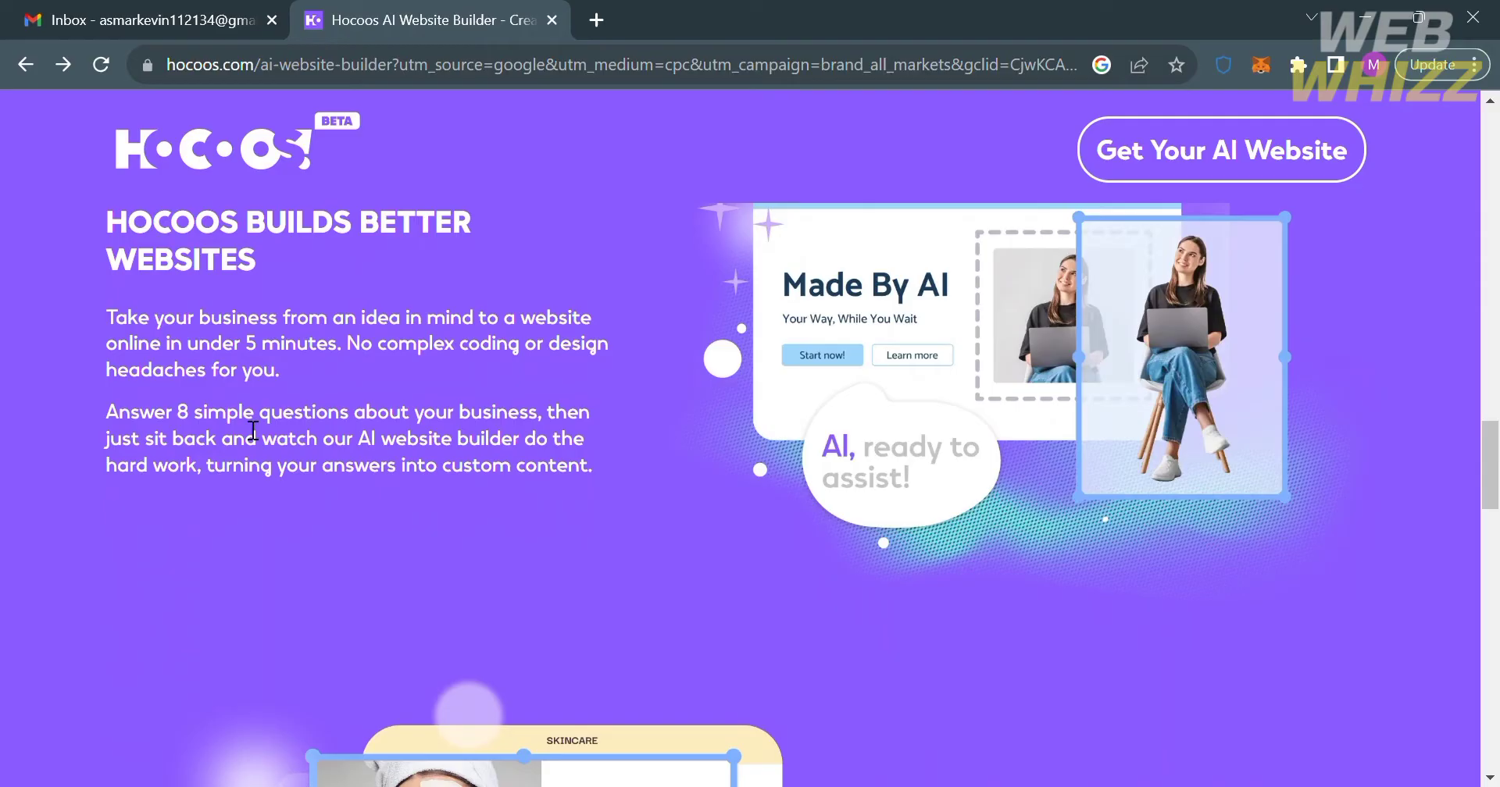
scroll(671, 500, down, 2)
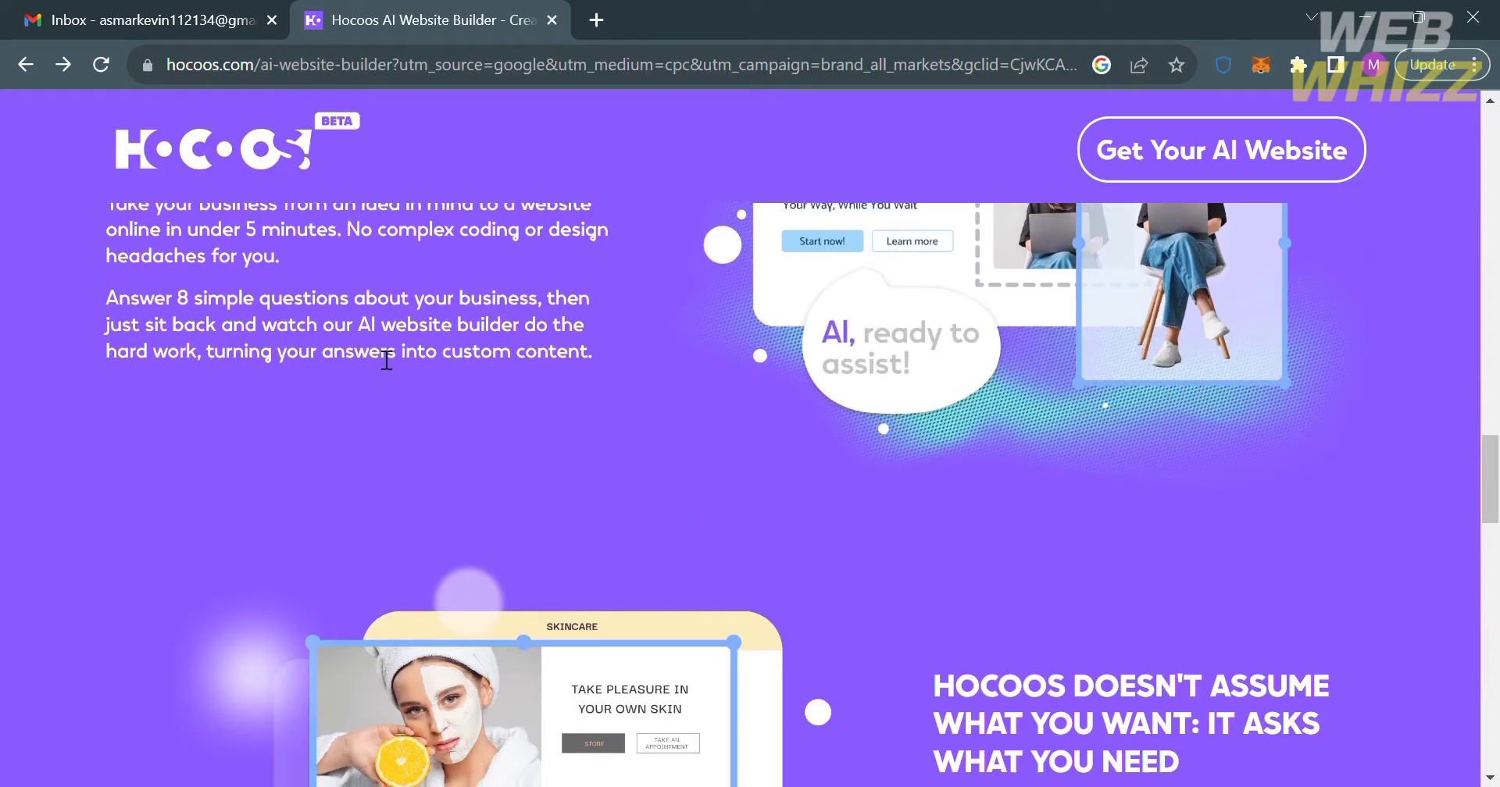
scroll(1038, 561, down, 5)
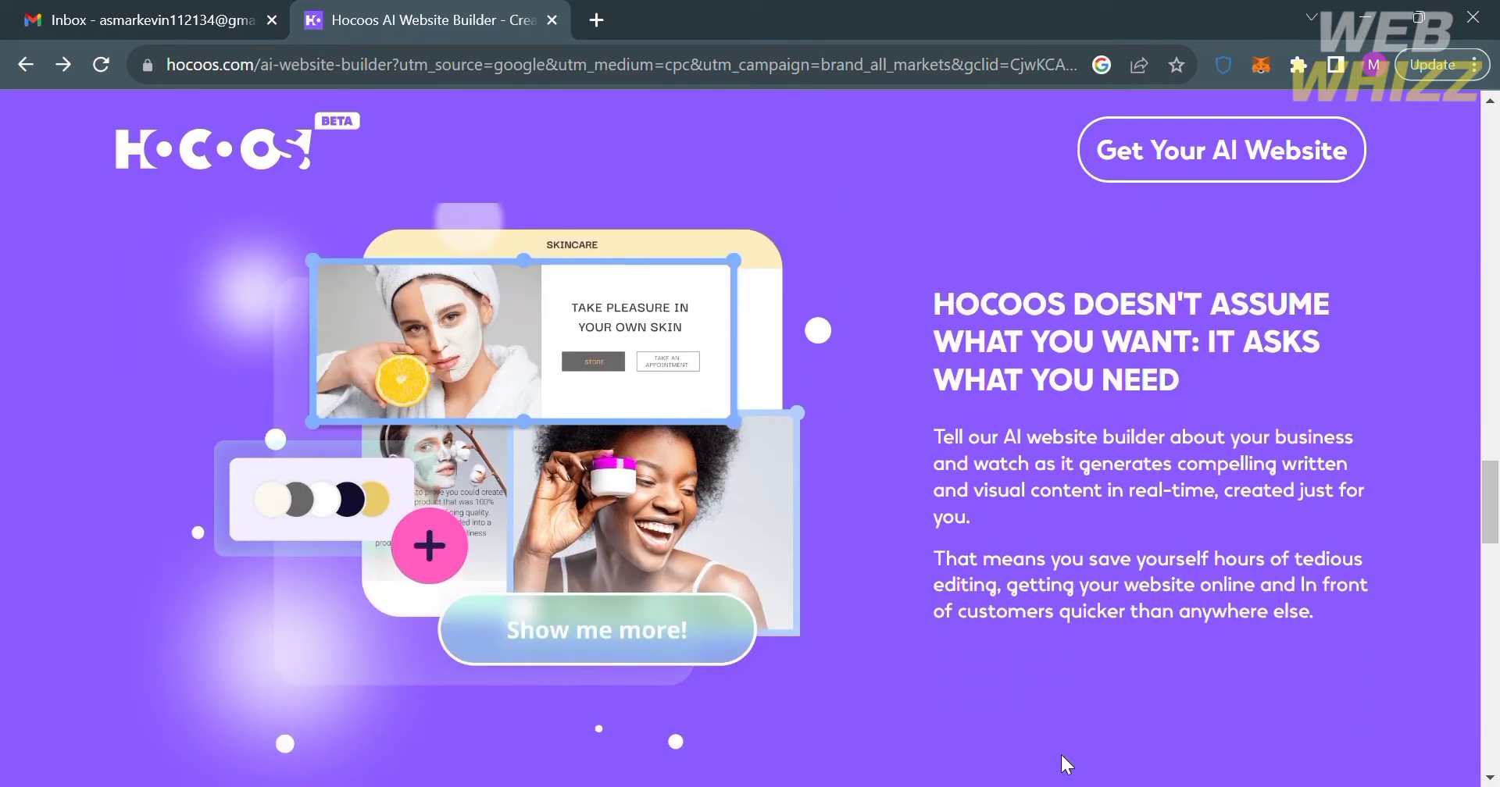
scroll(1066, 763, down, 5)
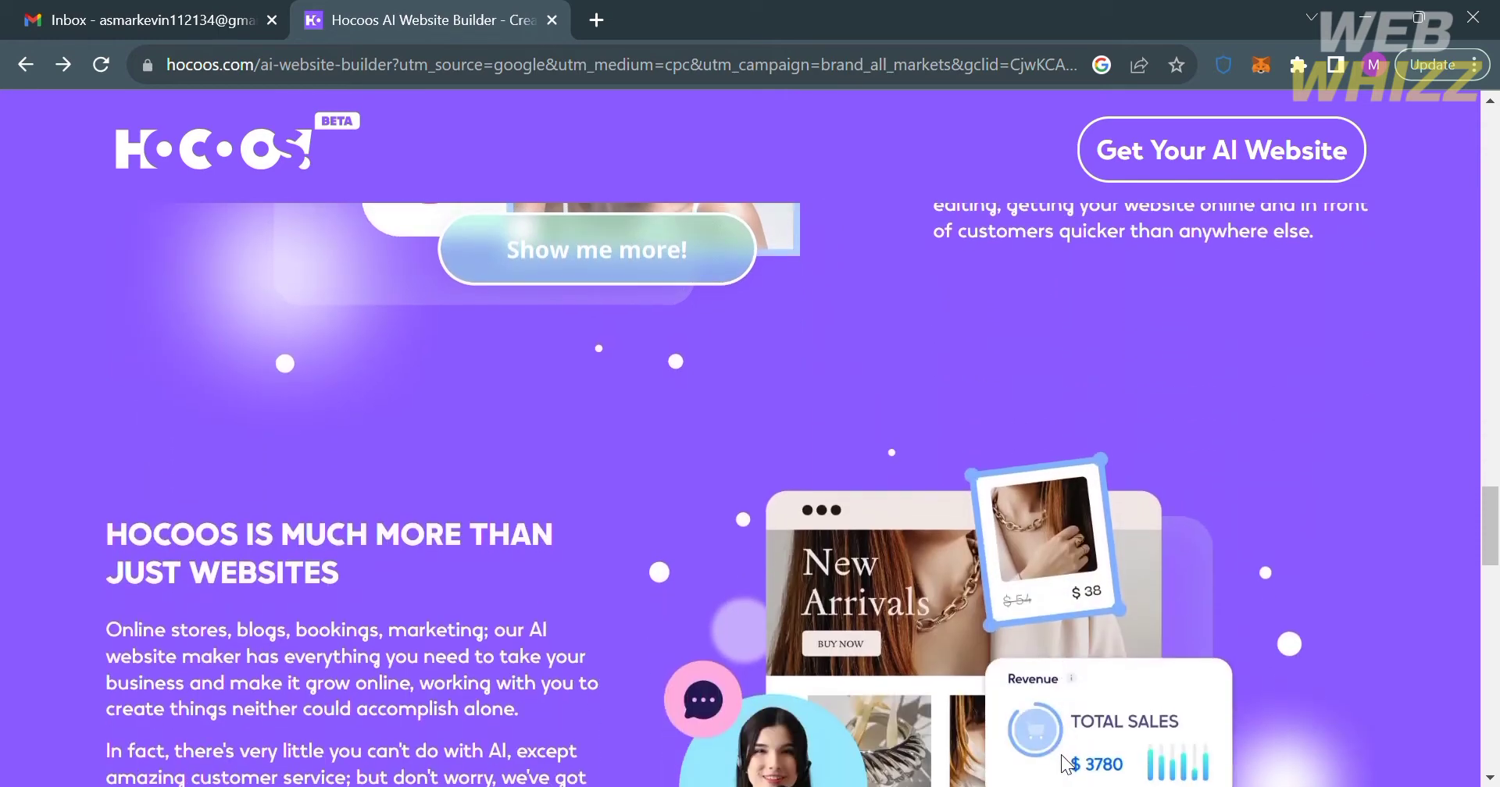
scroll(1065, 764, down, 2)
scroll(1064, 764, down, 2)
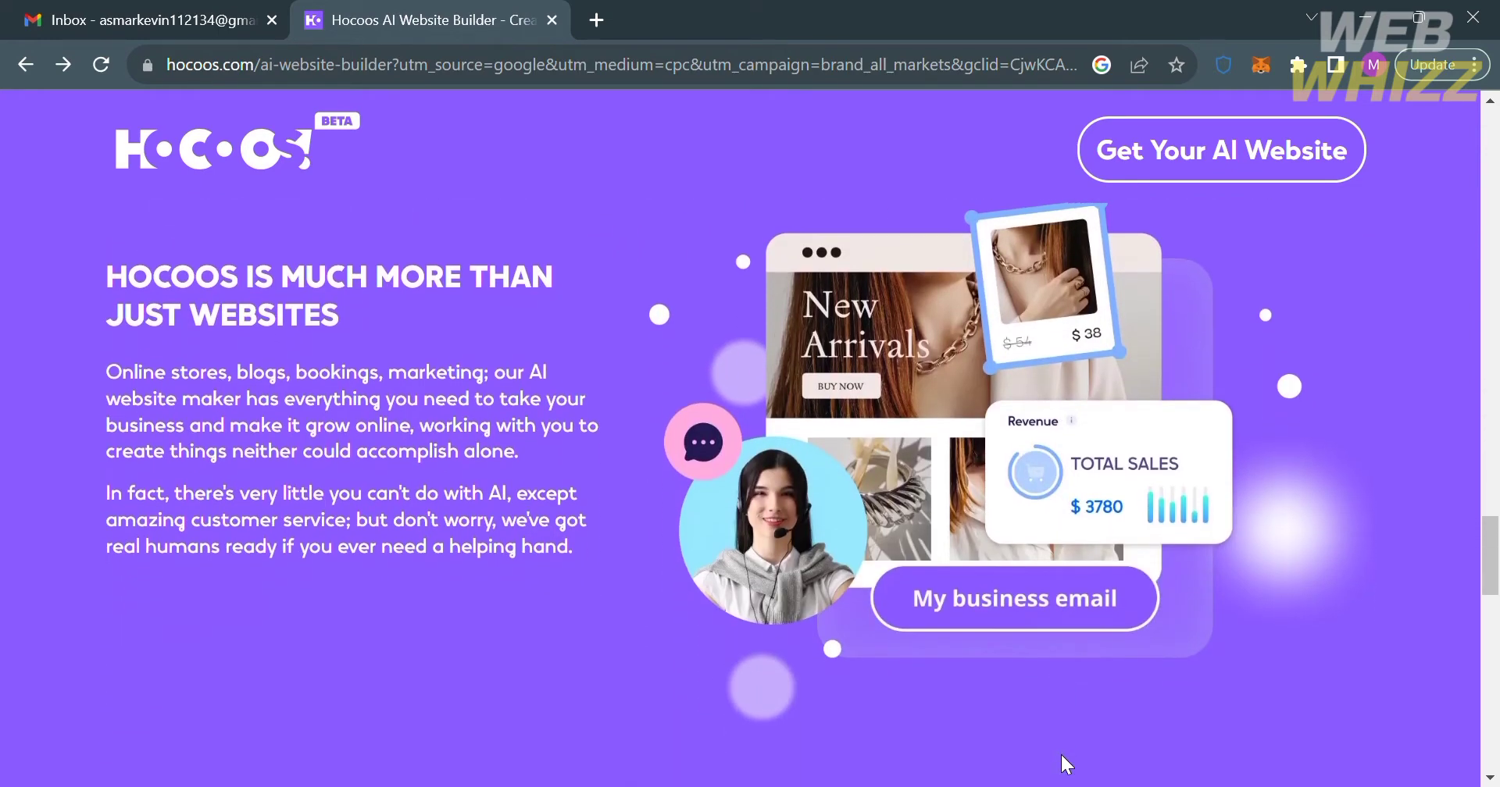
scroll(1064, 761, down, 5)
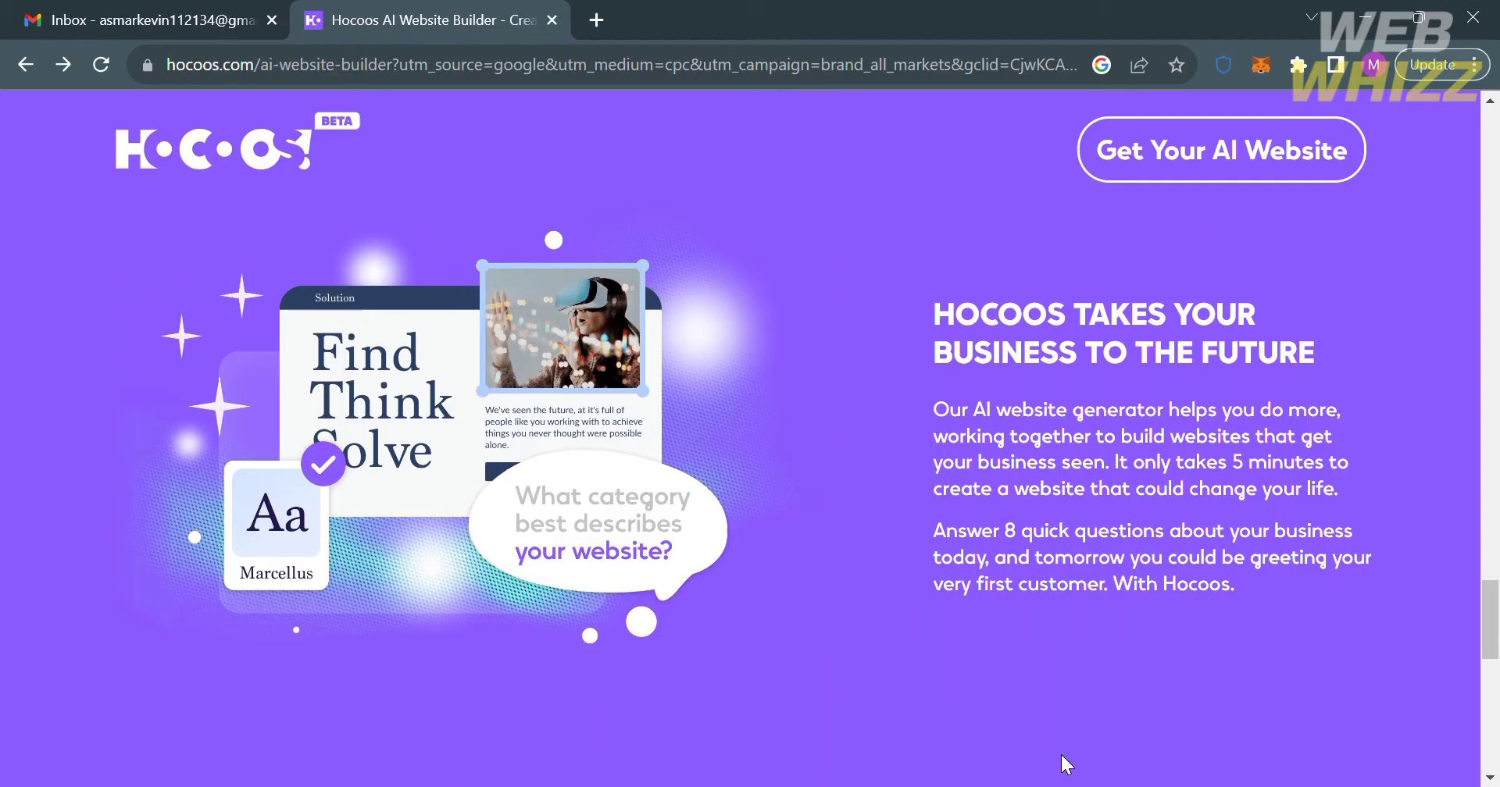
Step: Start a new AI website from the top of the page and enter your email address
click(1130, 156)
click(1131, 160)
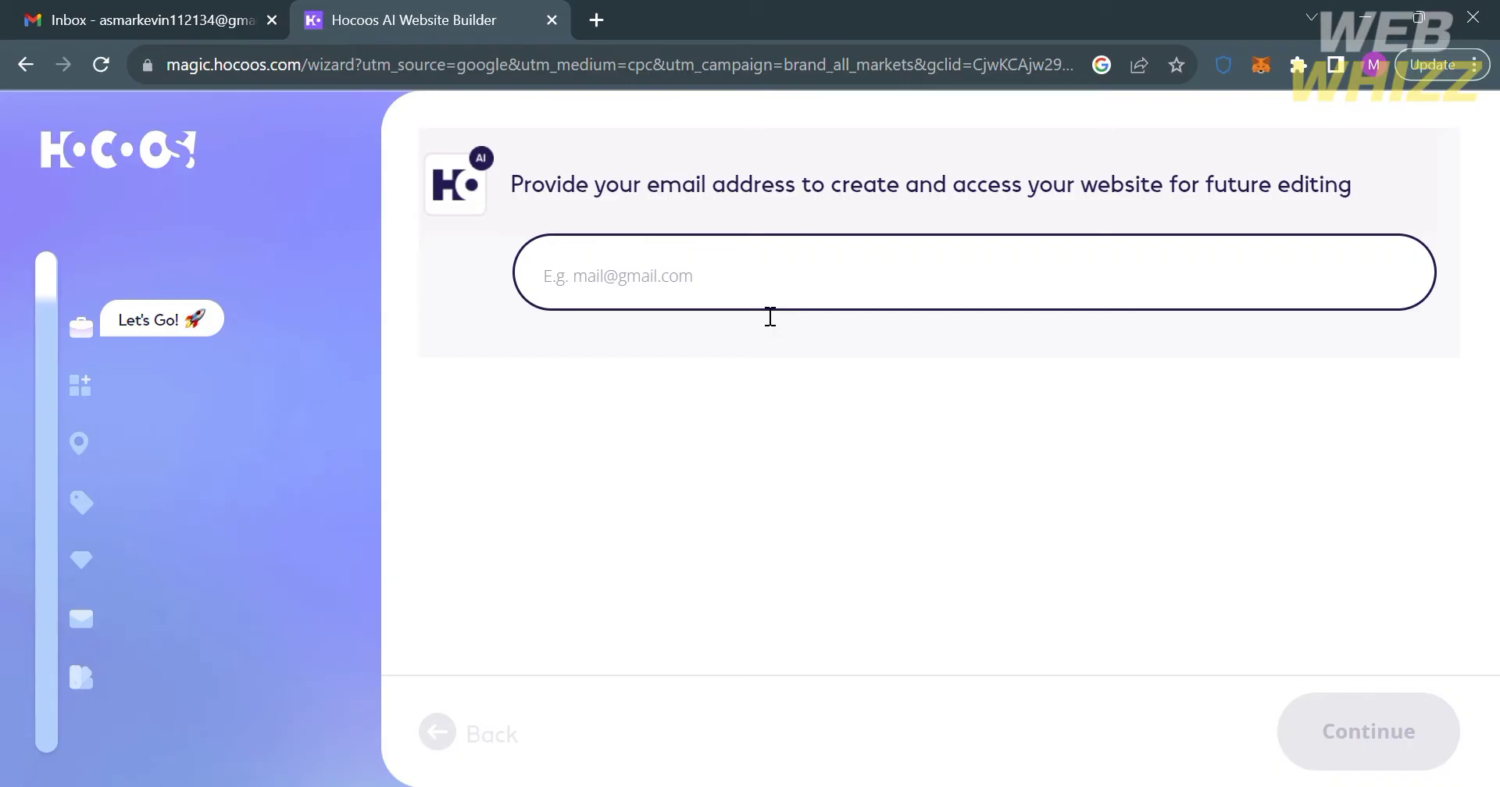
text(as)
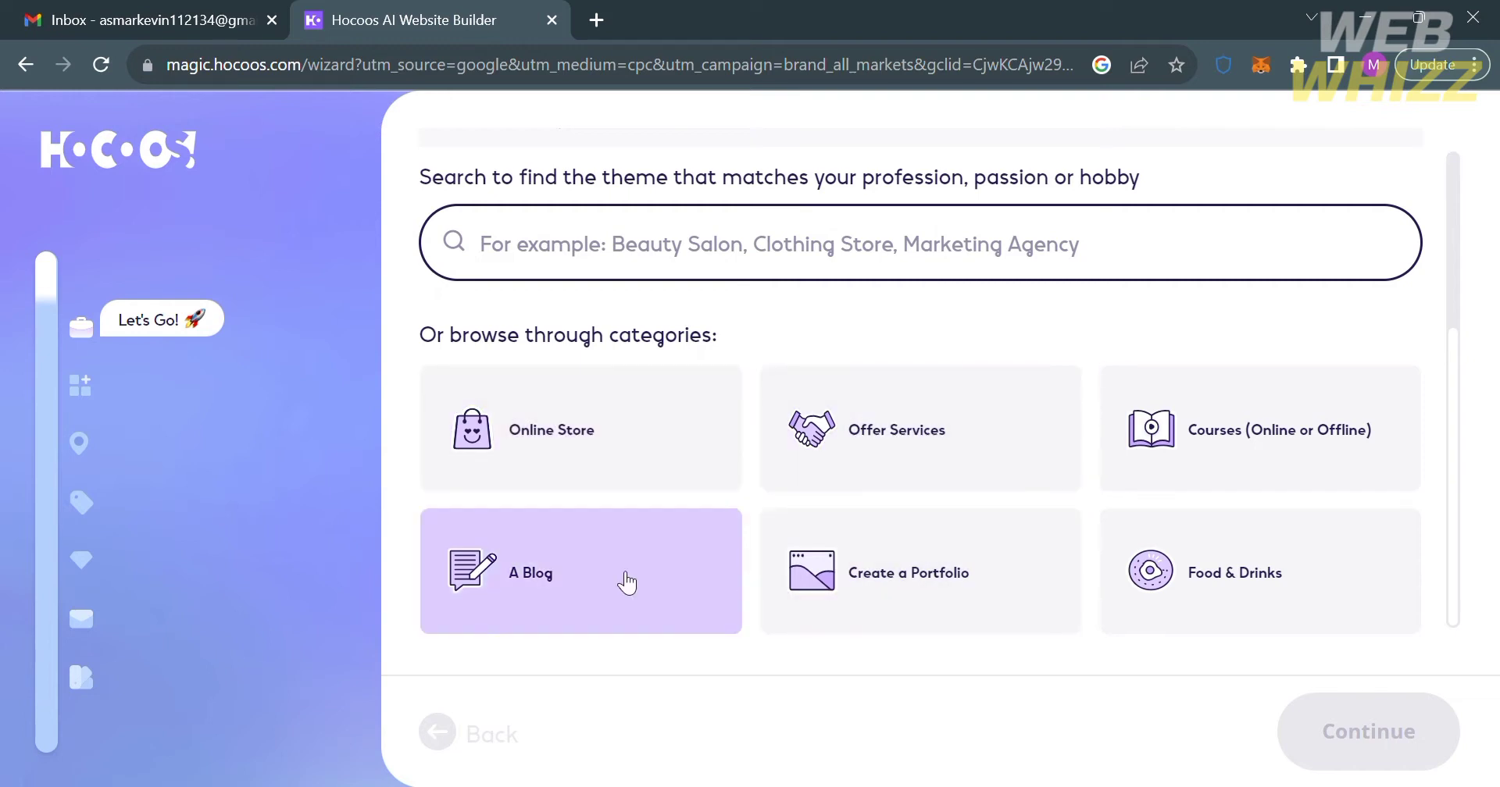
Step: Search the themes for 'market', then clear the search
click(937, 272)
text(mar)
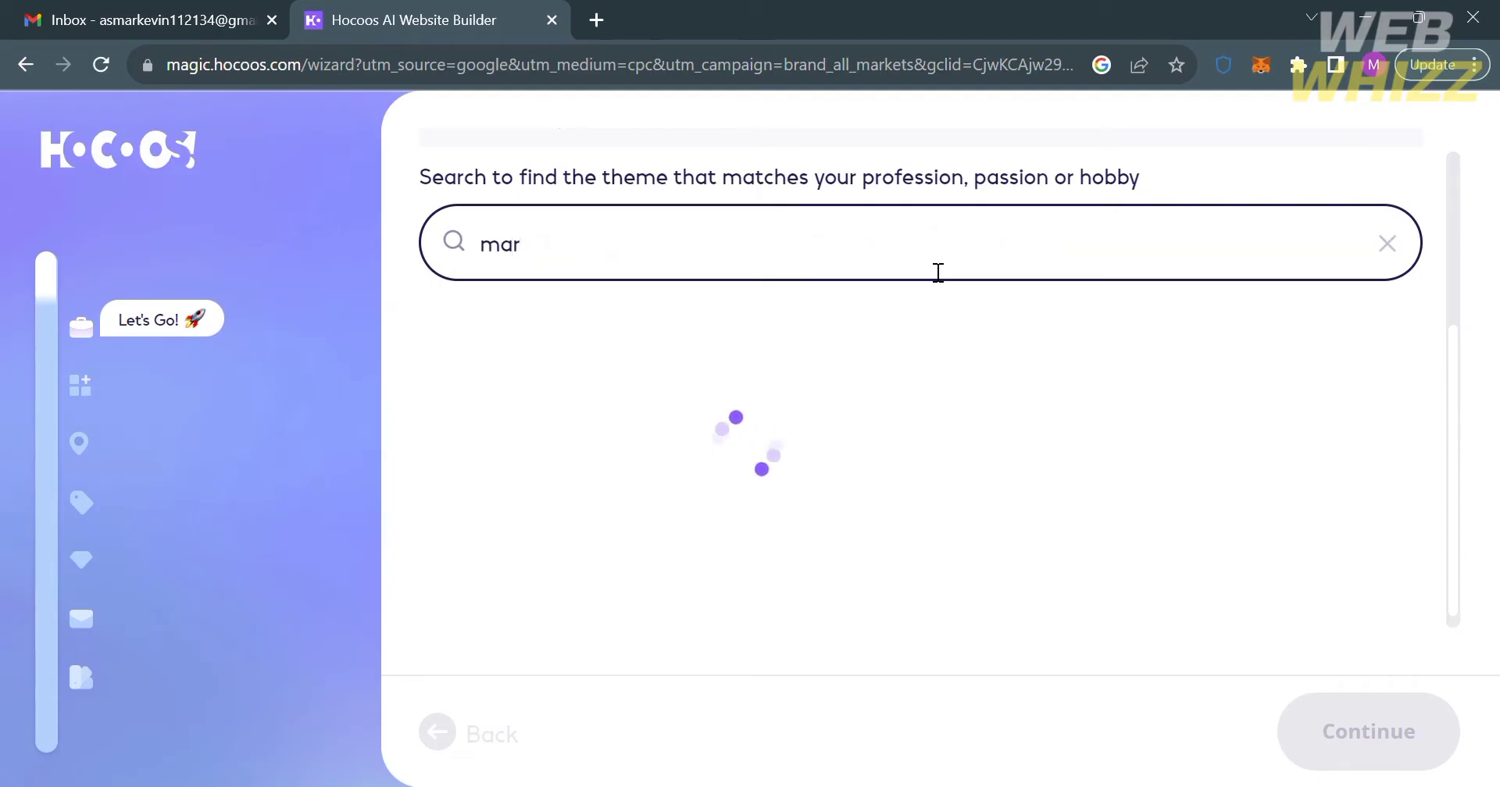
text(ket)
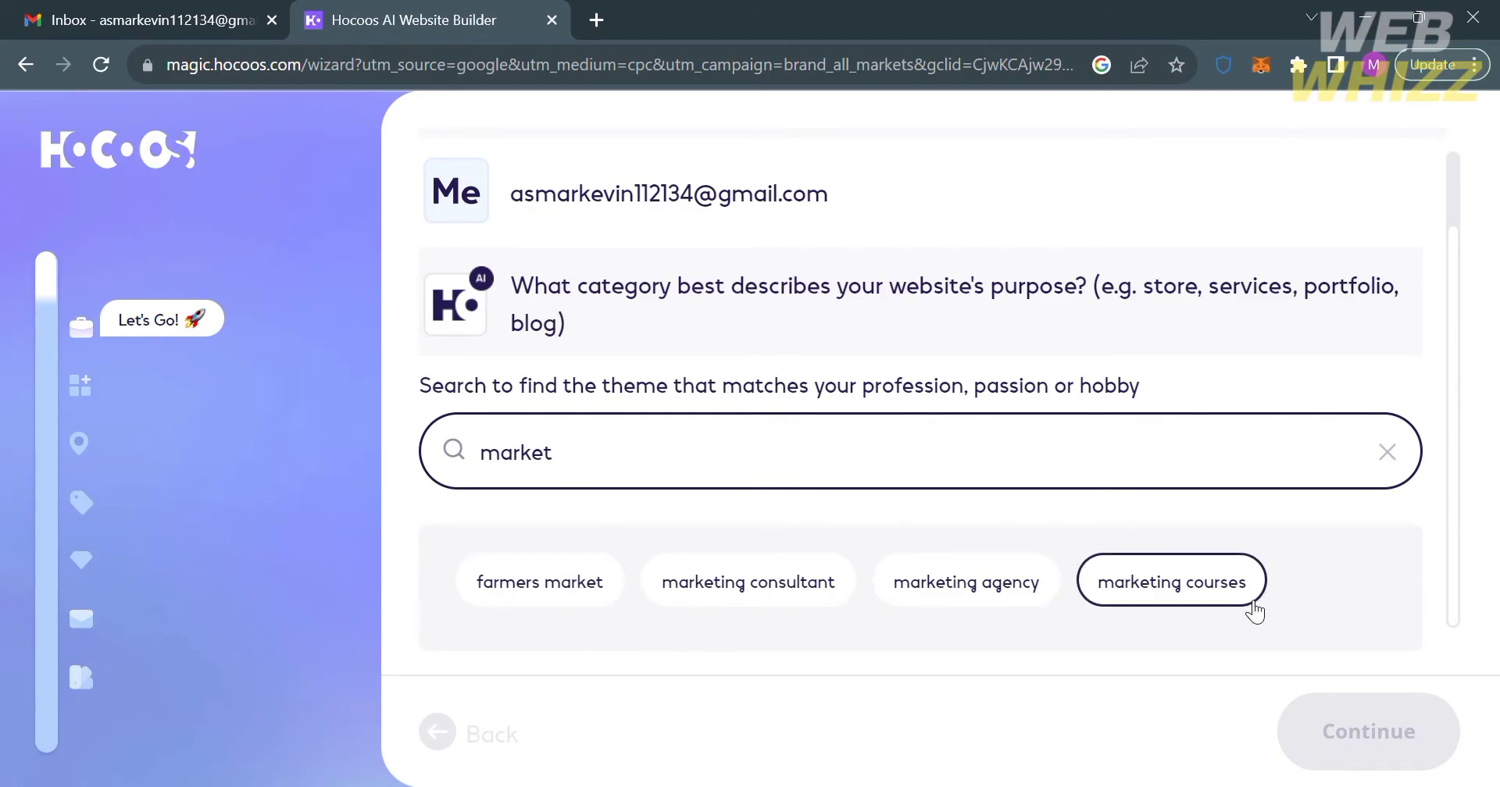
click(1387, 453)
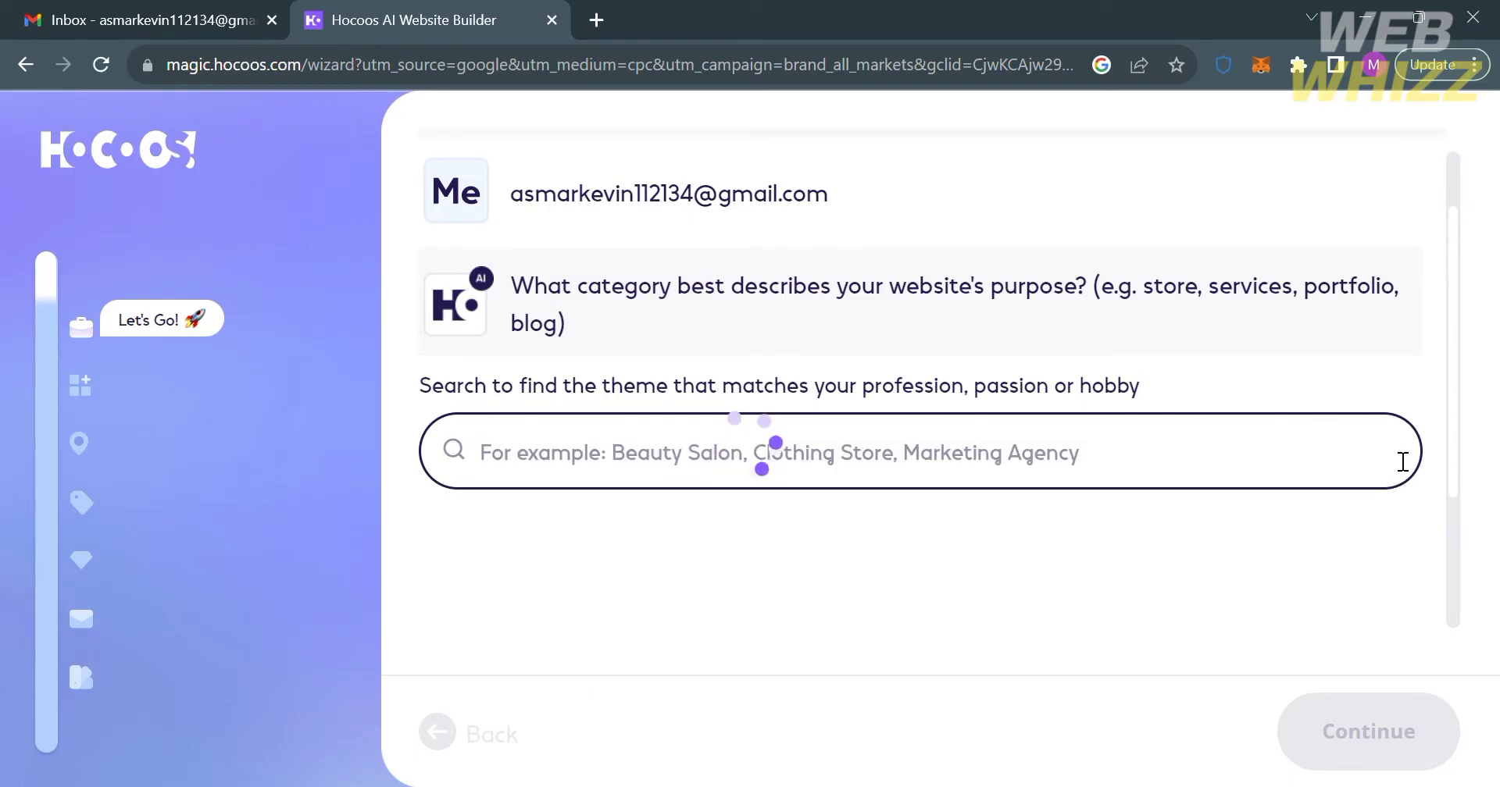
Step: Choose Barber as the business type from the Offer Services category
scroll(908, 594, down, 3)
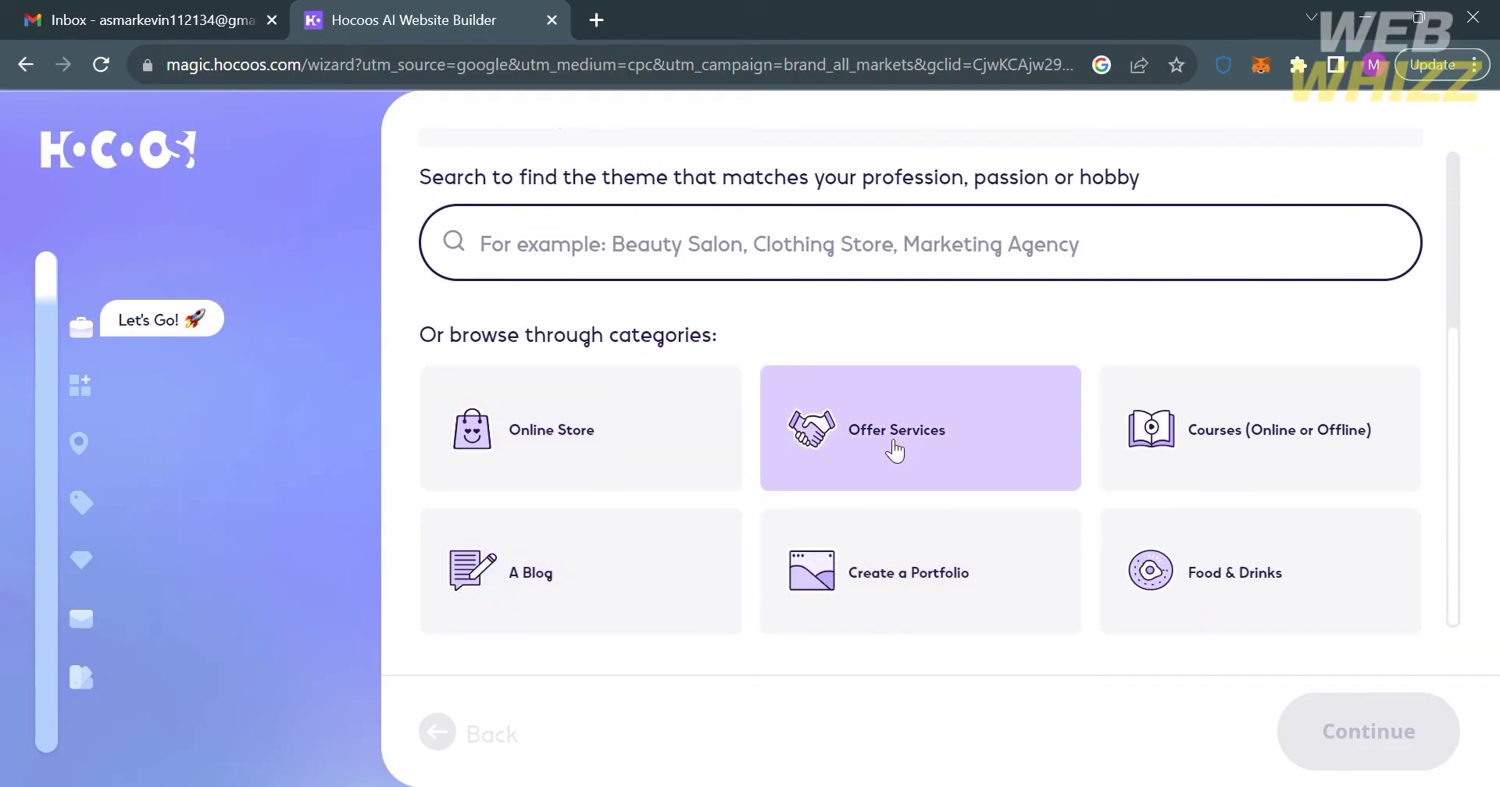
click(894, 451)
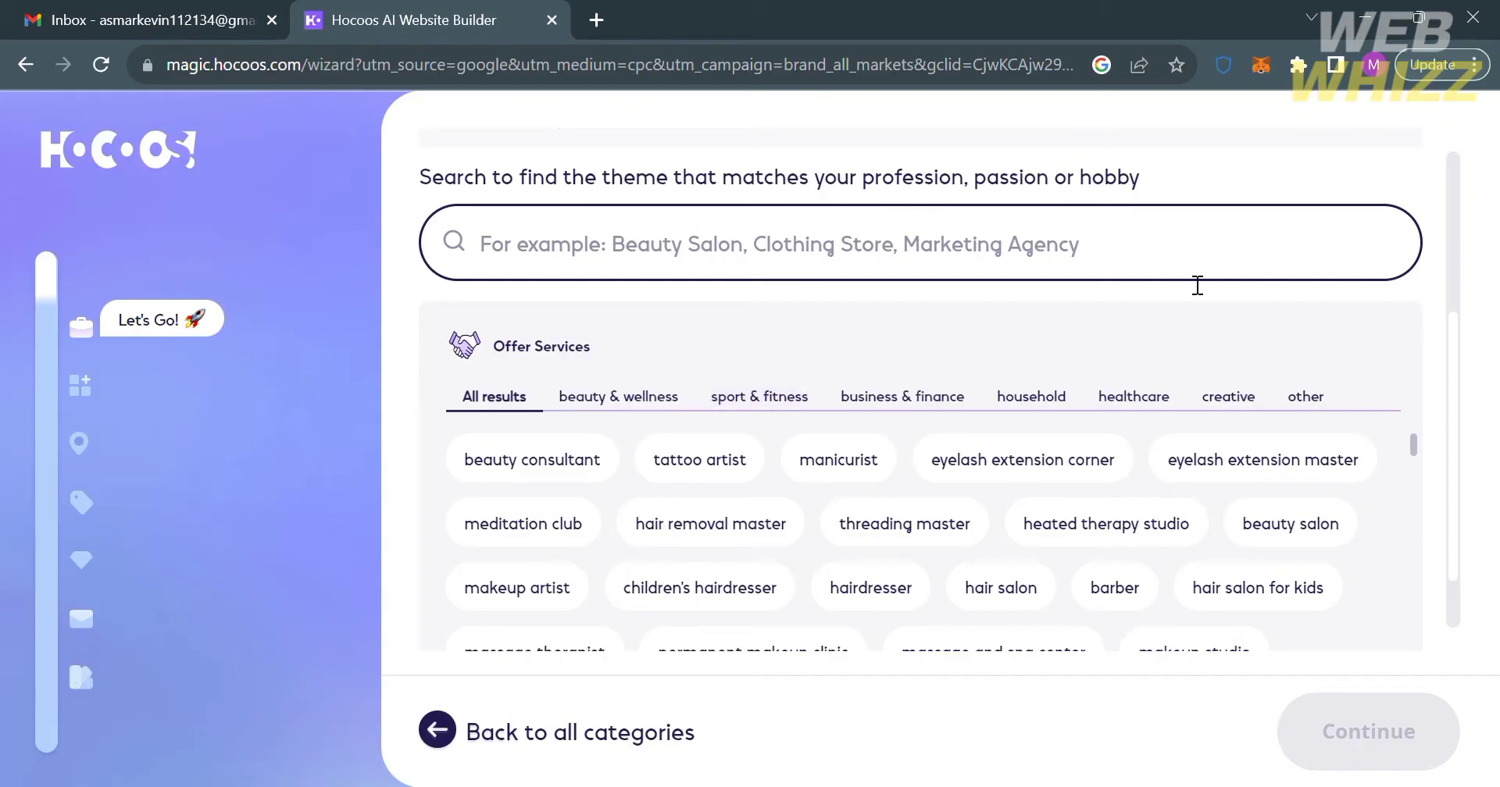
scroll(967, 337, down, 1)
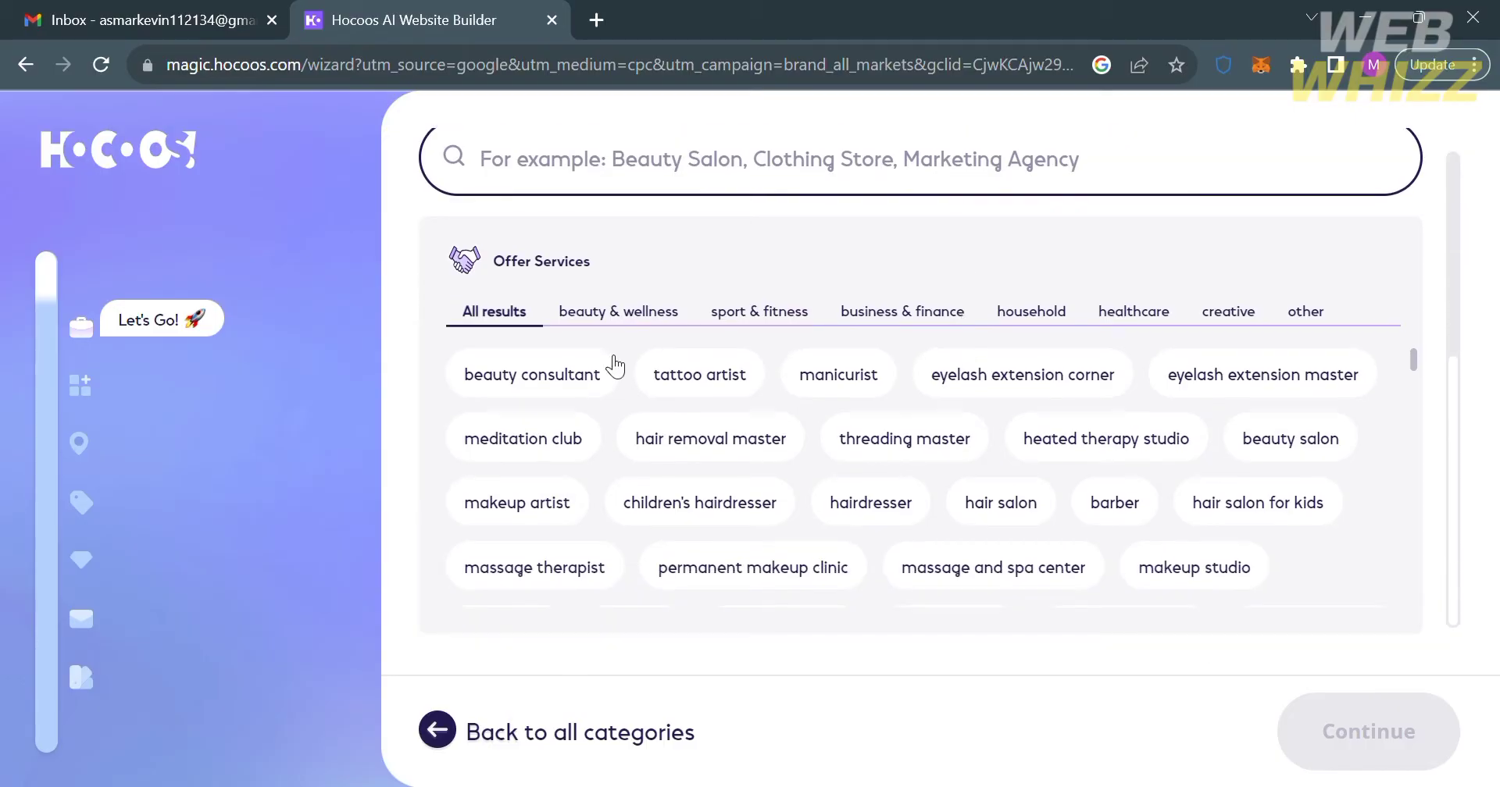
drag(752, 588, 987, 546)
click(1151, 511)
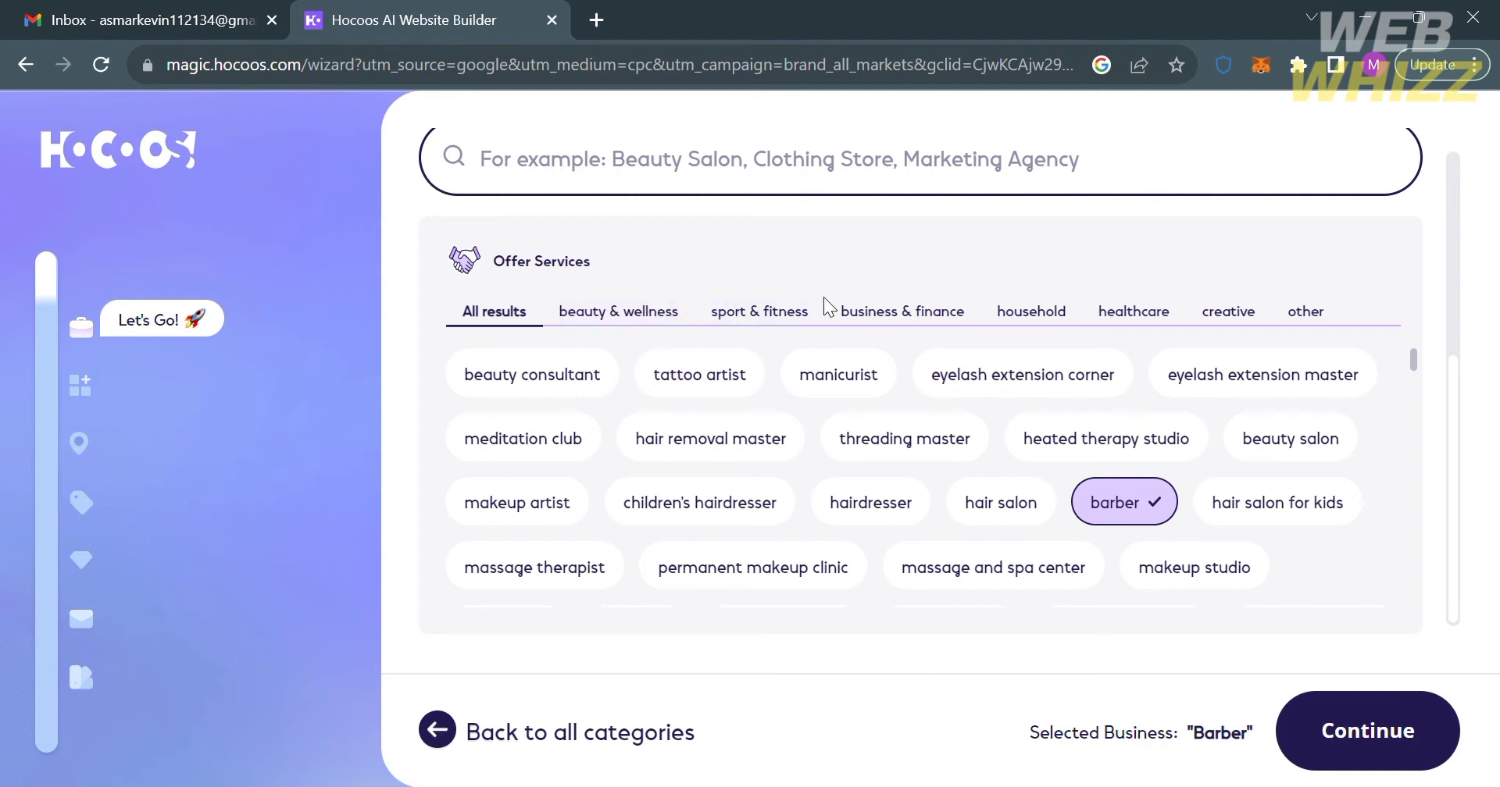
click(1248, 310)
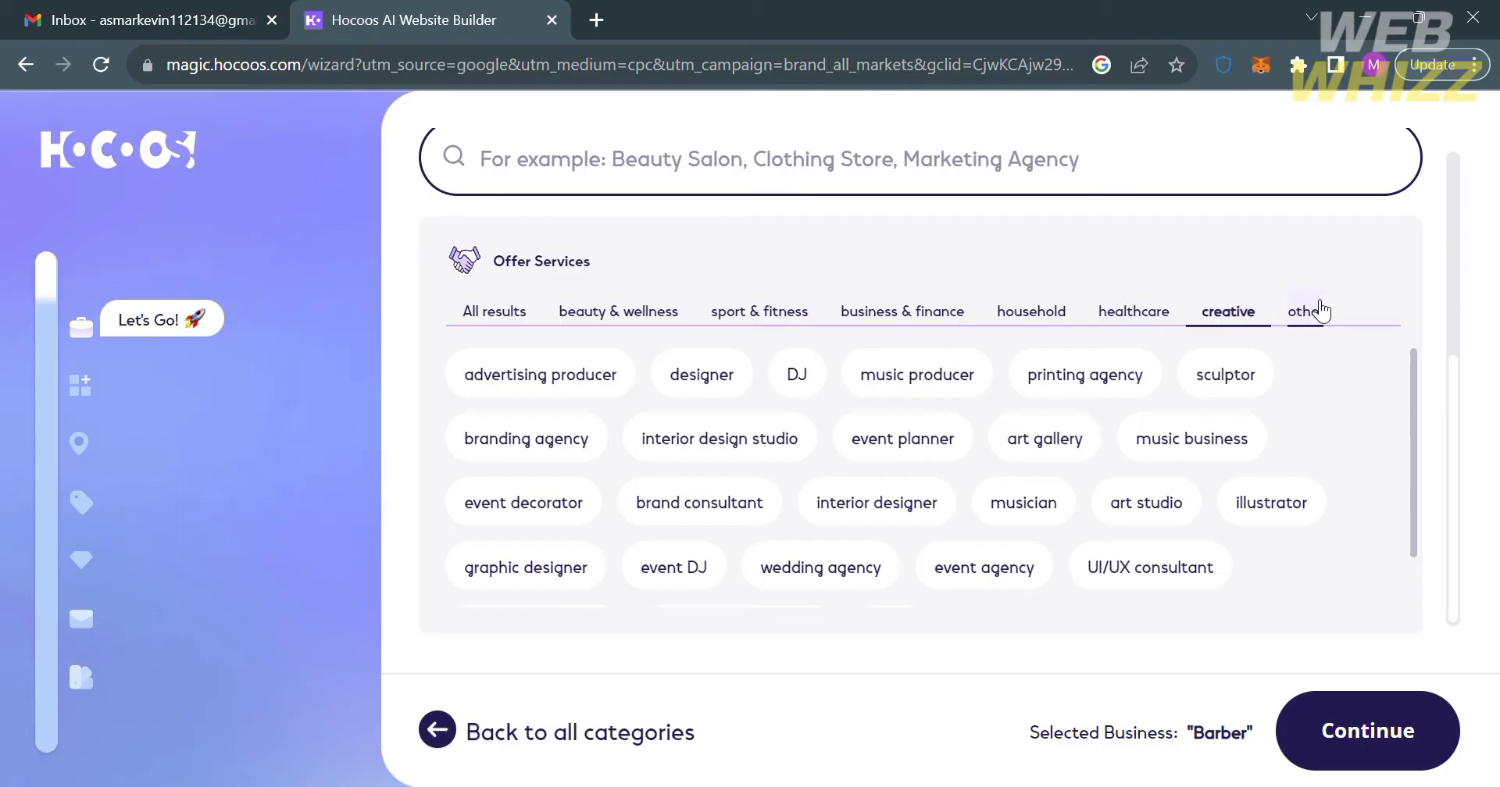
scroll(1028, 492, down, 2)
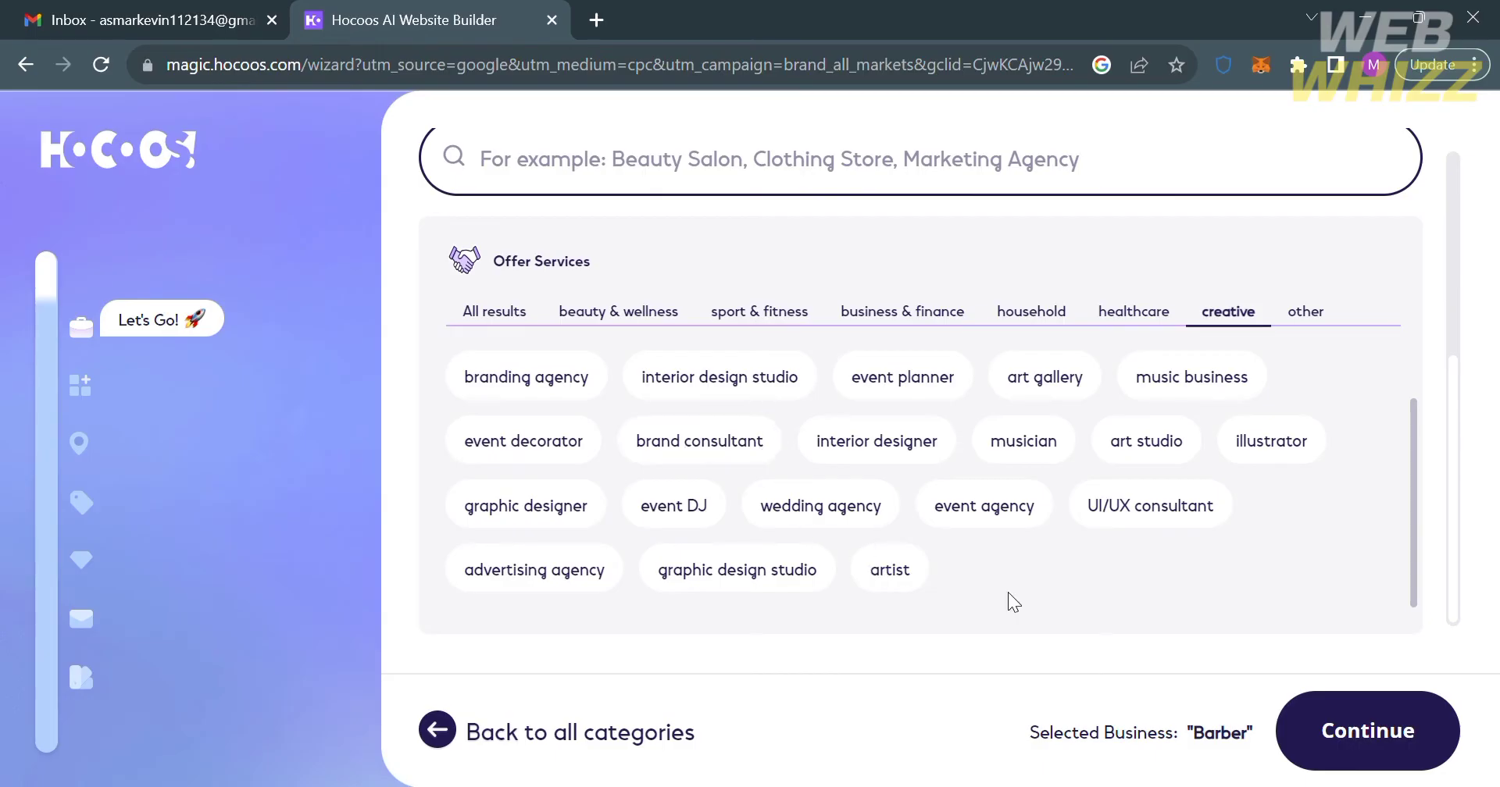
Step: Confirm Barber, then select Hair Cut, Hair Styling, Hair Coloring, Shaving, Facial Massage and Hair Perming
click(1372, 736)
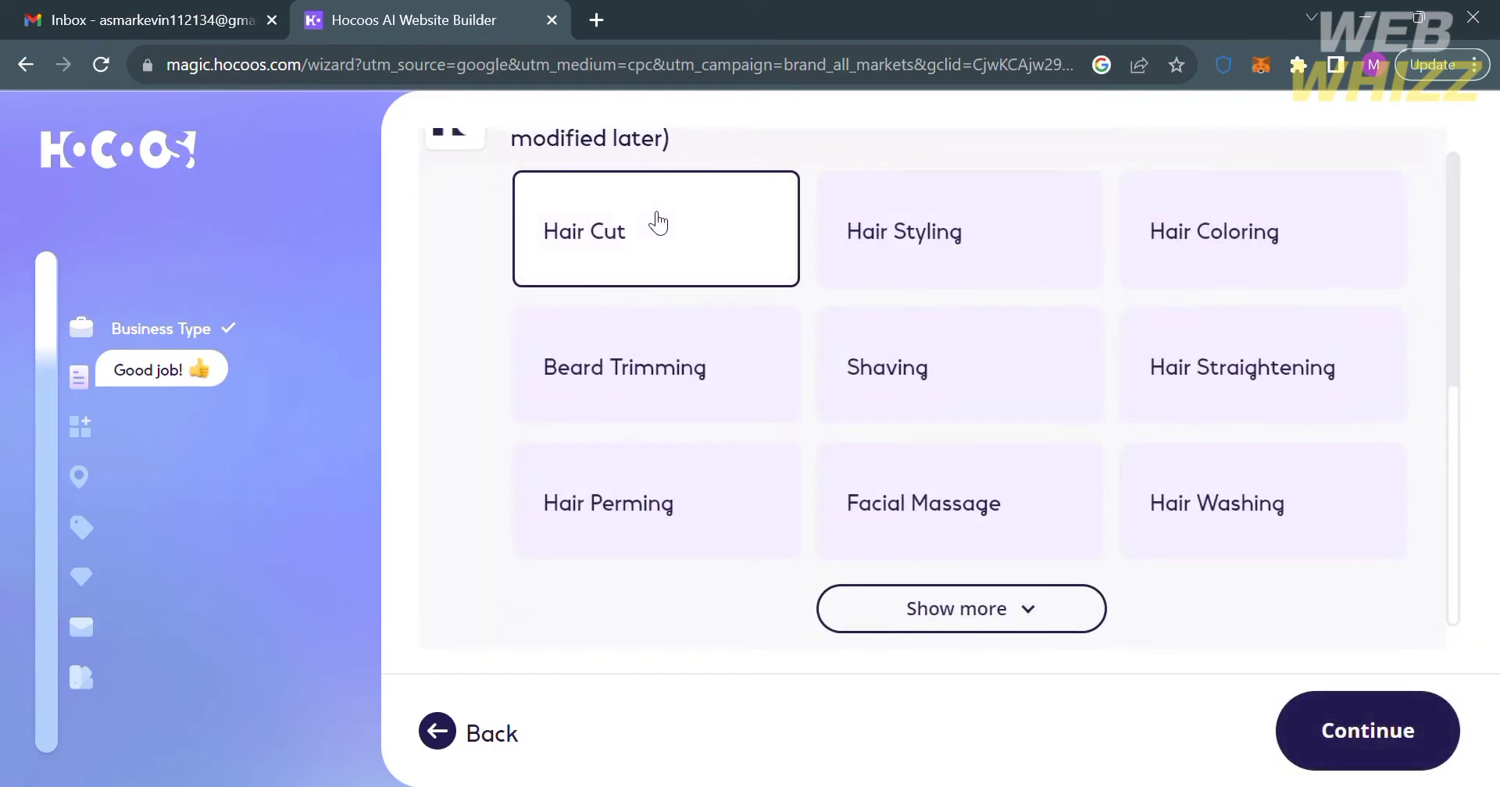
click(658, 224)
click(1012, 232)
click(1242, 290)
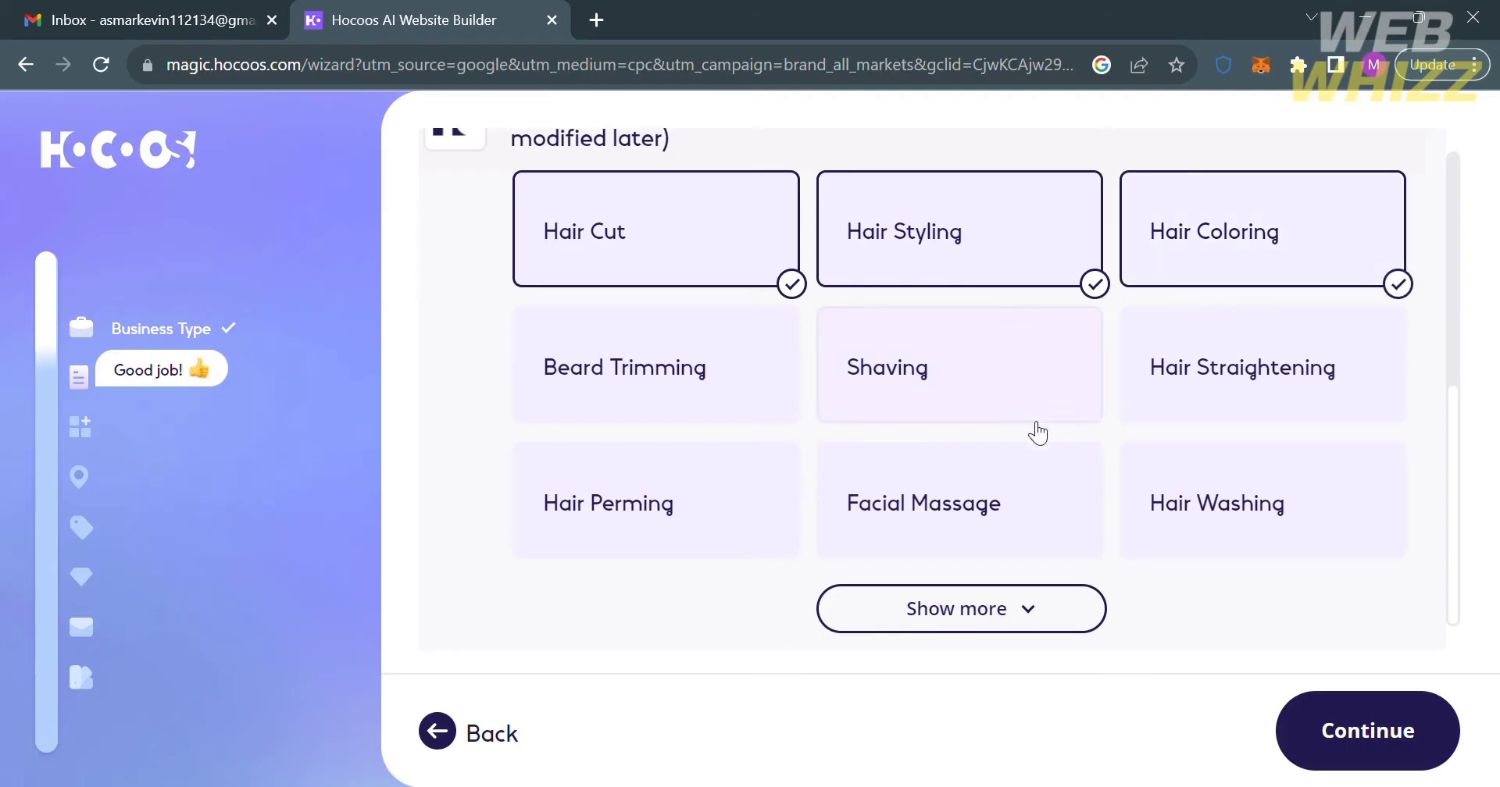
click(985, 414)
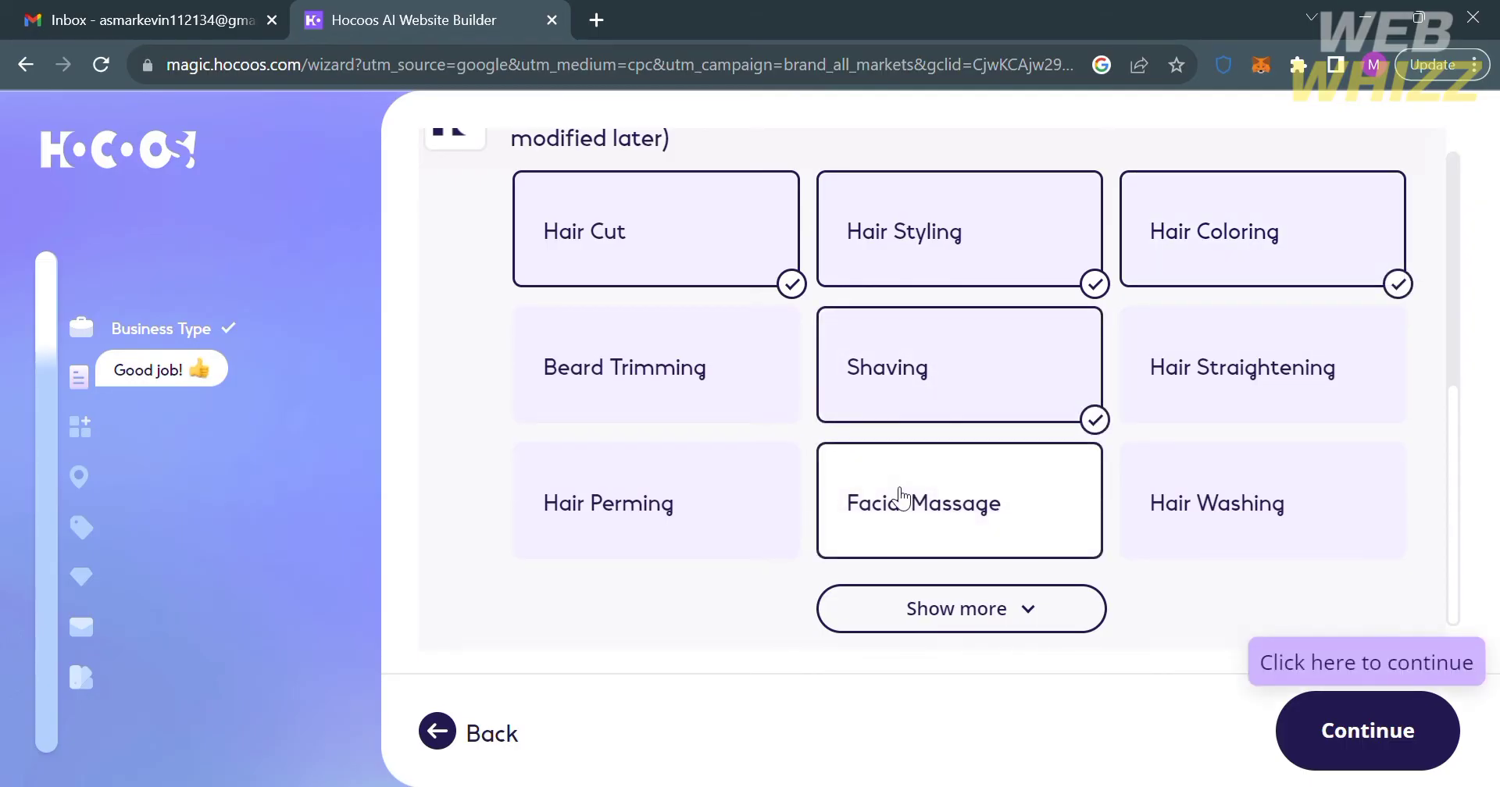
click(897, 495)
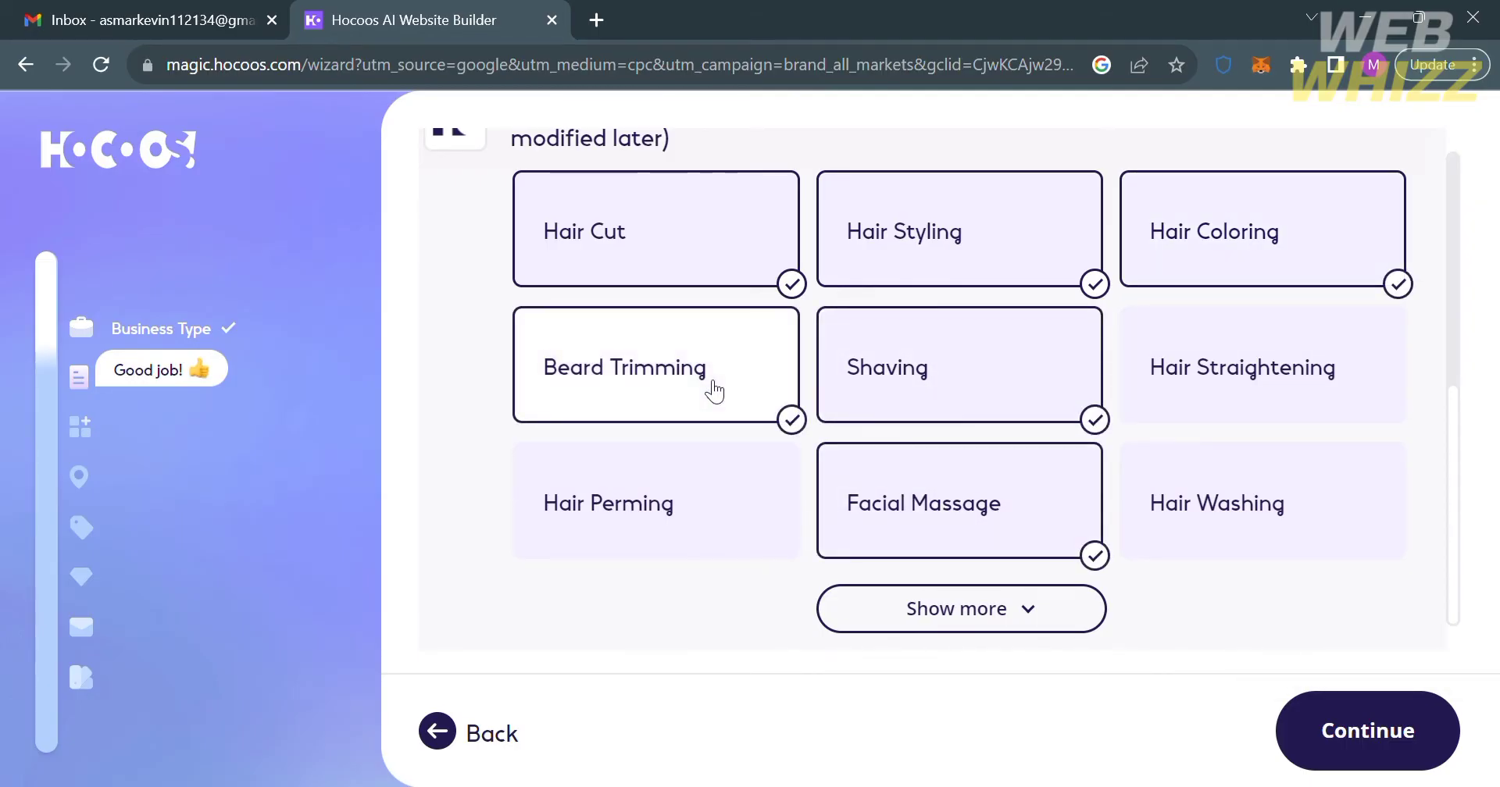
click(748, 514)
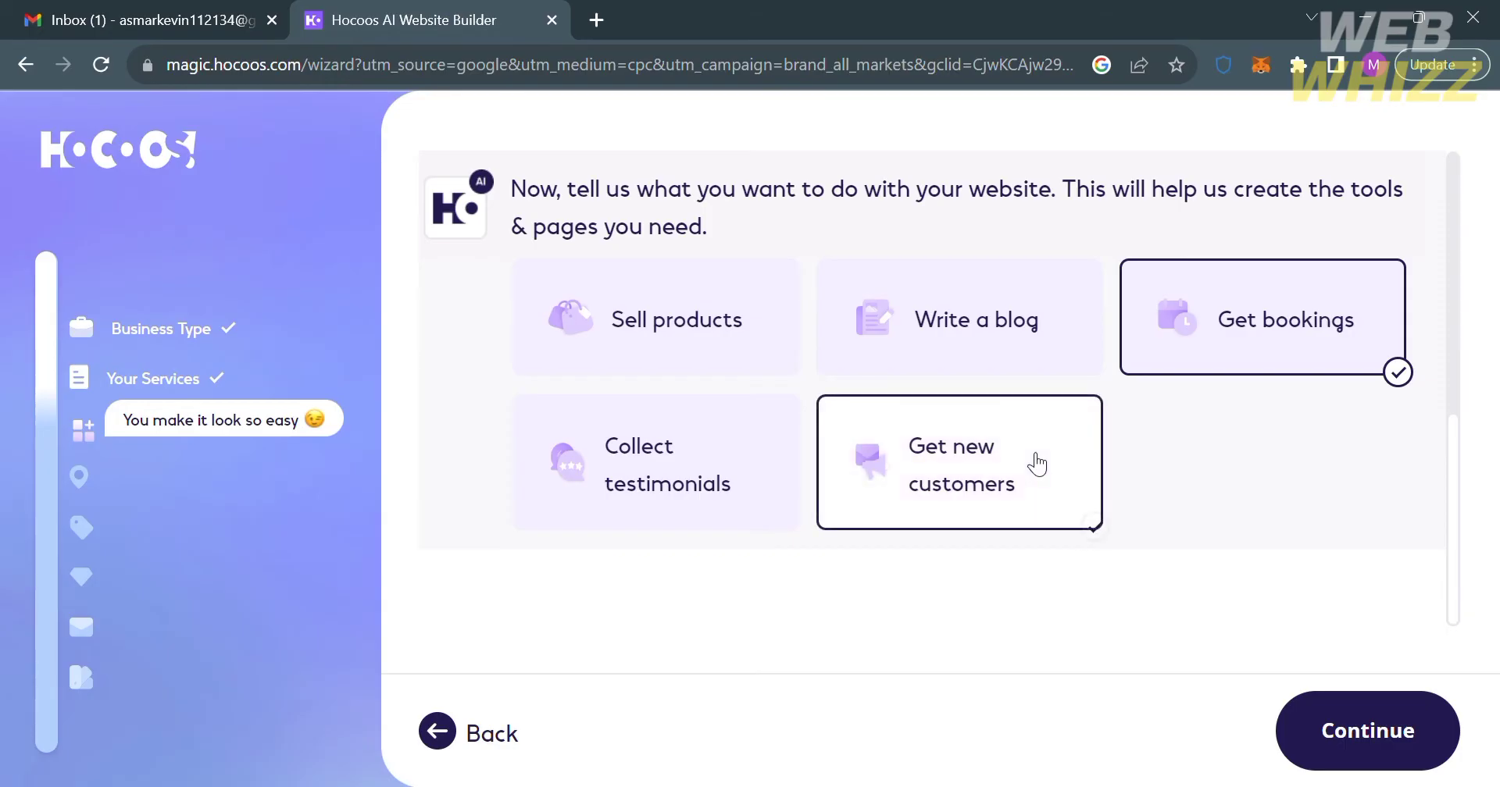
Step: Add Get new customers to the site goals and submit them
click(1038, 462)
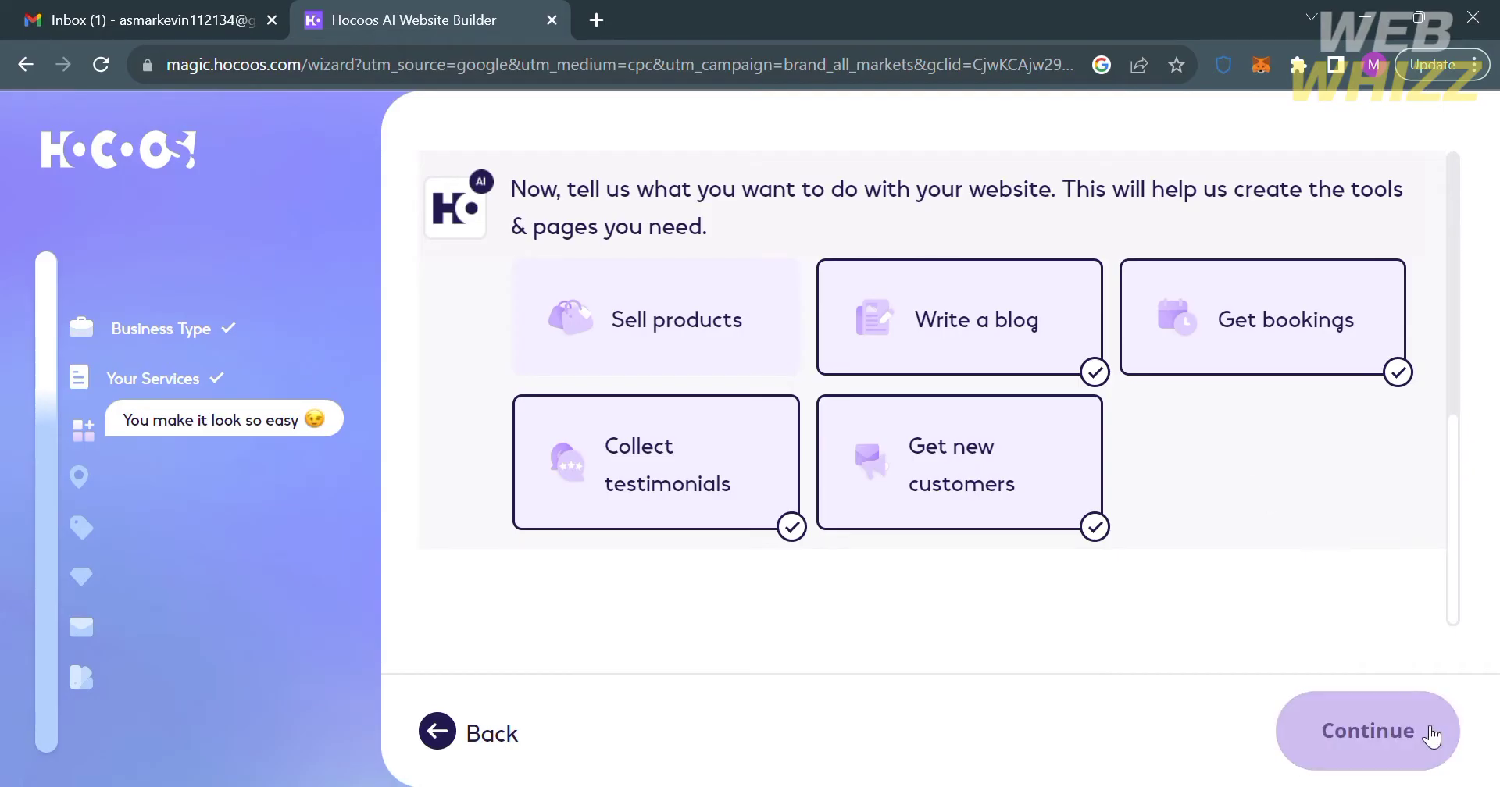
click(1432, 734)
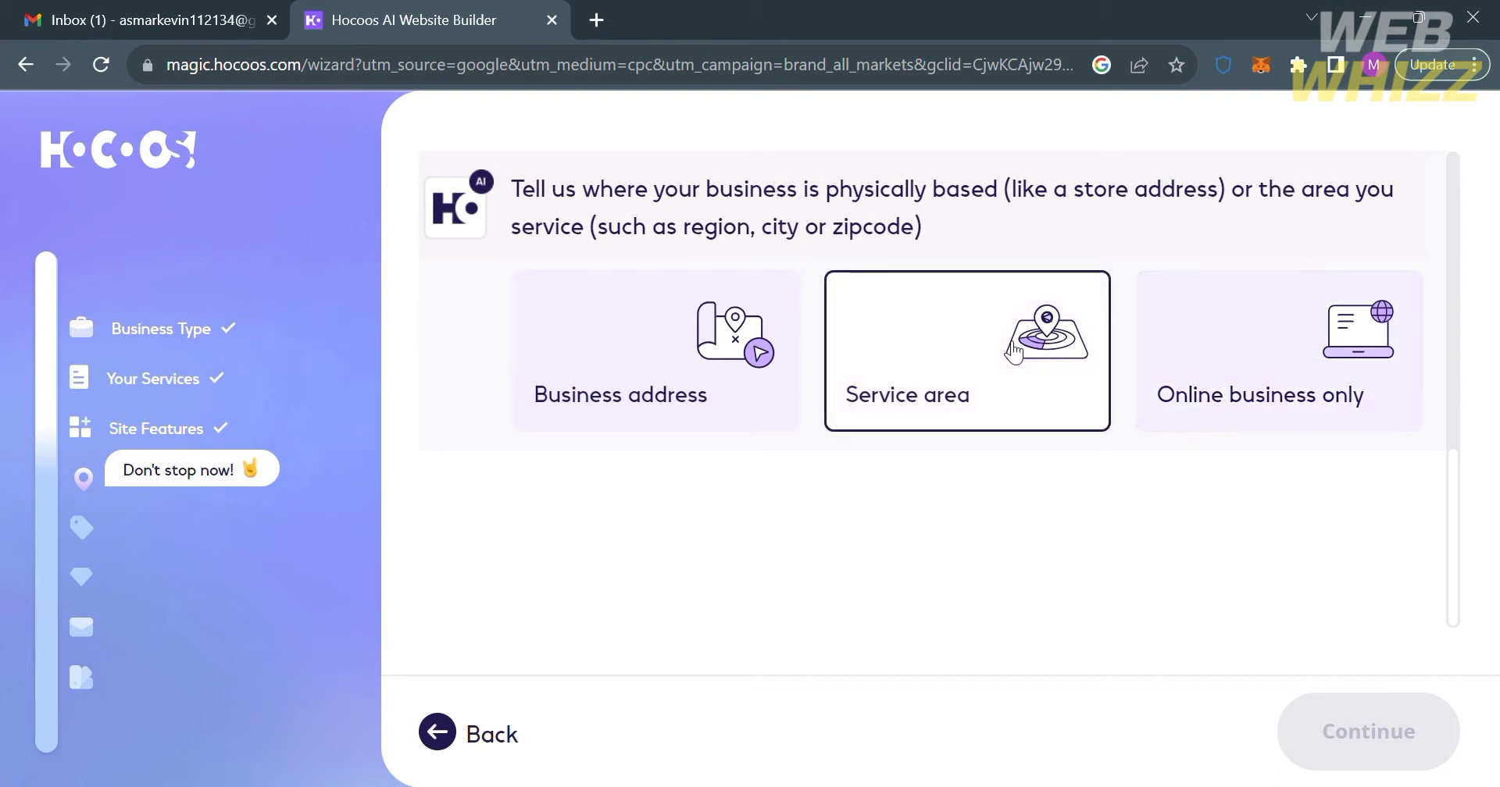
Step: Set the service area to Naga City, Camarines Sur
click(1013, 353)
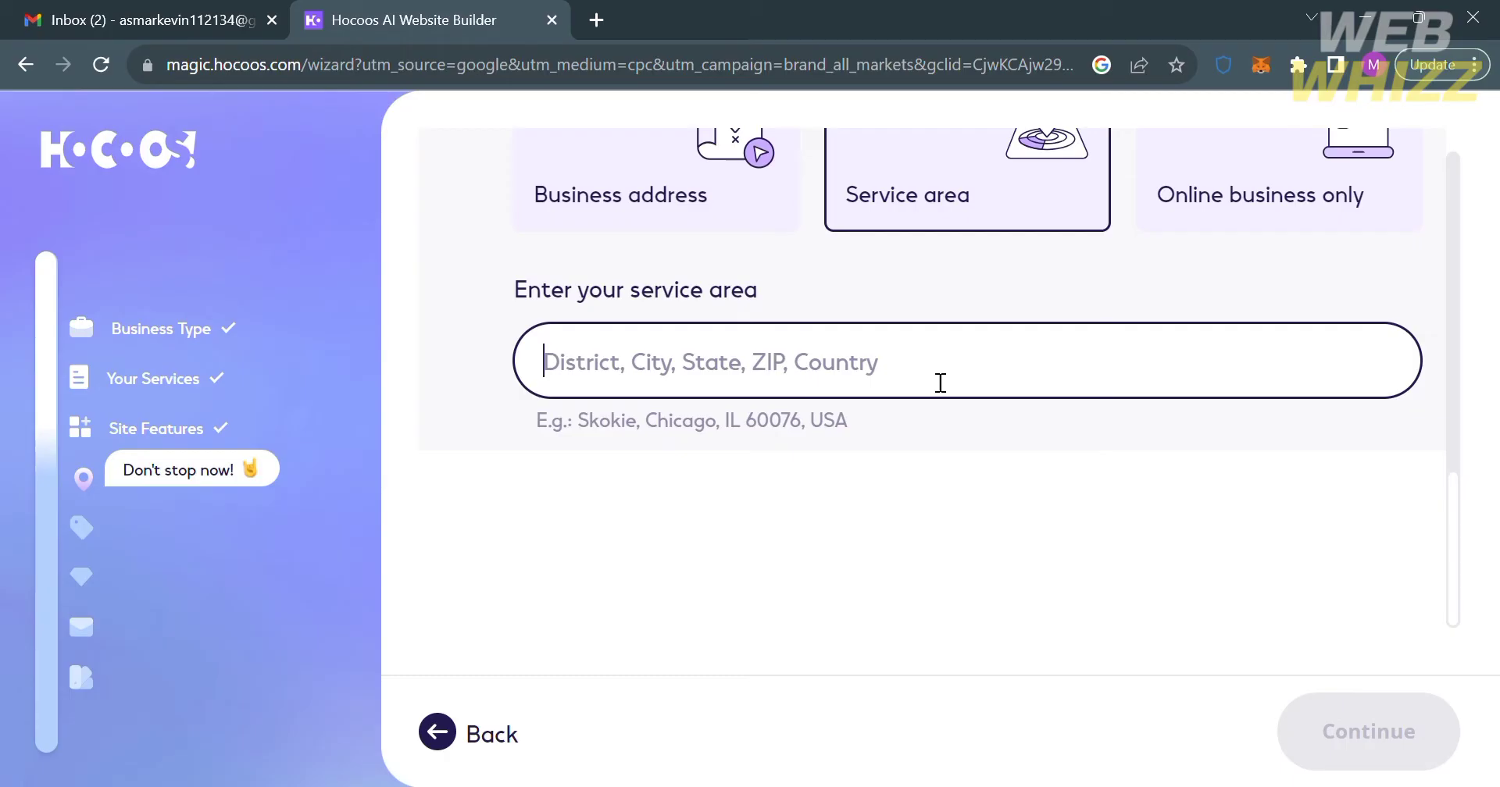
text(4400)
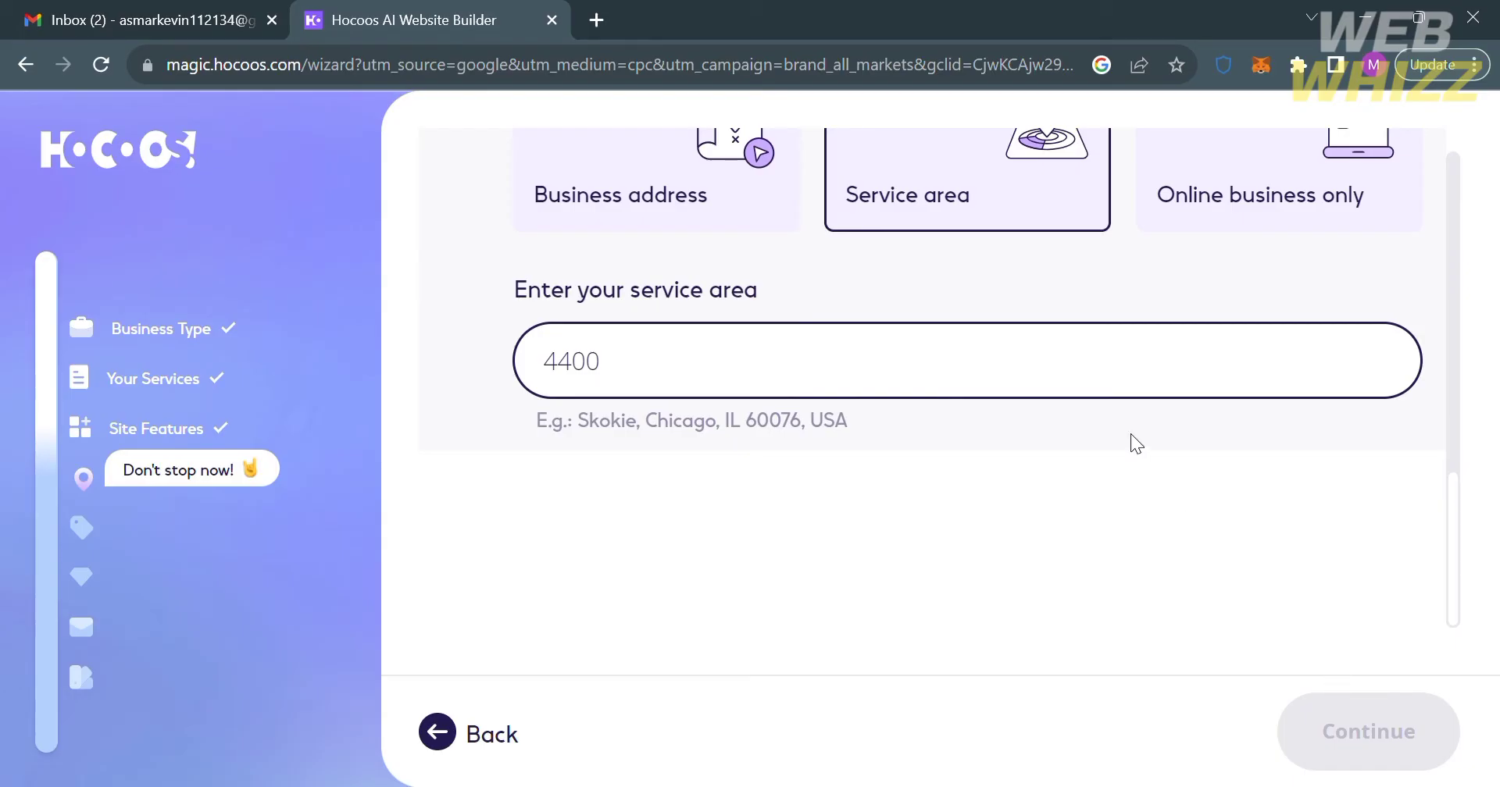
key(BackSpace)
key(BackSpace)
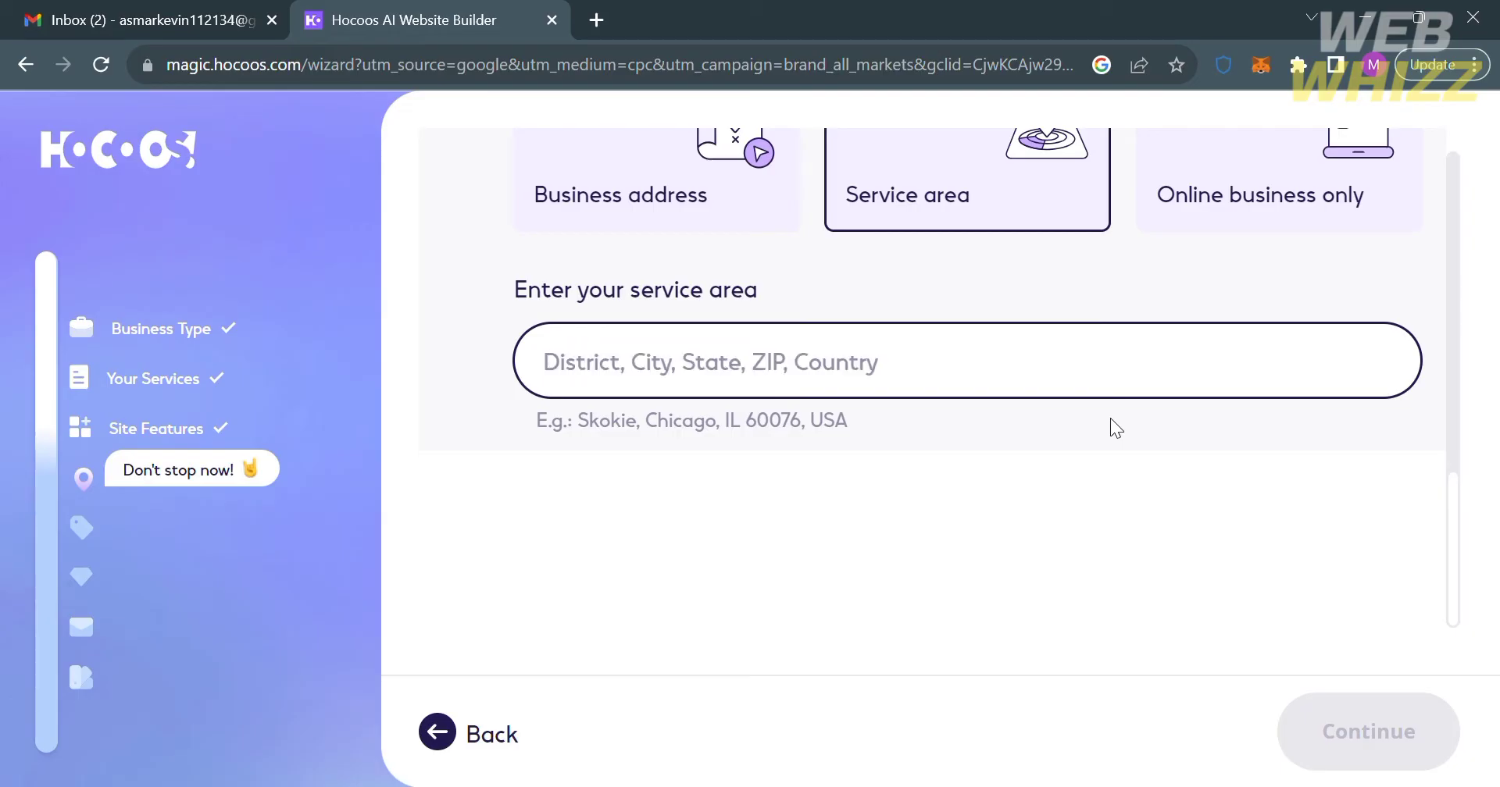
text(N)
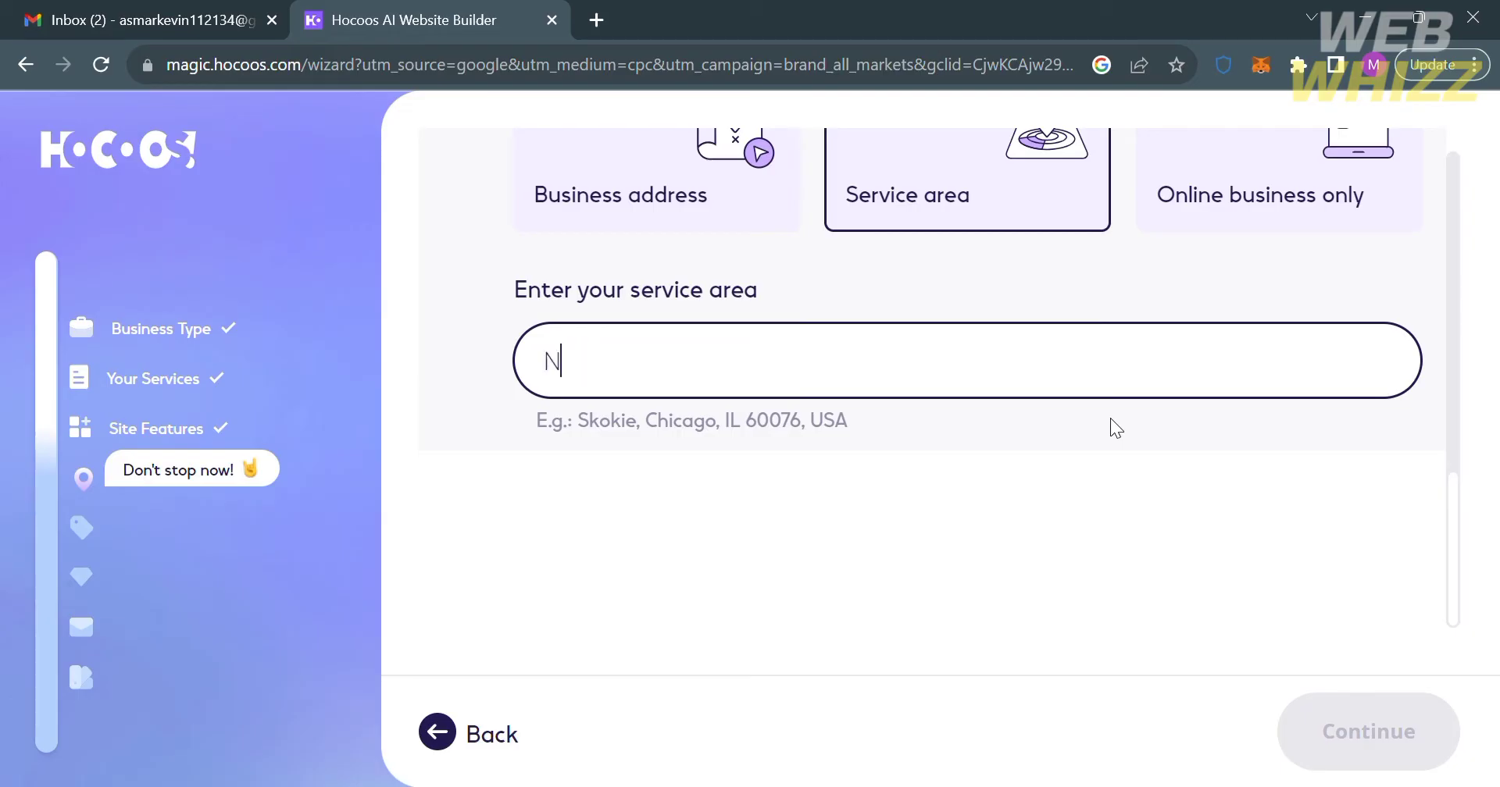
text(aga Cu)
key(BackSpace)
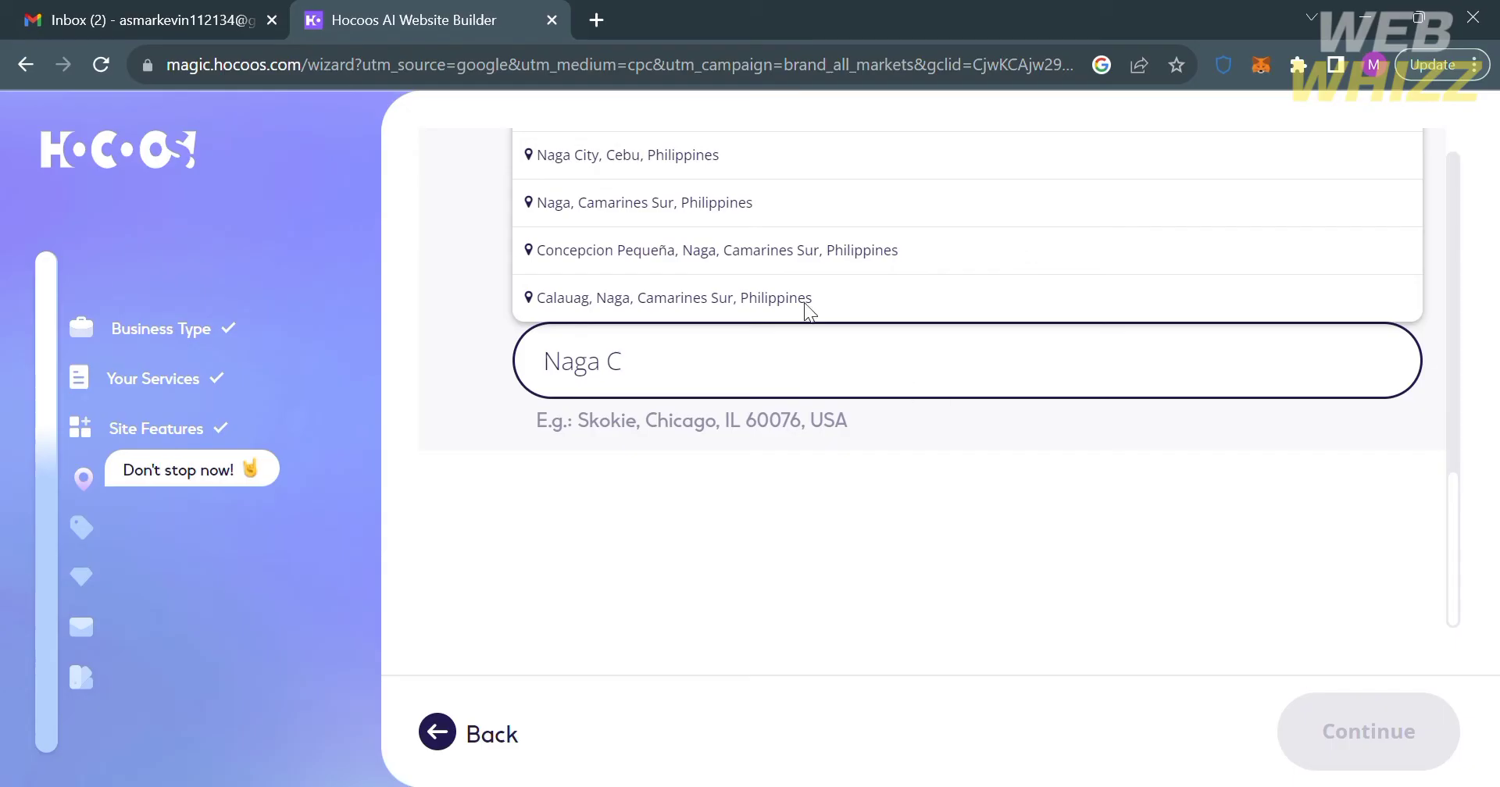
click(766, 295)
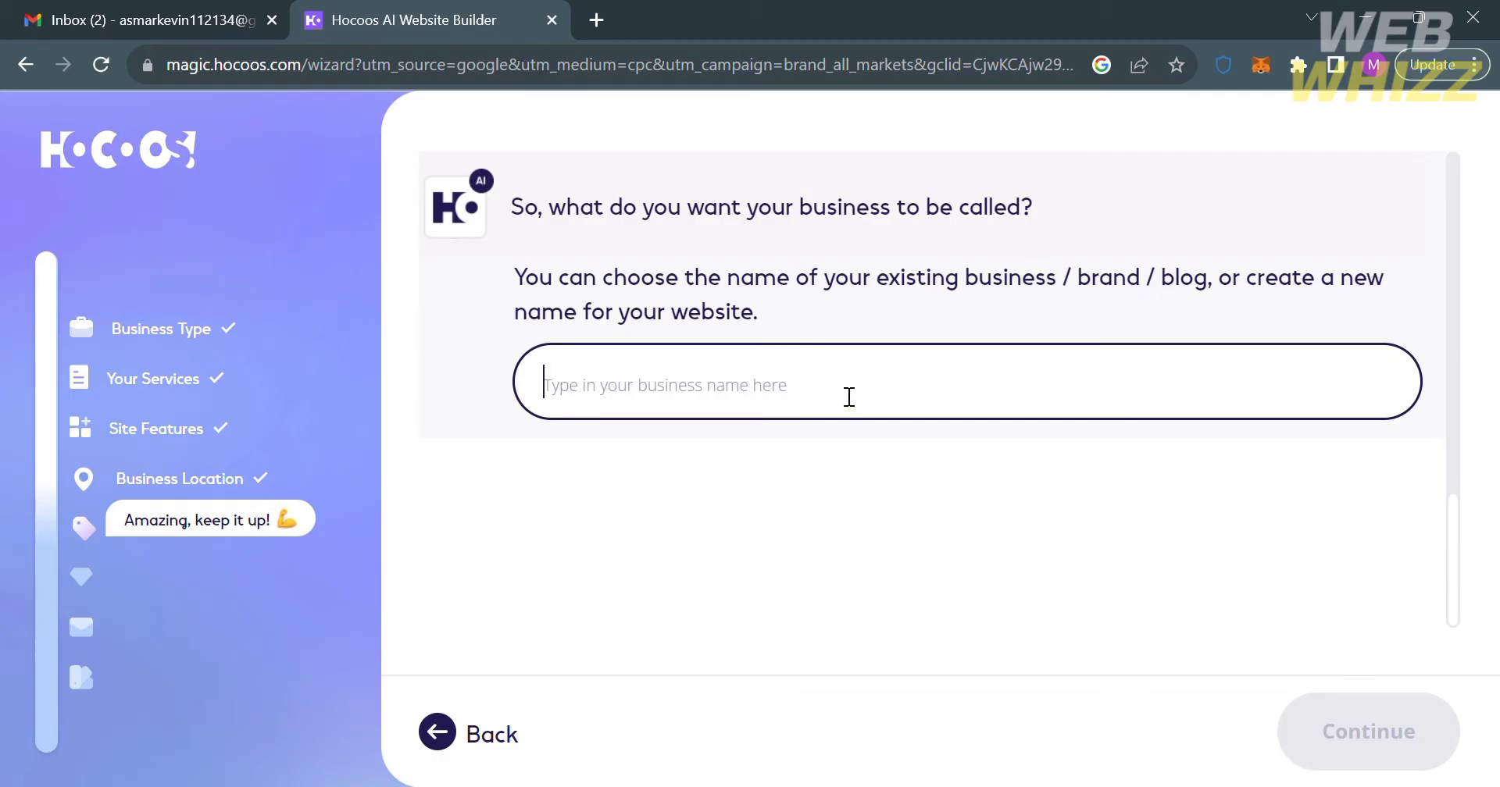
Step: Name the business Mark's Barbershop and continue
text(Mark's Barbershop)
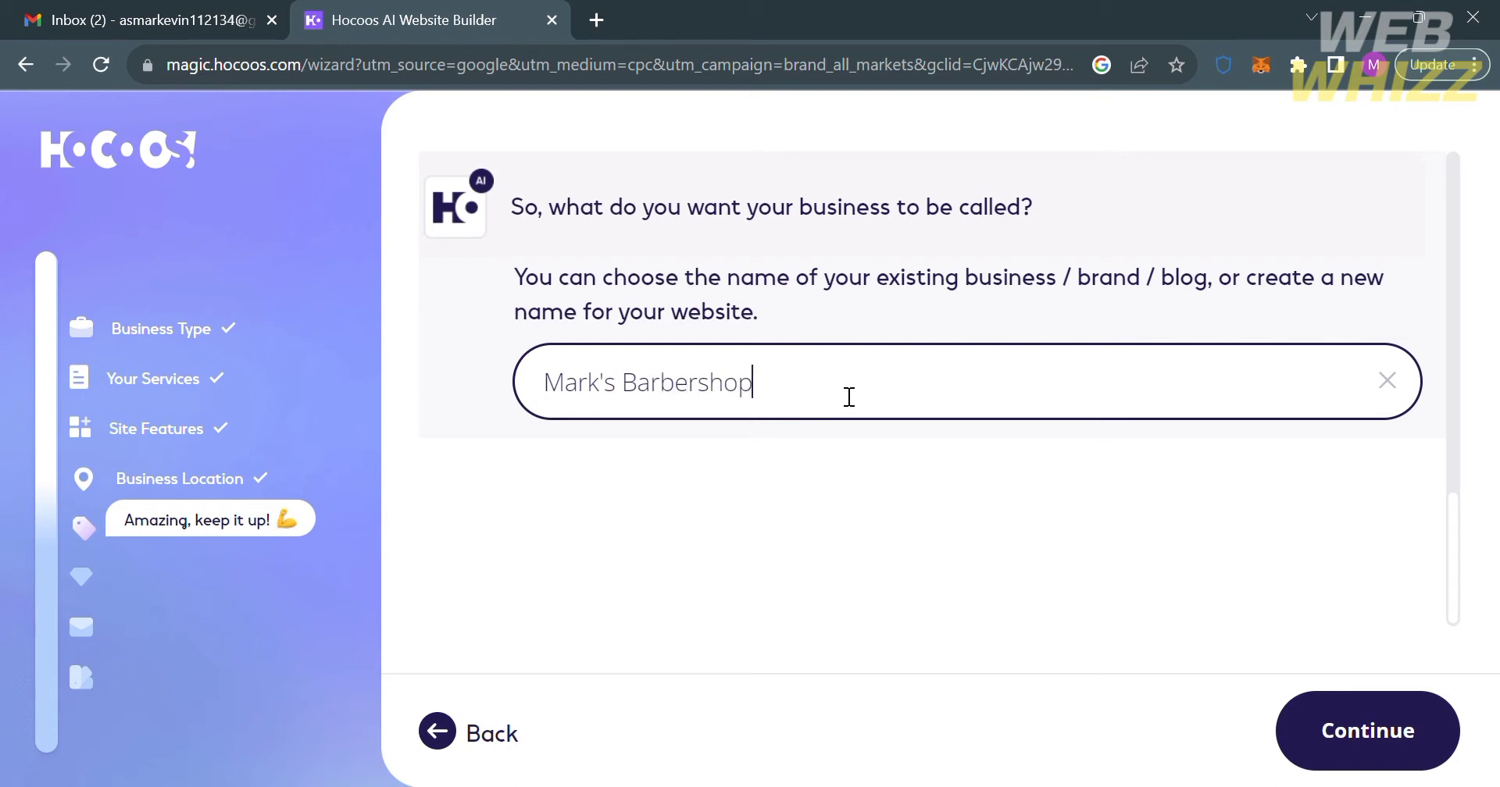
click(1394, 726)
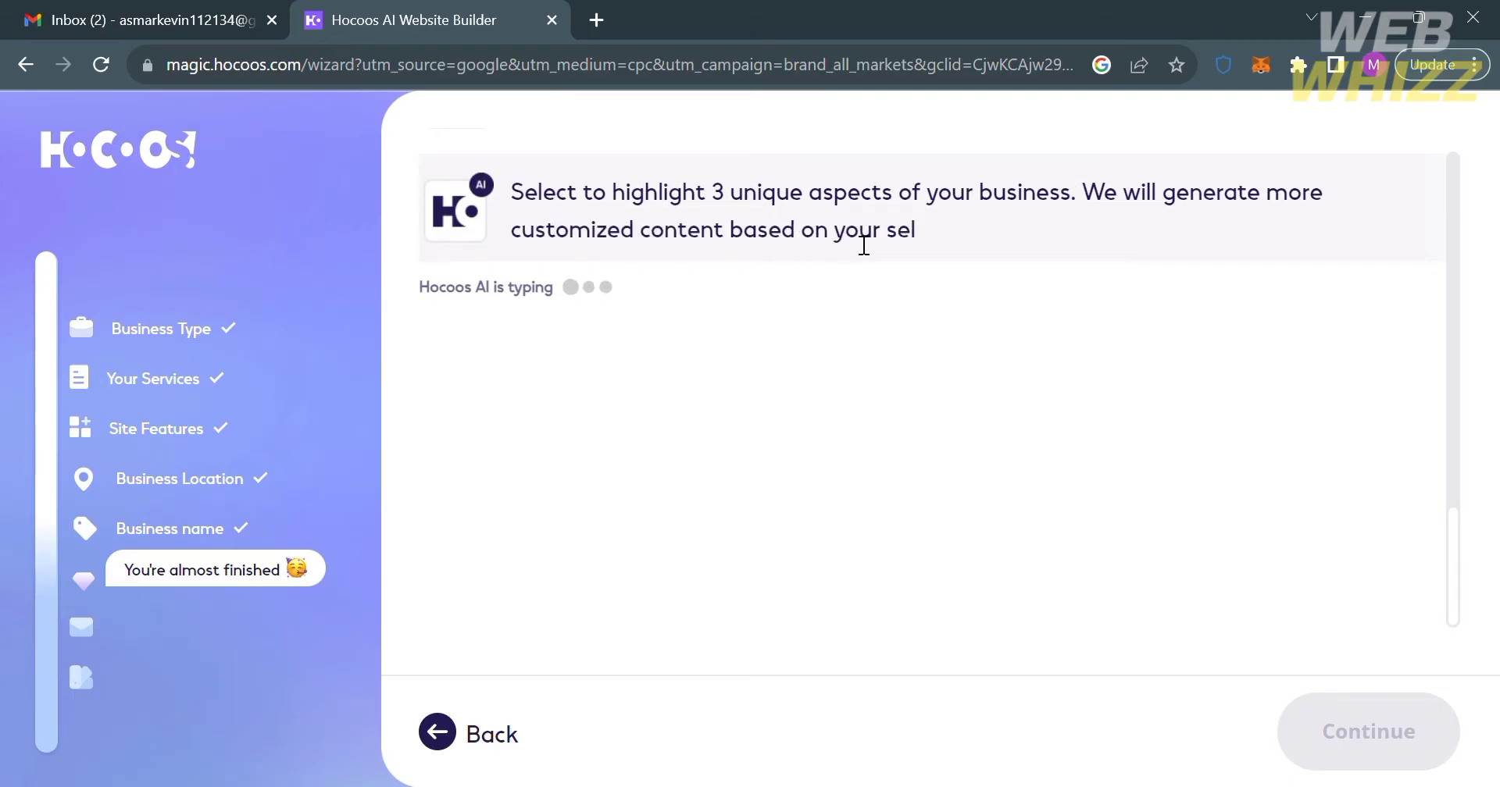
Step: Add Affordable prices as the third highlight alongside Loyalty programs and Exceptional customer services
scroll(1105, 221, up, 3)
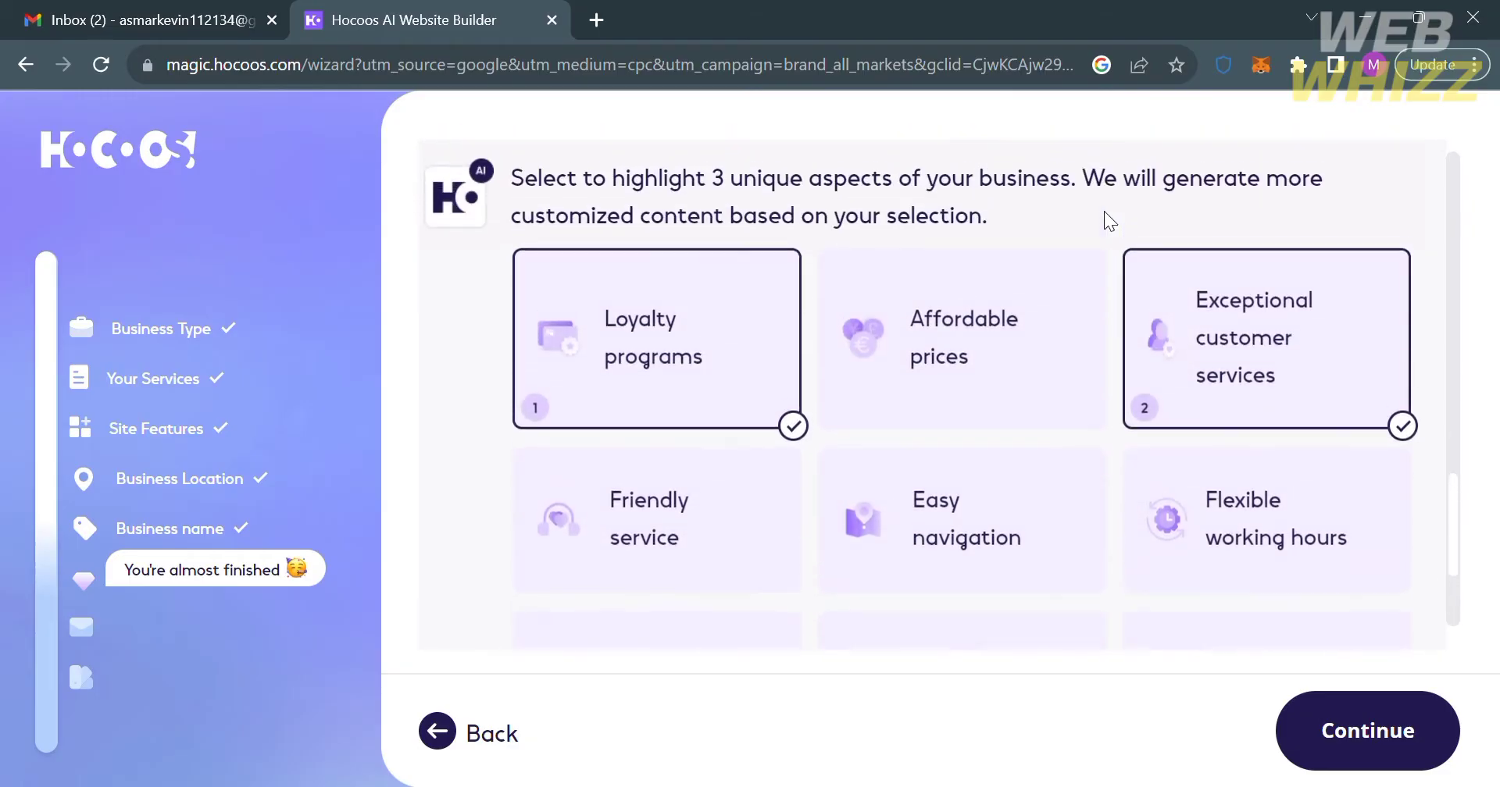
scroll(1105, 221, up, 1)
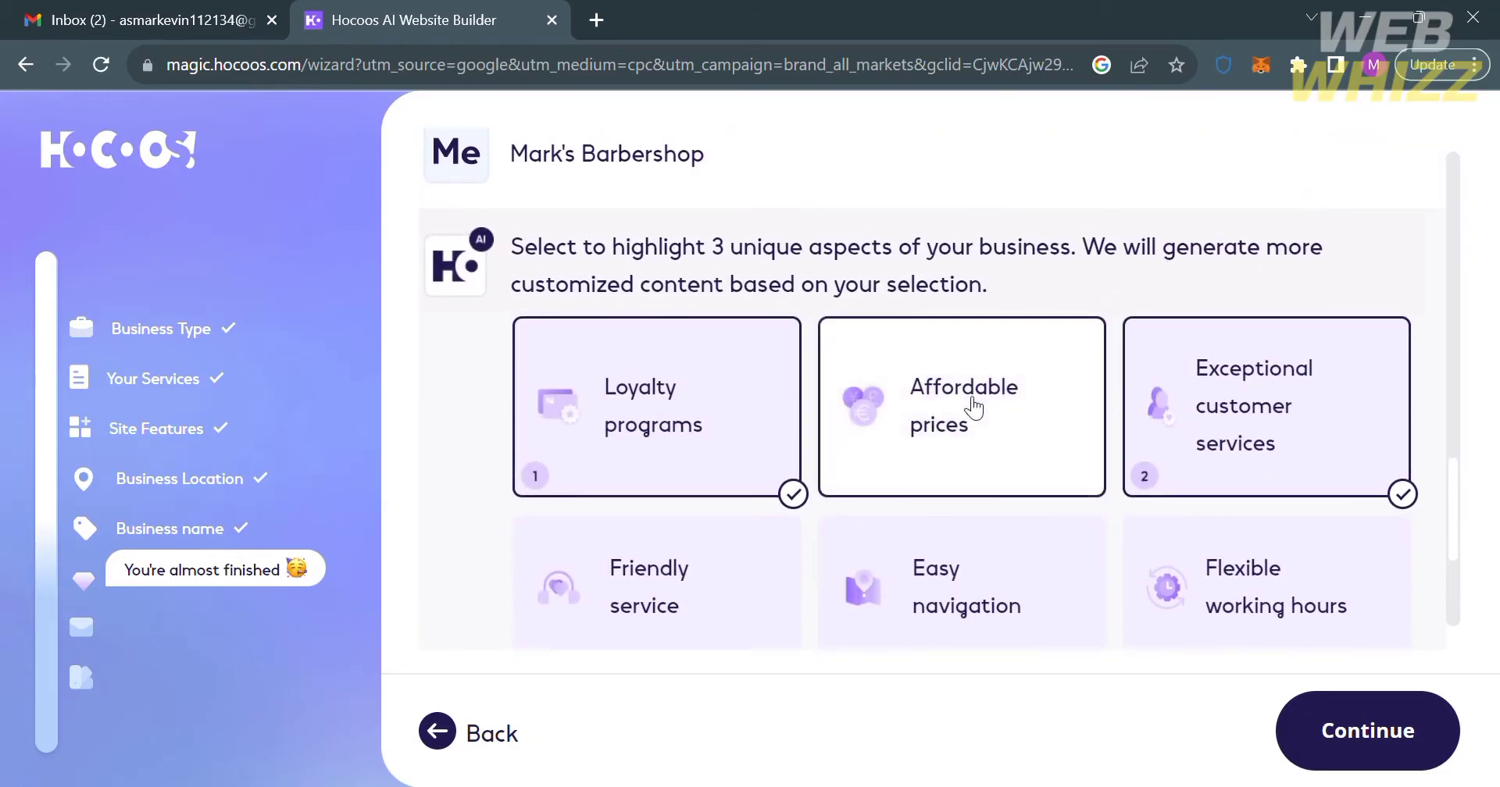
scroll(967, 405, down, 2)
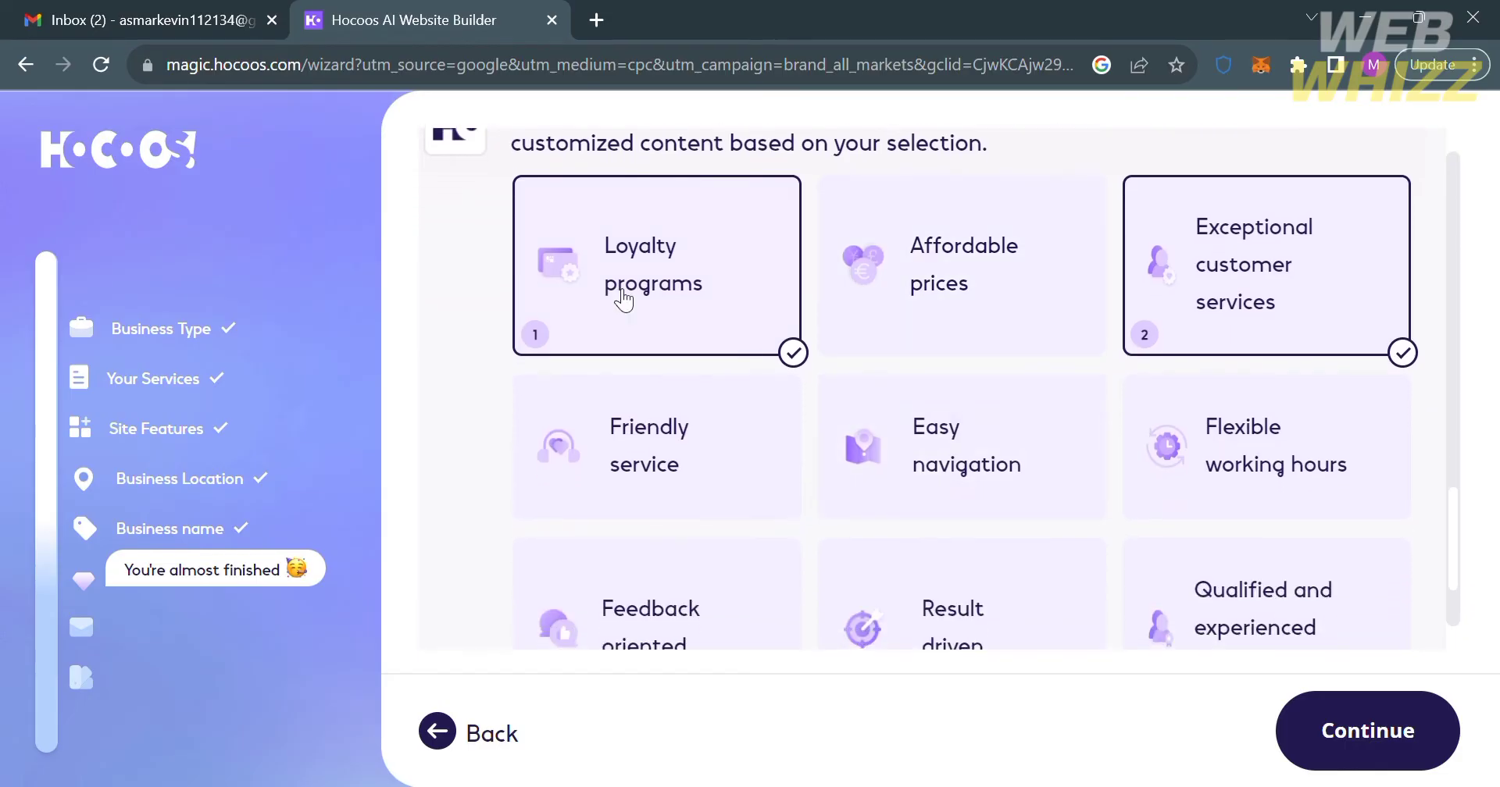
scroll(529, 257, up, 1)
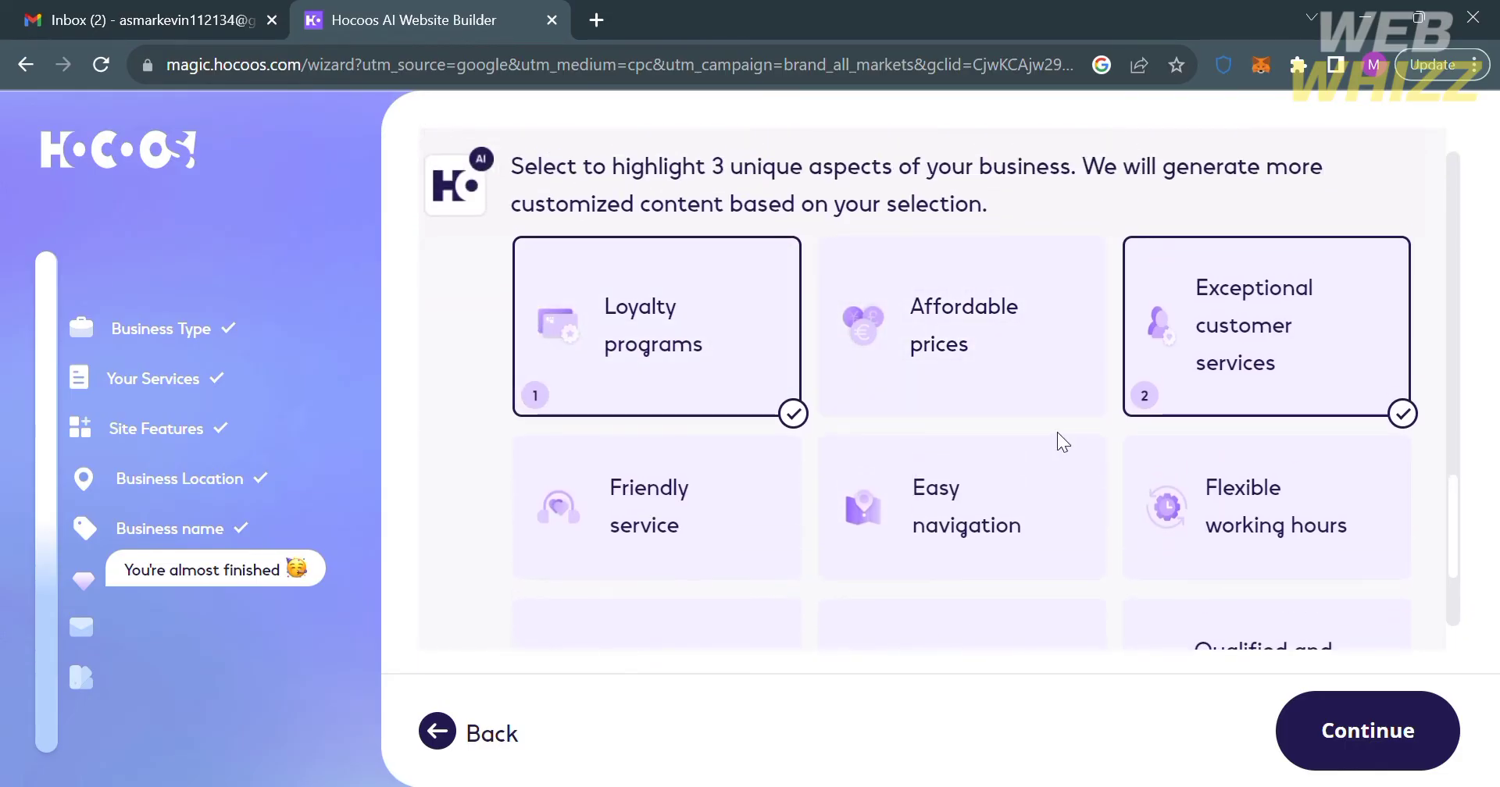
click(1048, 353)
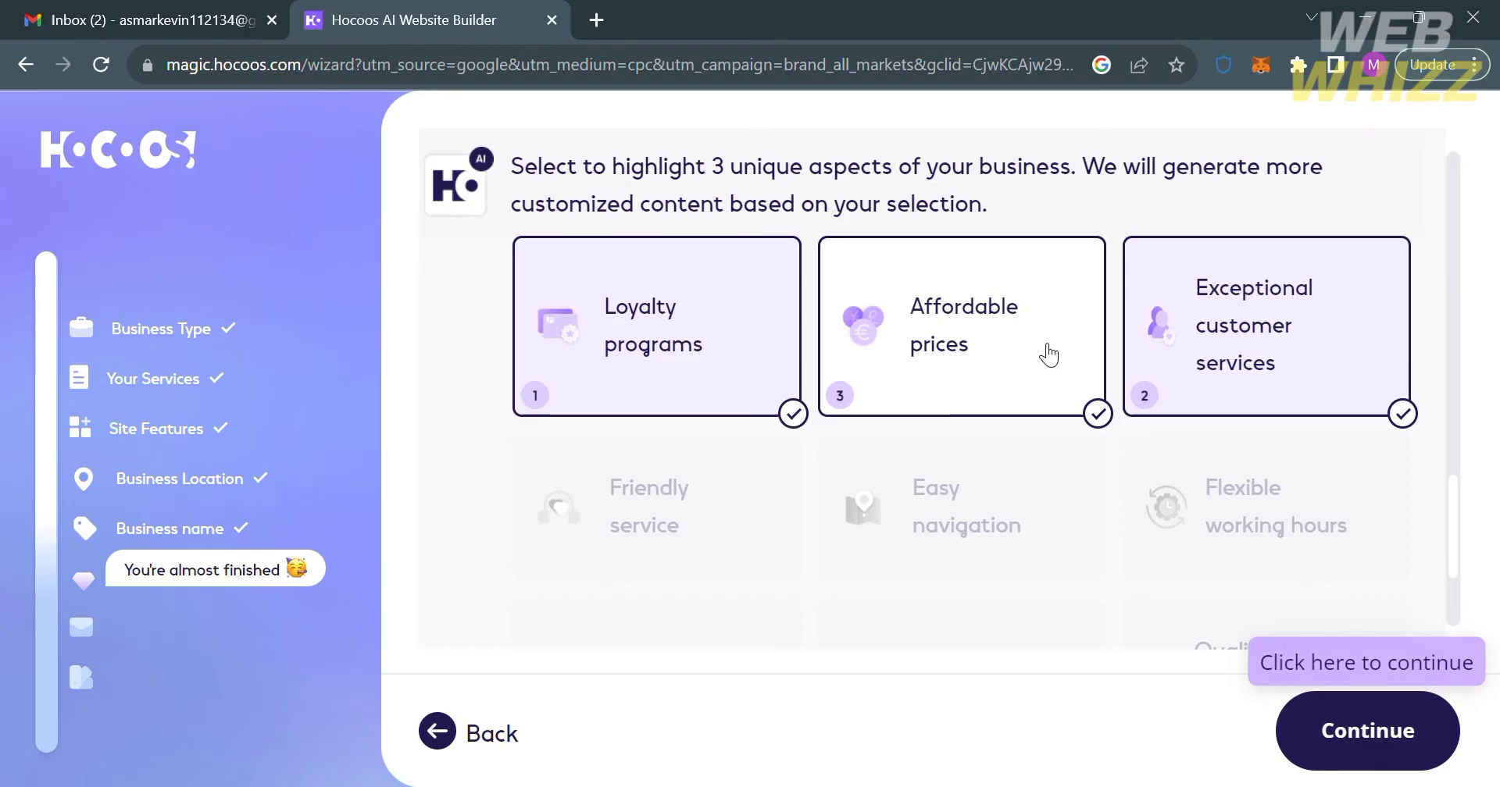
scroll(1049, 353, down, 3)
scroll(1048, 353, up, 3)
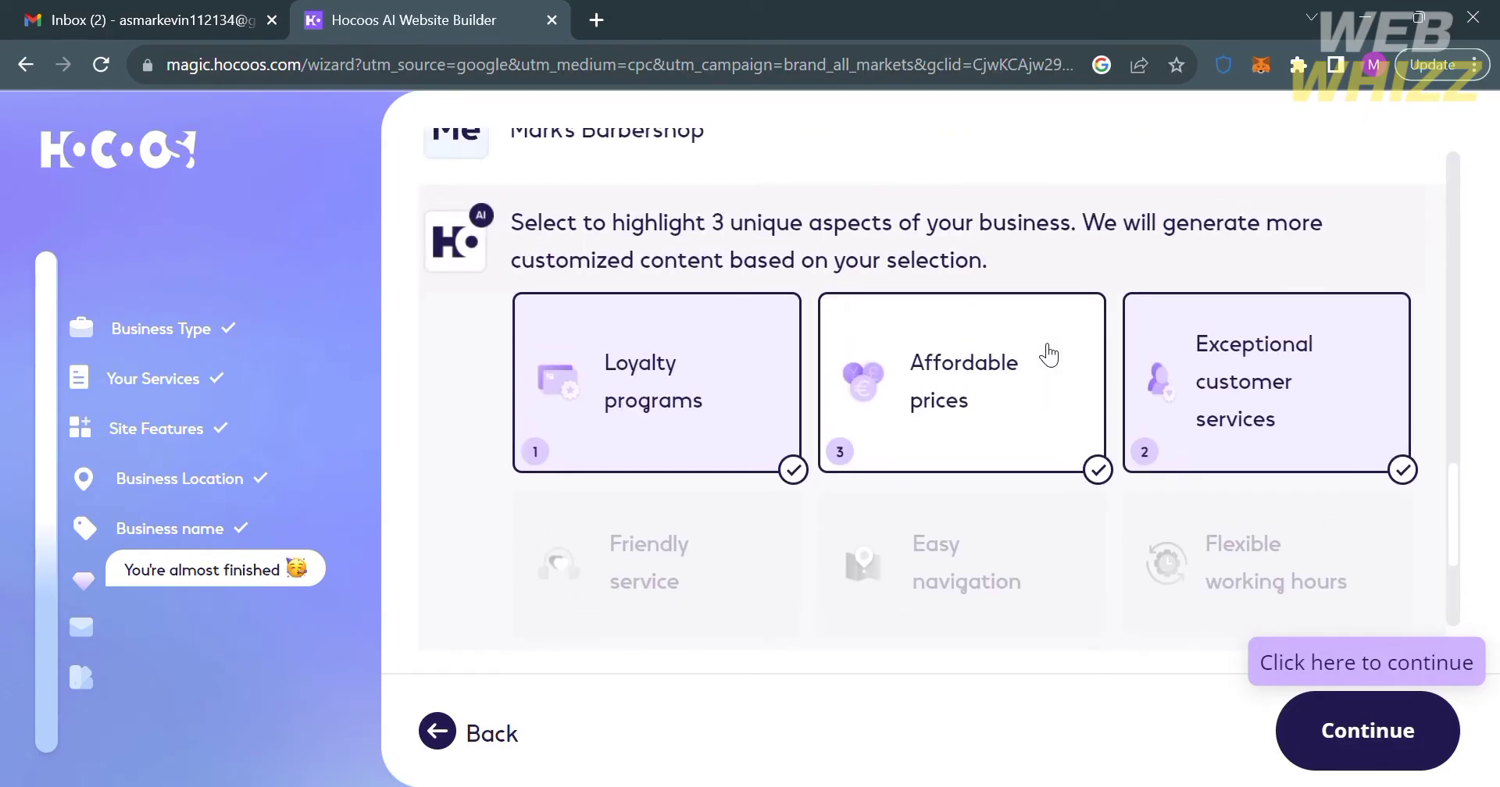
key(Return)
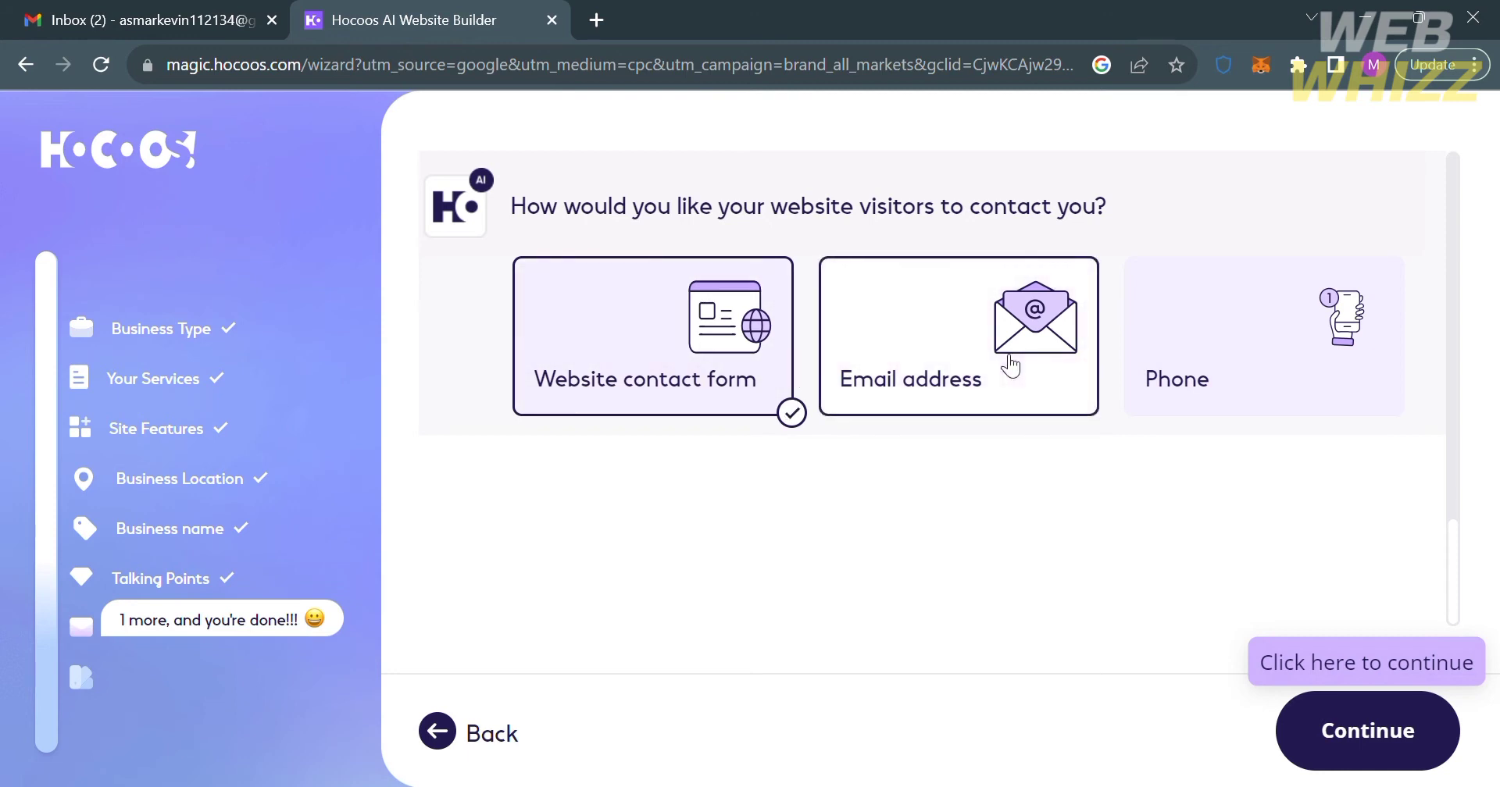
Step: Keep Website contact form as the contact method and continue to styles
click(633, 353)
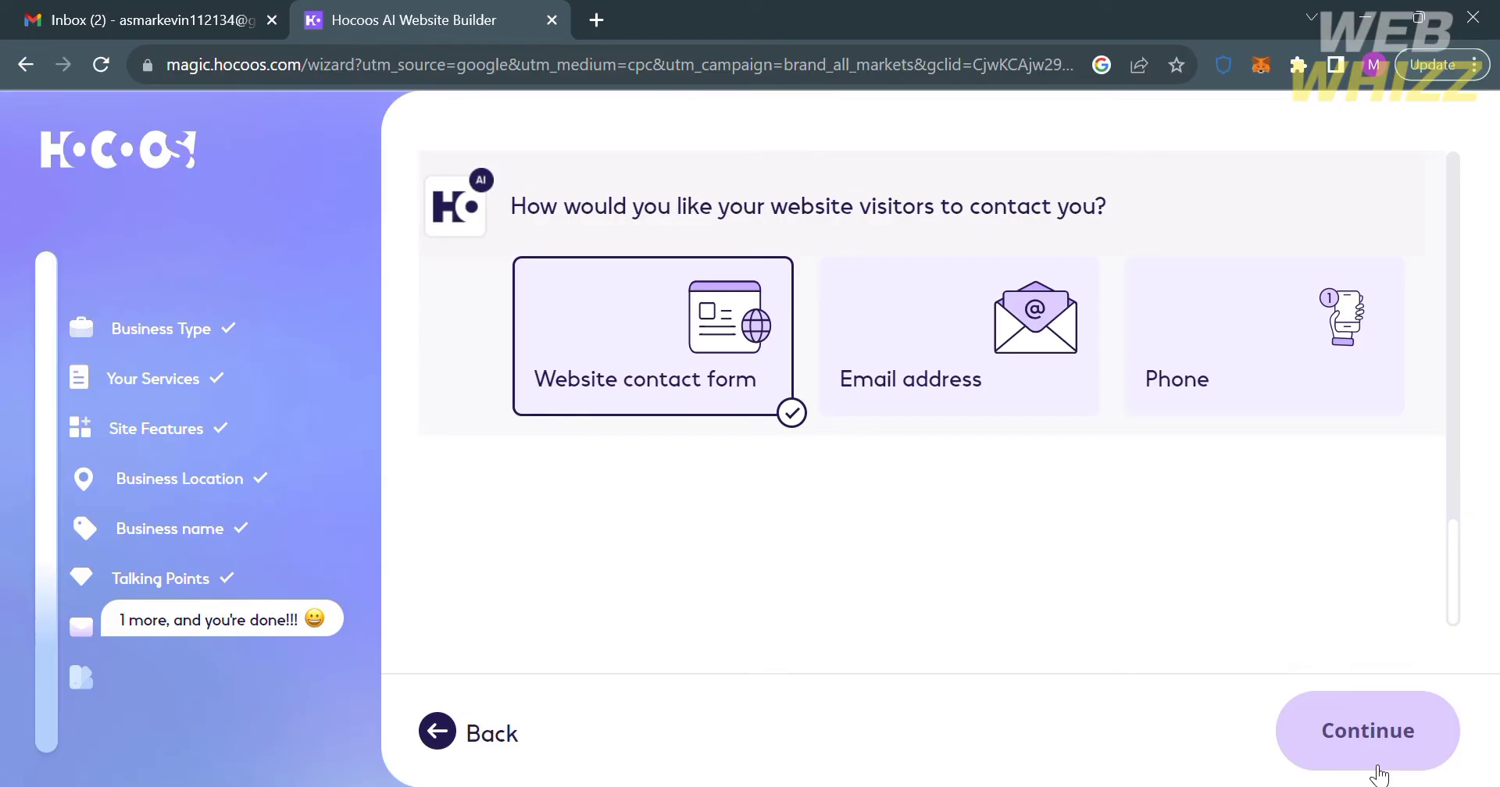
click(1378, 756)
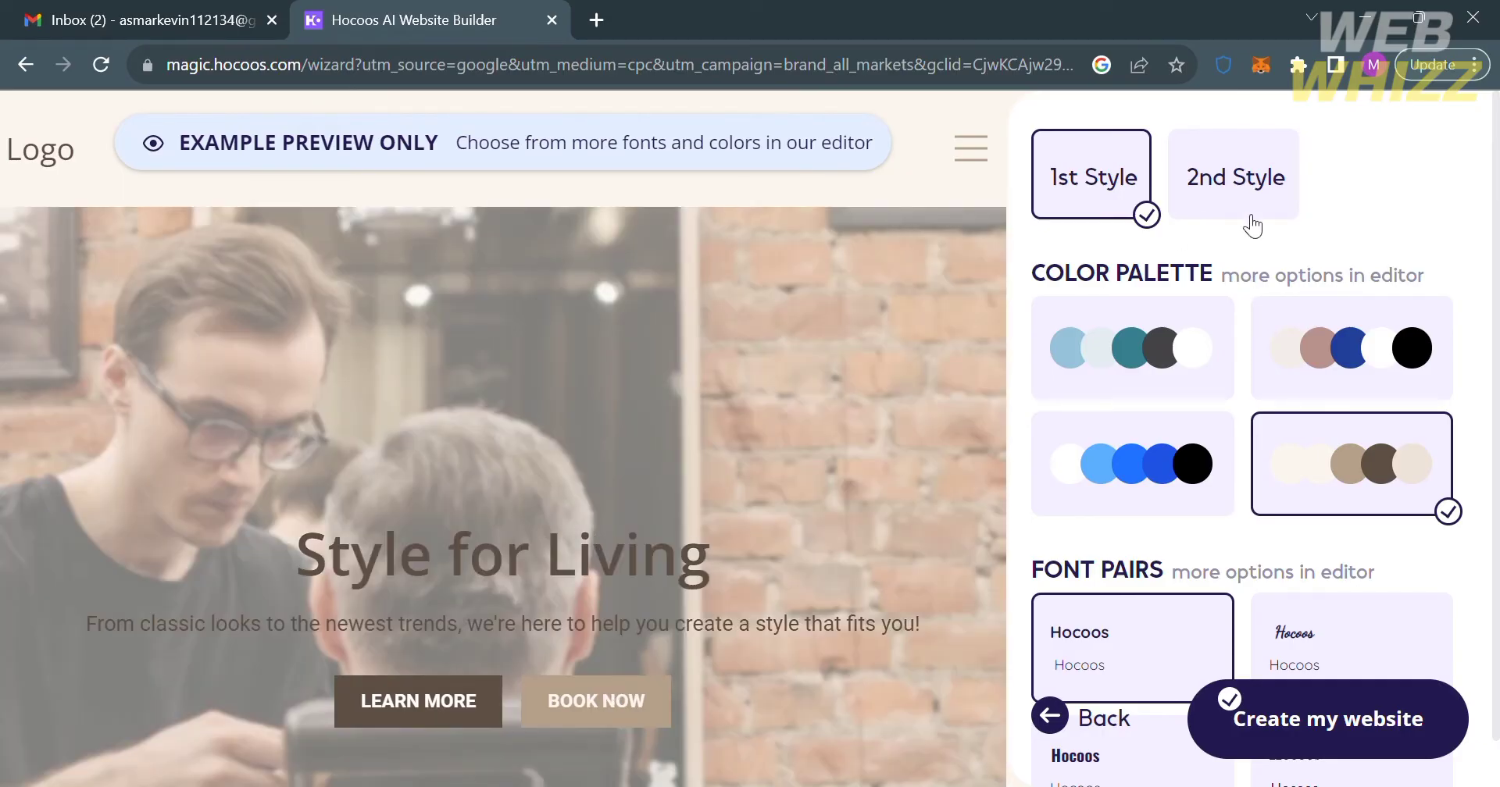
click(1172, 337)
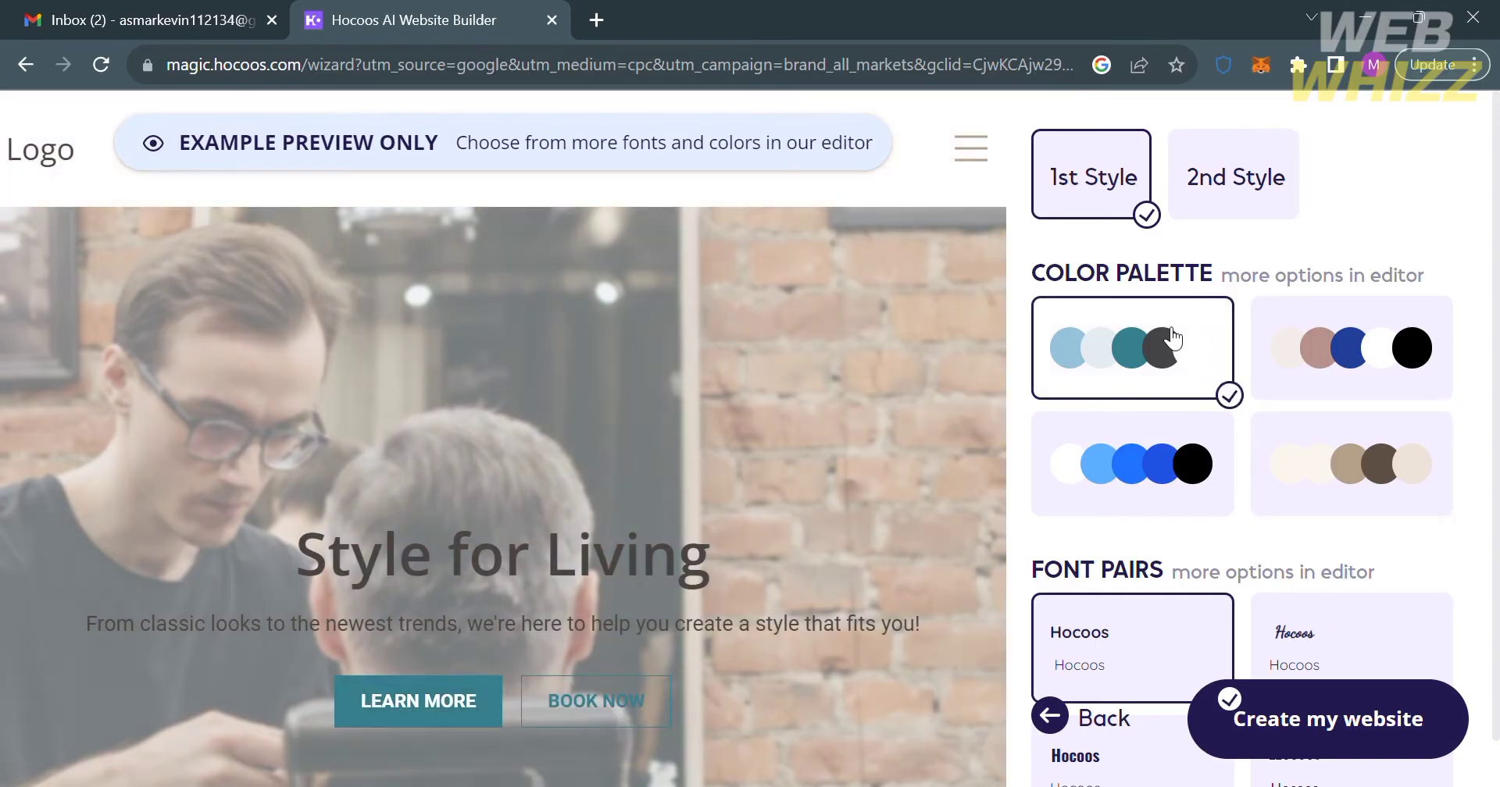
scroll(683, 594, down, 10)
scroll(683, 594, down, 7)
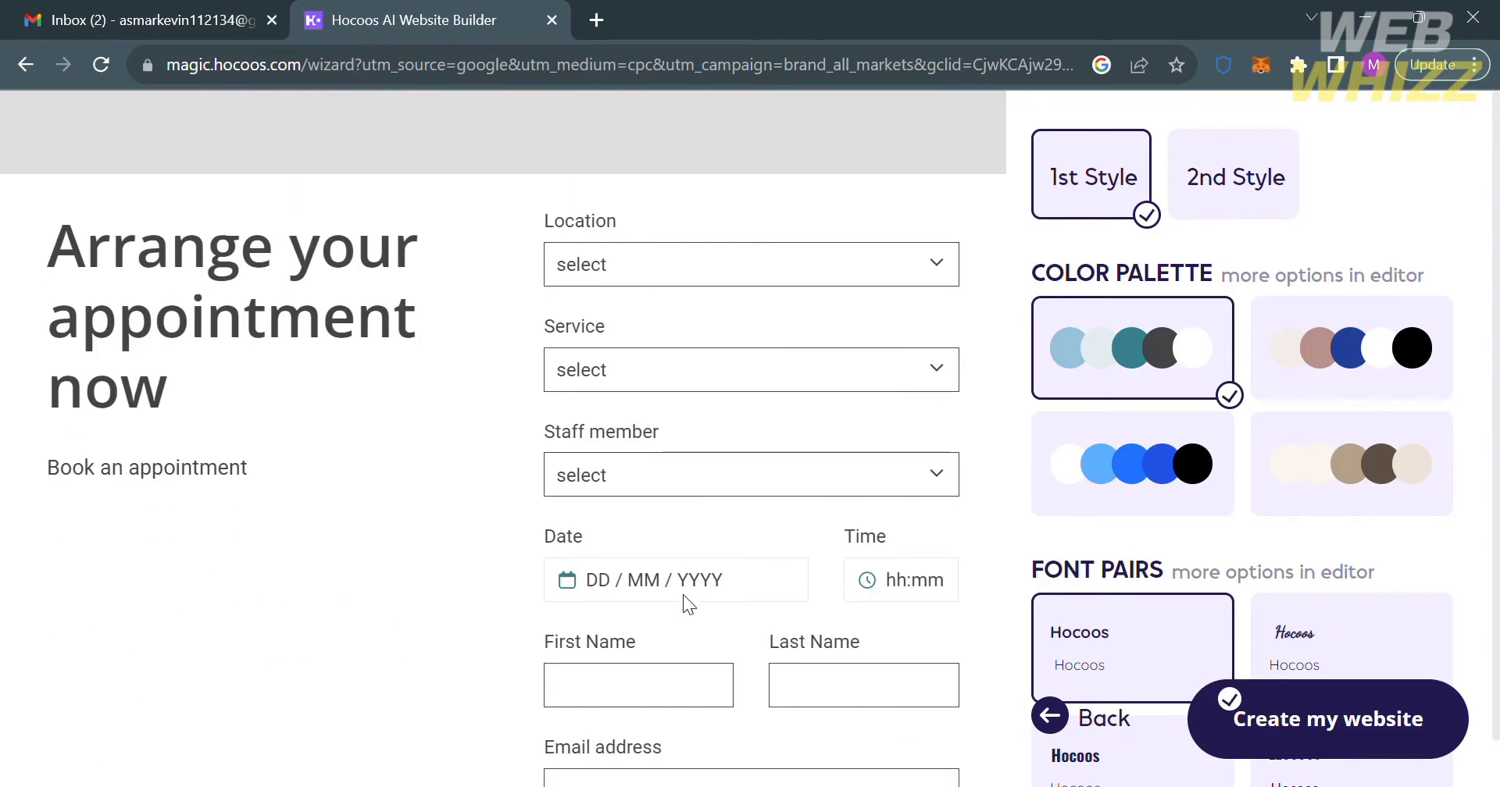
scroll(682, 594, up, 9)
scroll(442, 565, up, 3)
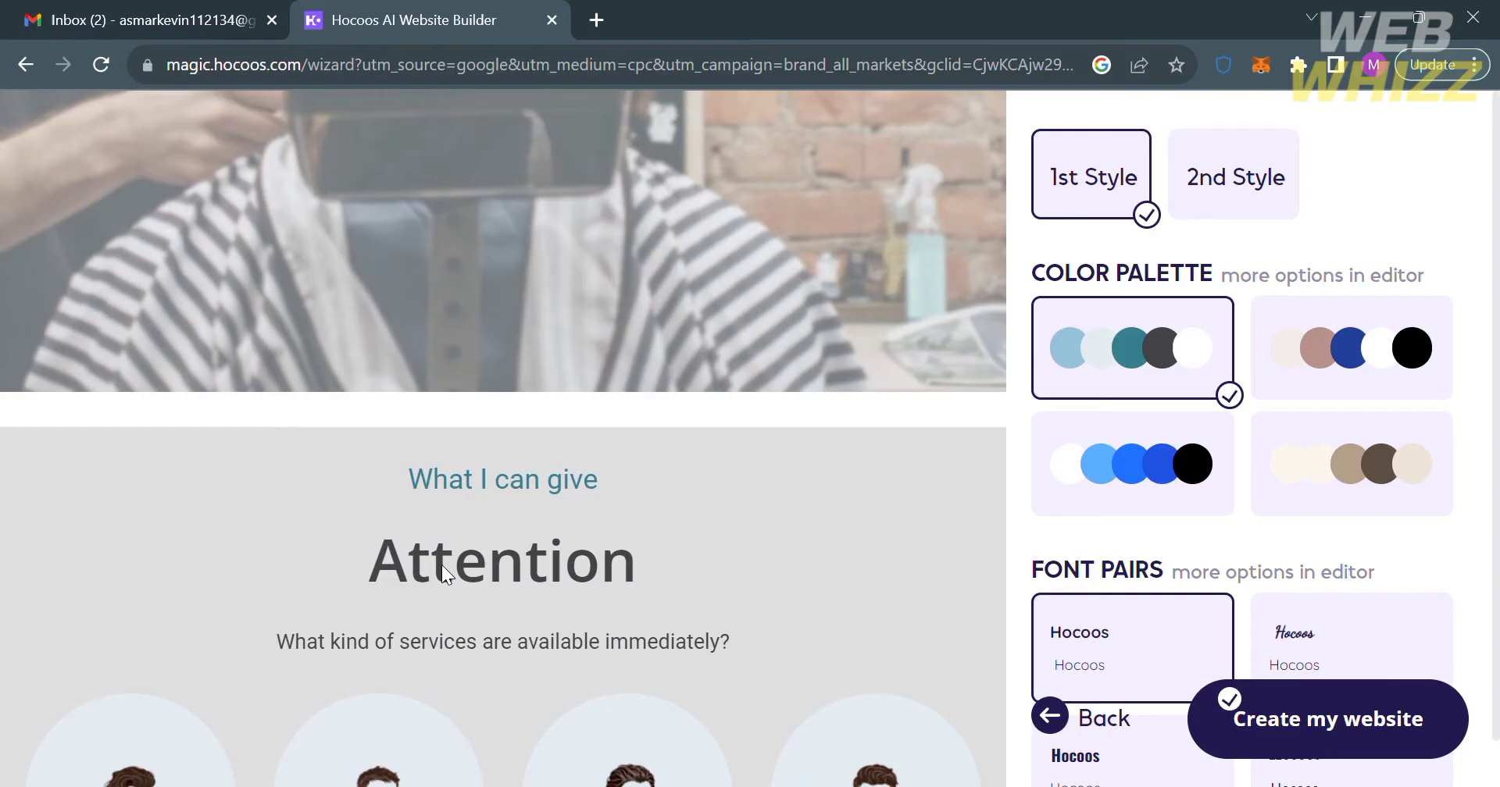
scroll(442, 564, down, 10)
scroll(442, 565, down, 7)
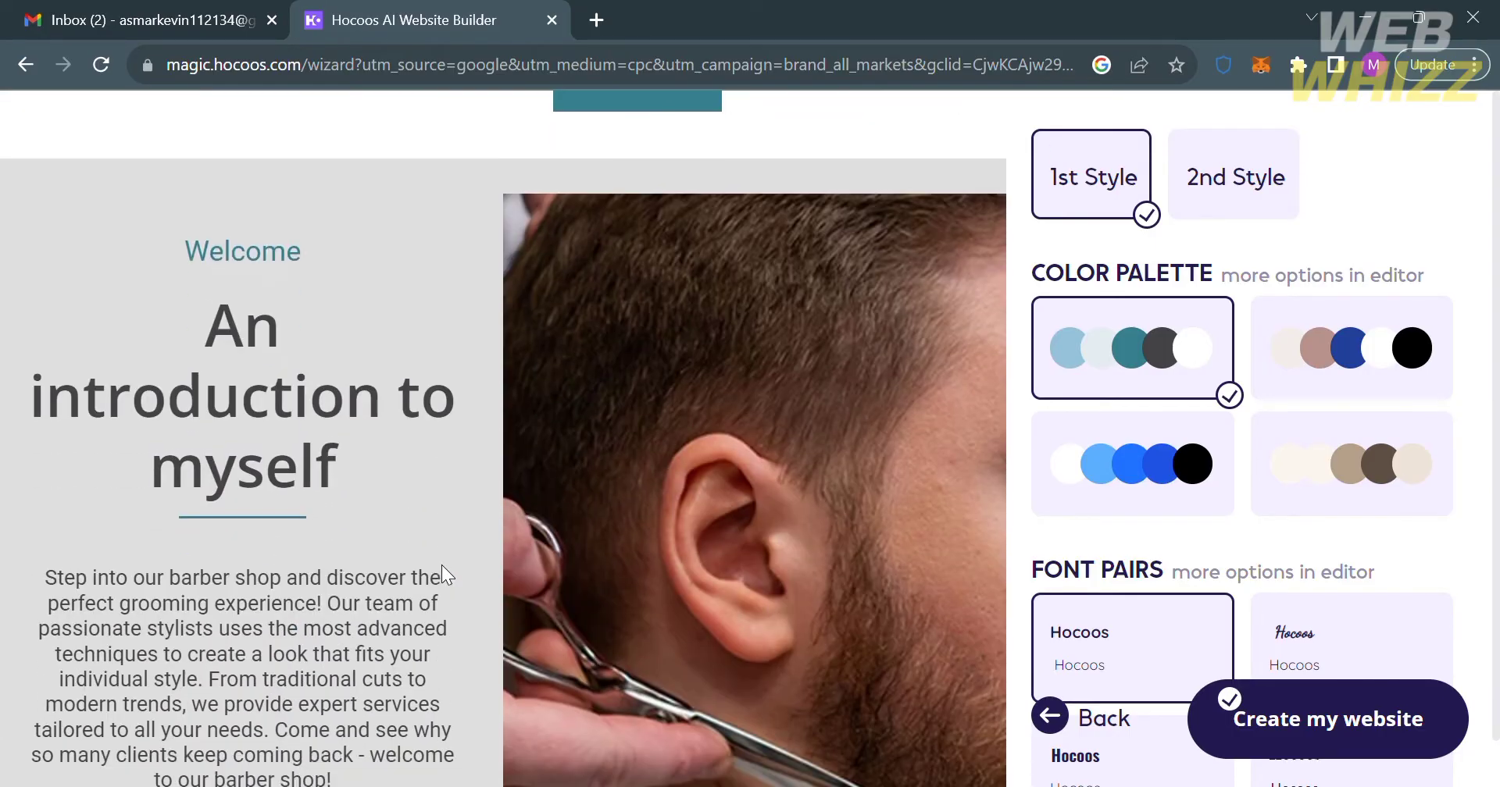
scroll(442, 564, down, 7)
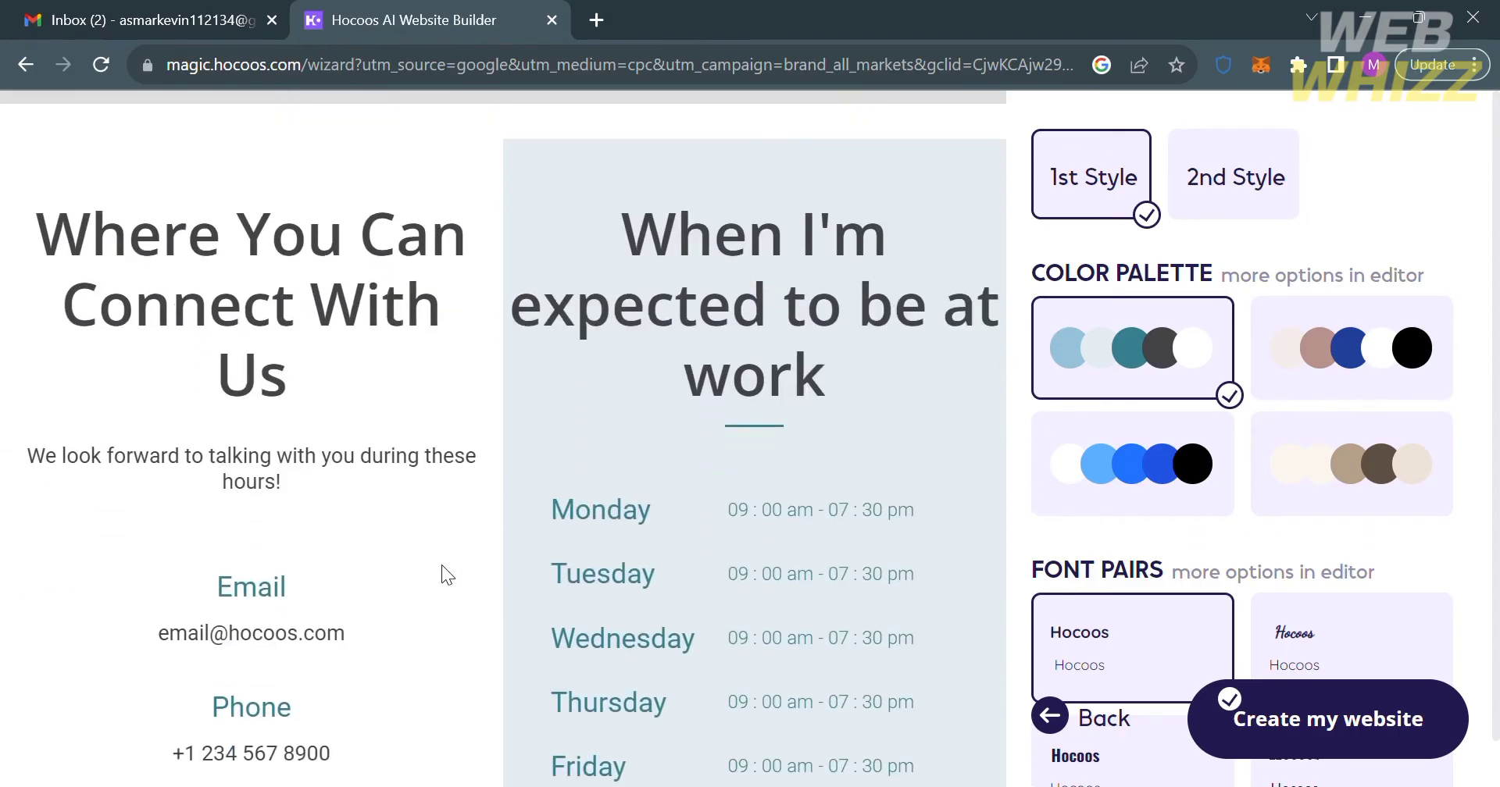
scroll(495, 452, down, 5)
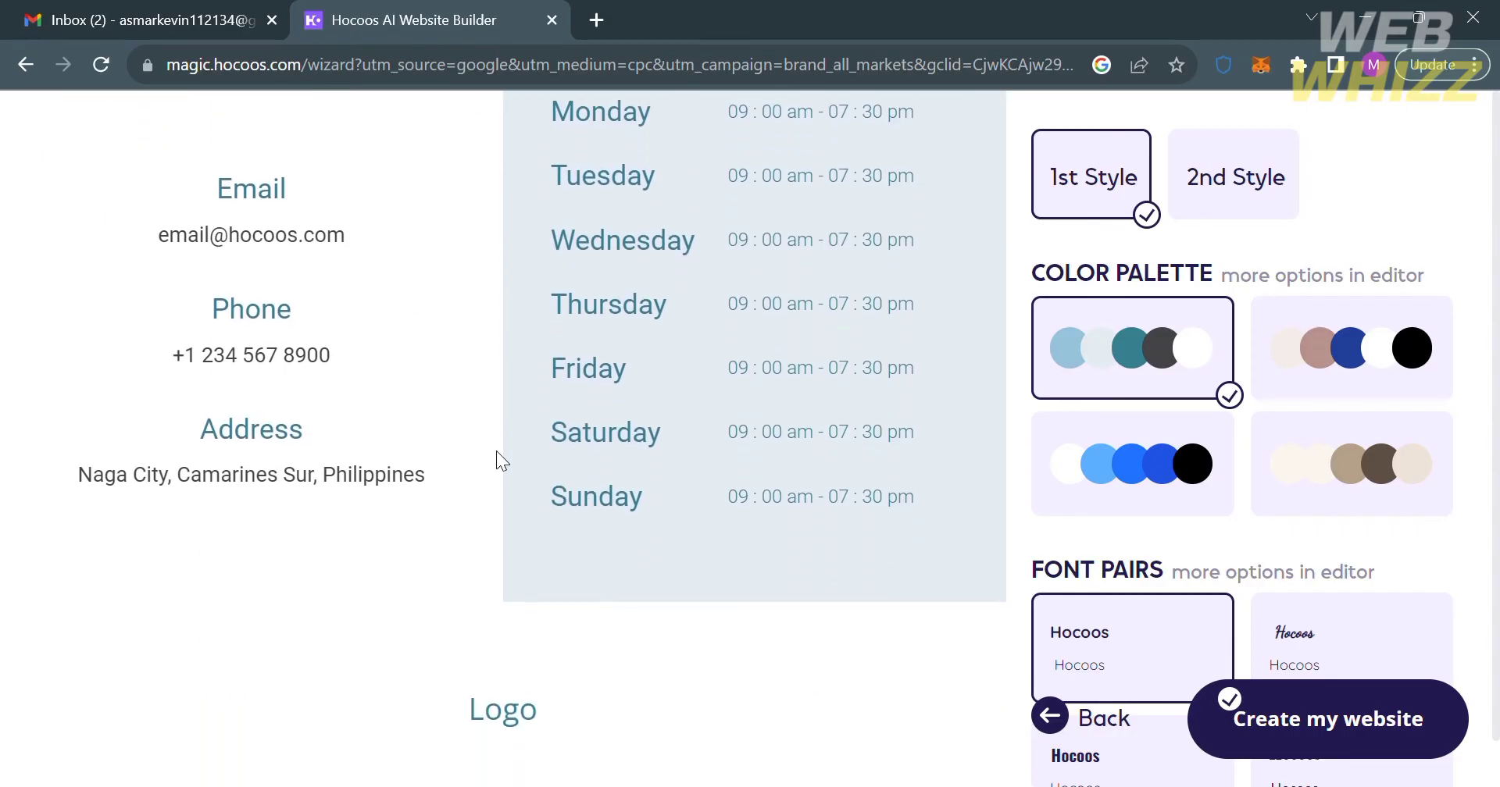
scroll(495, 451, up, 4)
scroll(495, 451, down, 1)
scroll(897, 303, up, 3)
scroll(896, 303, down, 2)
scroll(897, 312, down, 3)
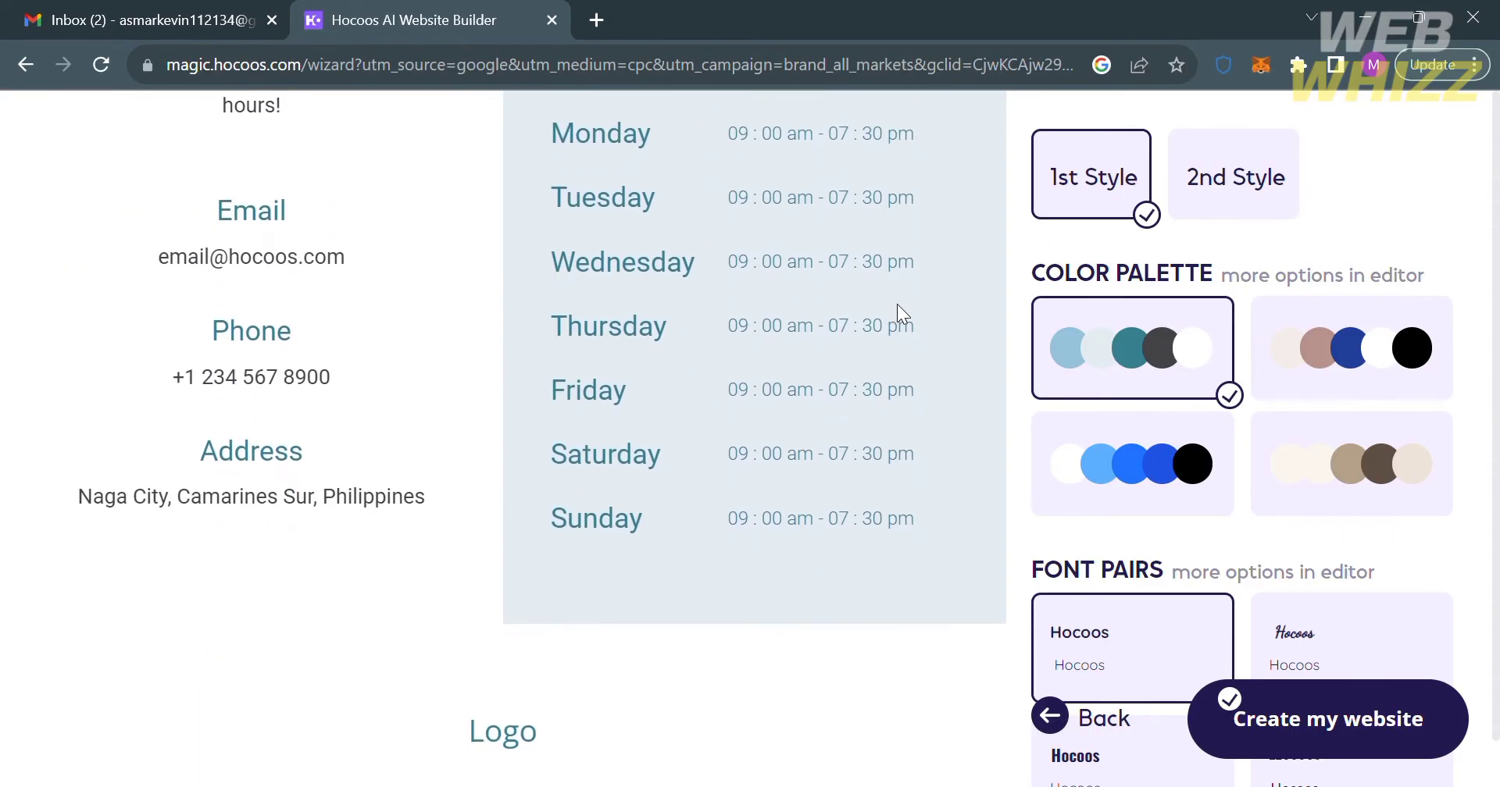
click(1379, 396)
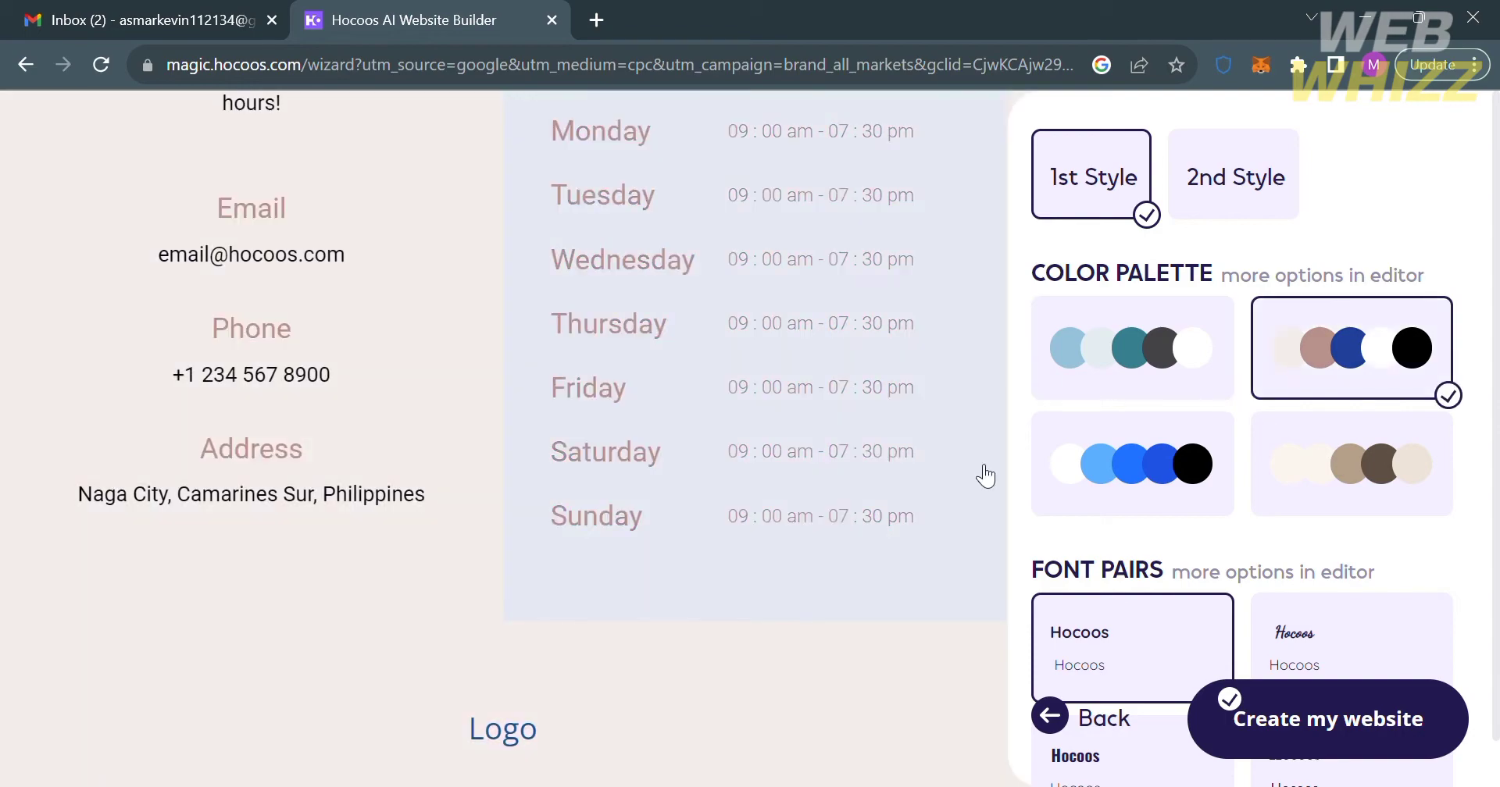
scroll(717, 550, down, 1)
scroll(717, 550, up, 3)
scroll(717, 550, down, 3)
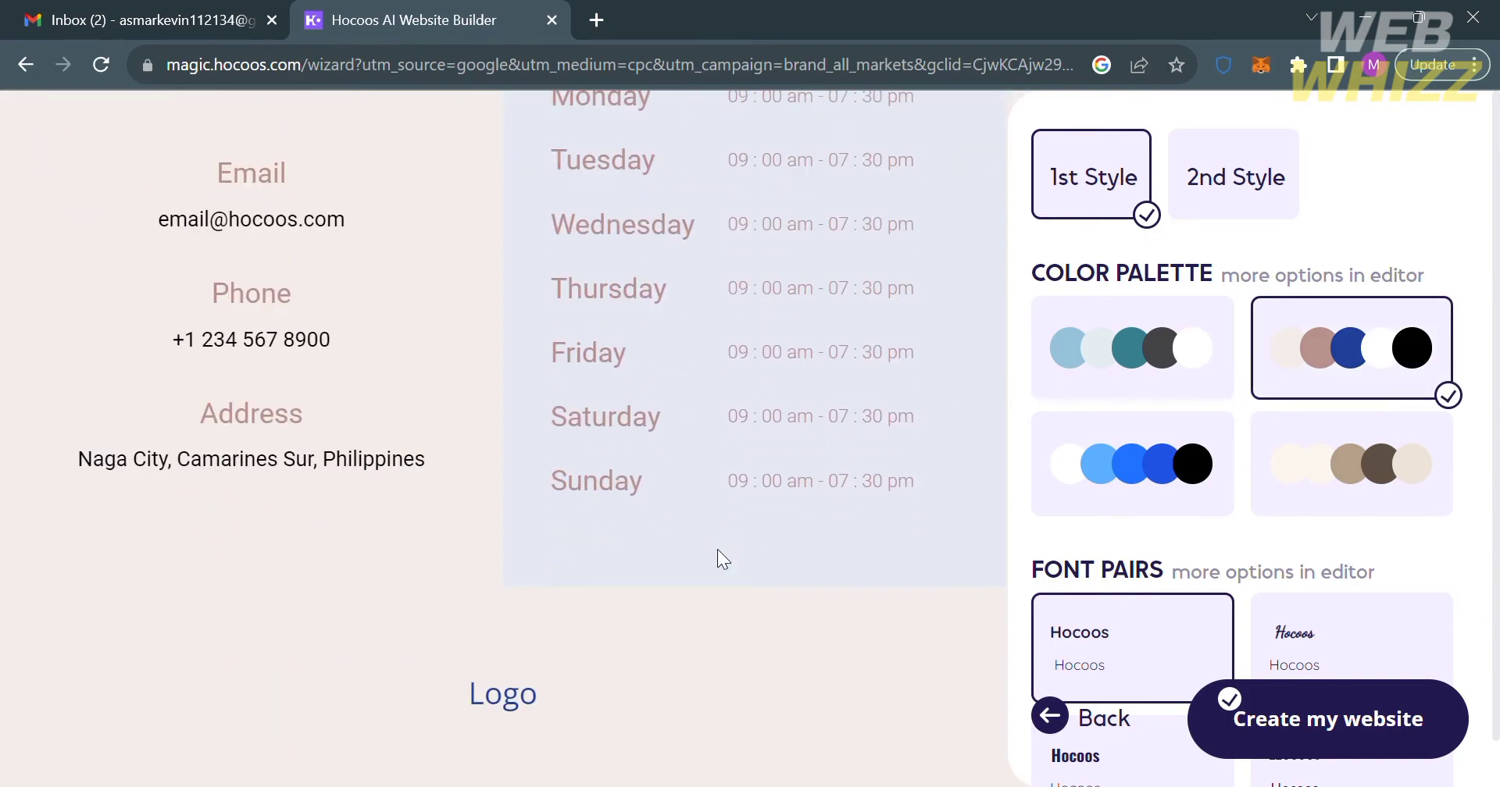
scroll(775, 620, up, 15)
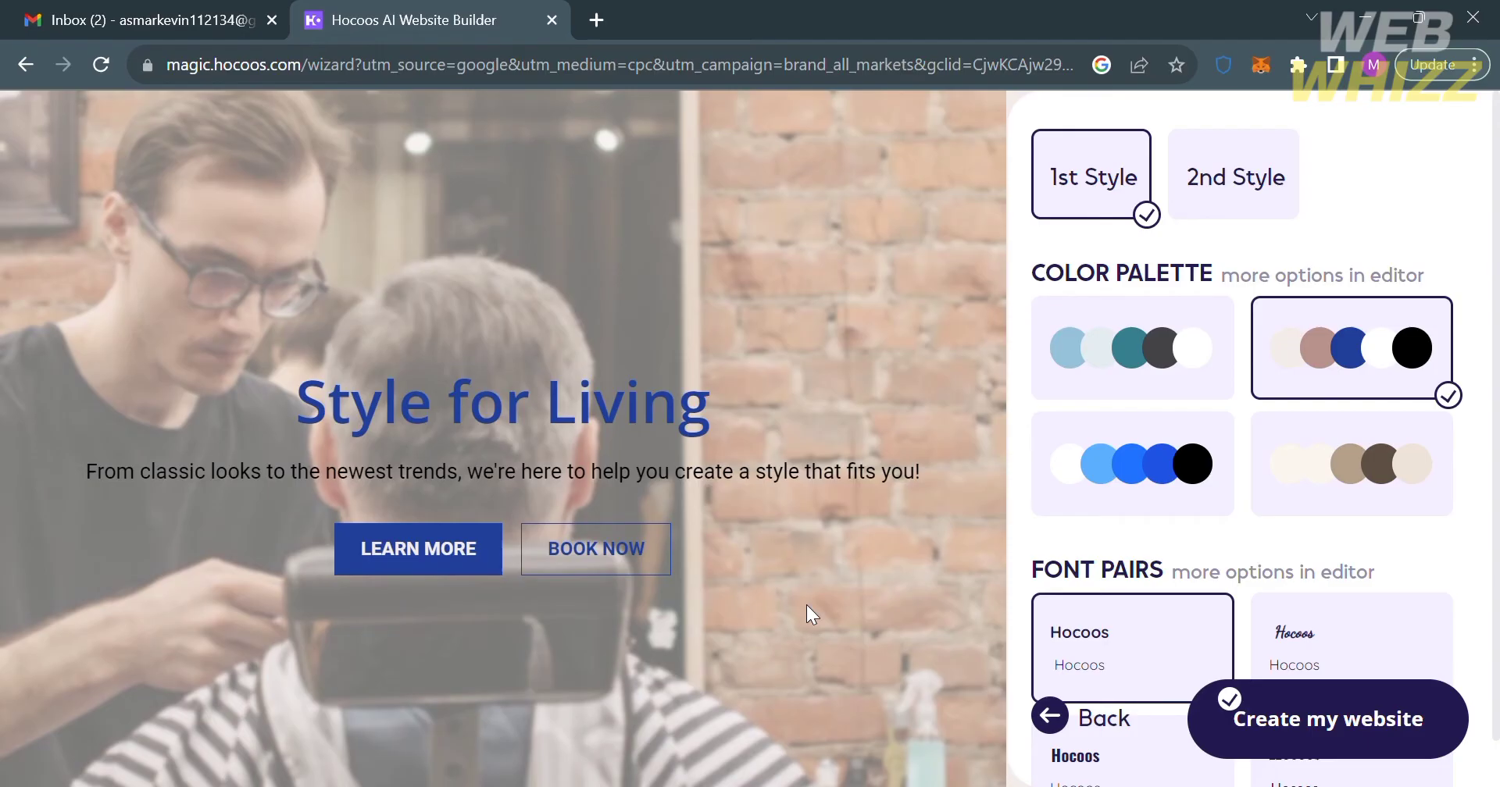
scroll(1281, 575, down, 1)
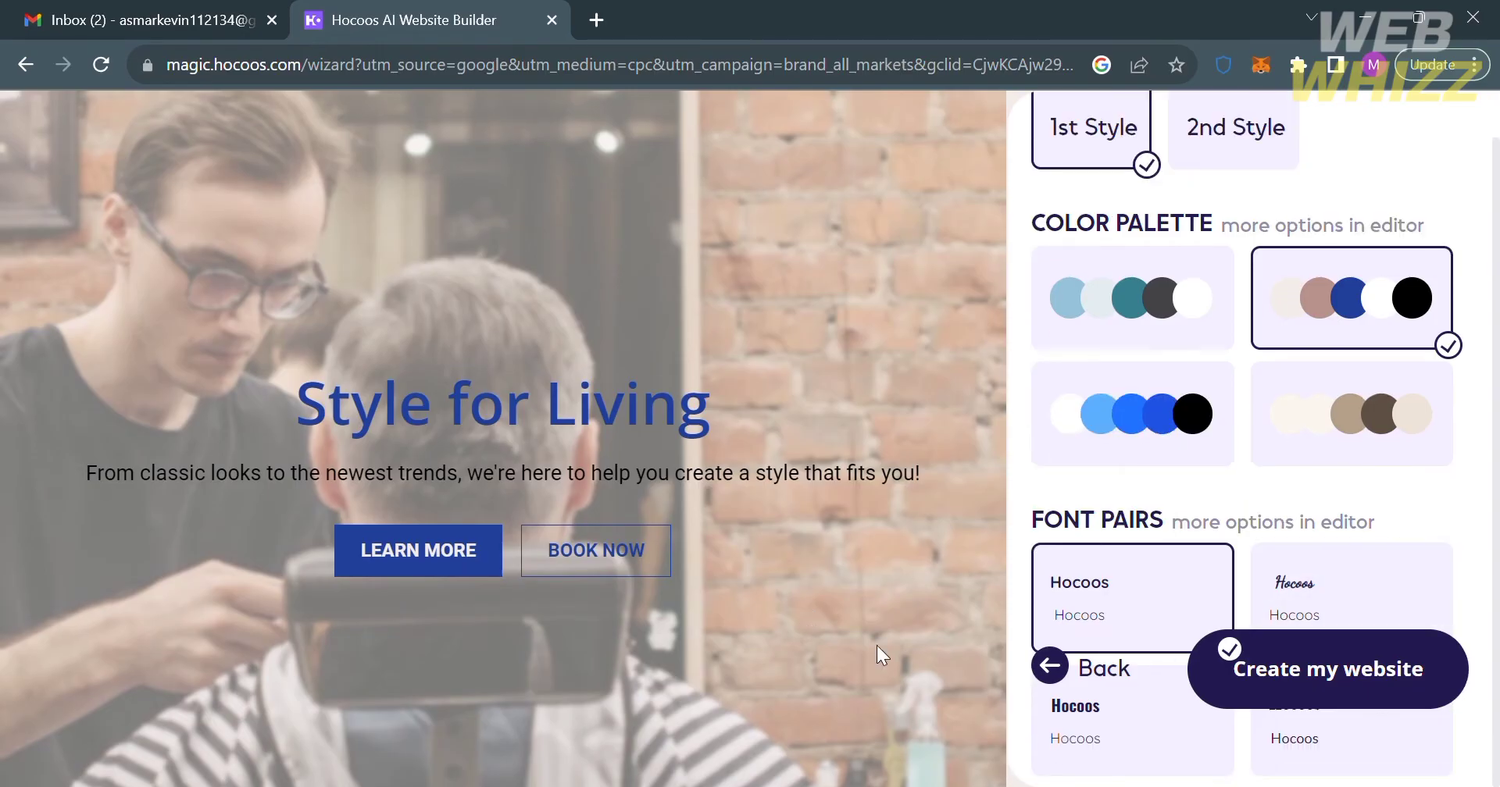
scroll(816, 641, down, 2)
scroll(816, 638, up, 3)
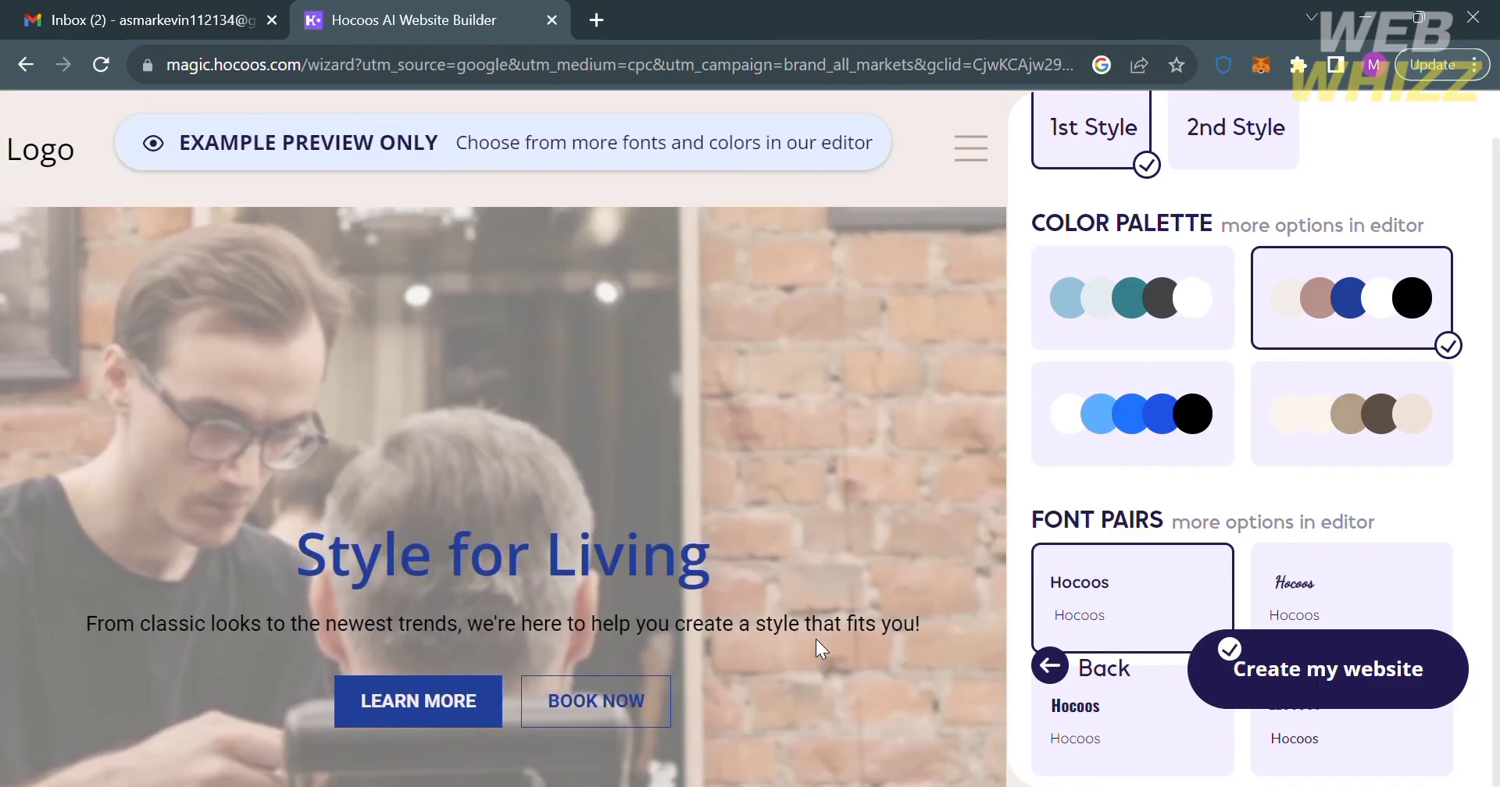
scroll(816, 639, down, 3)
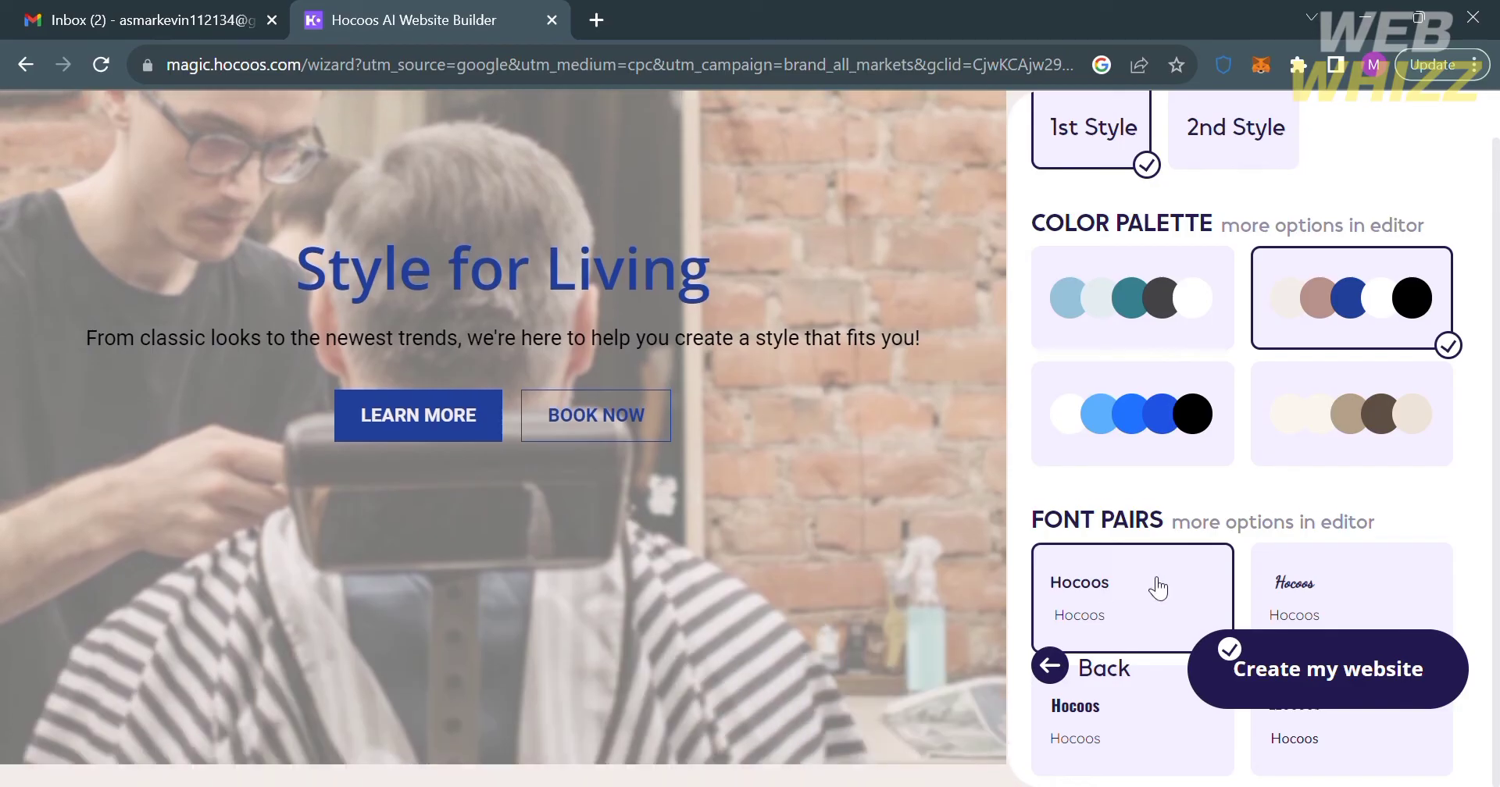
click(1310, 594)
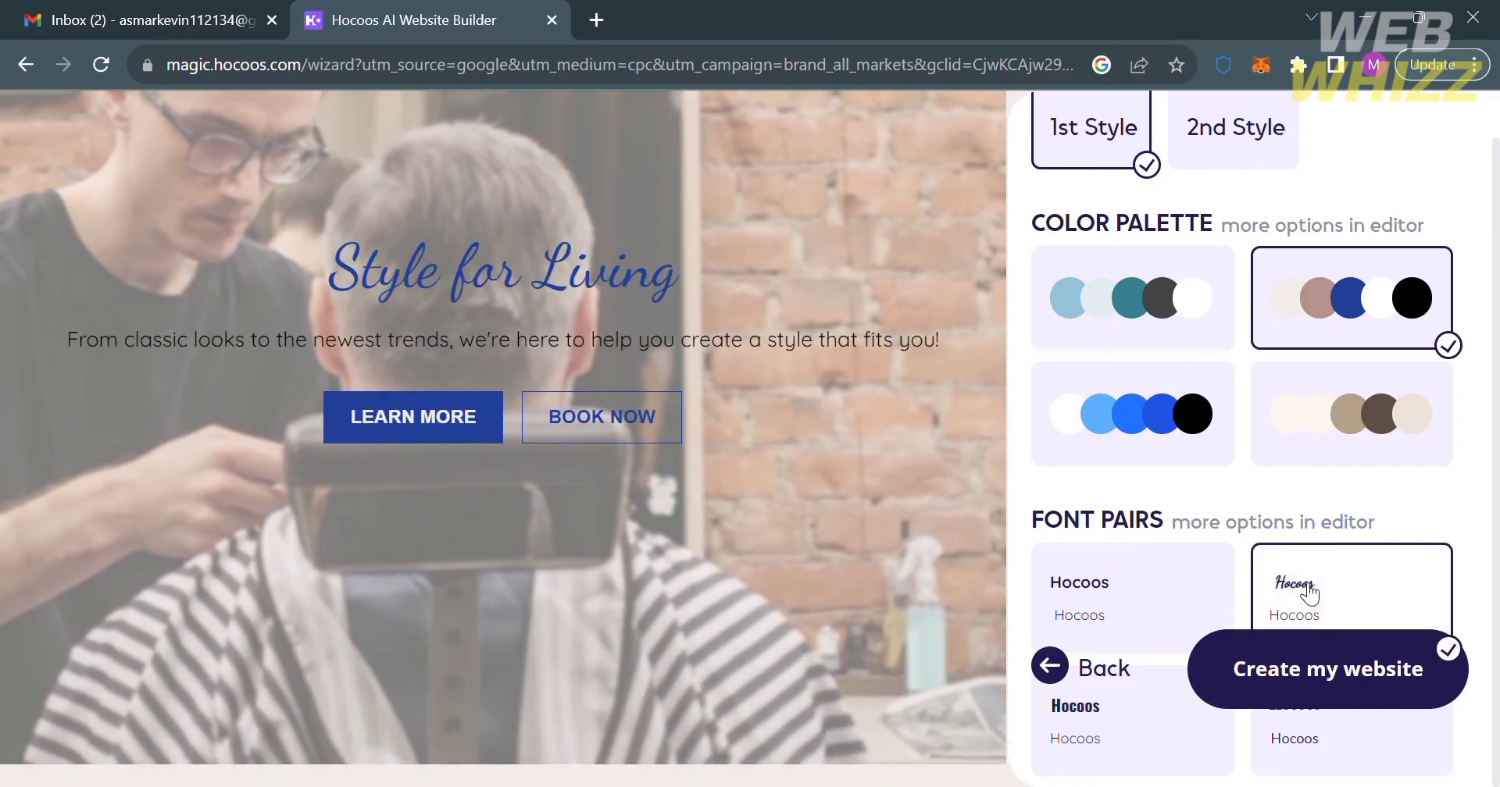
click(1149, 733)
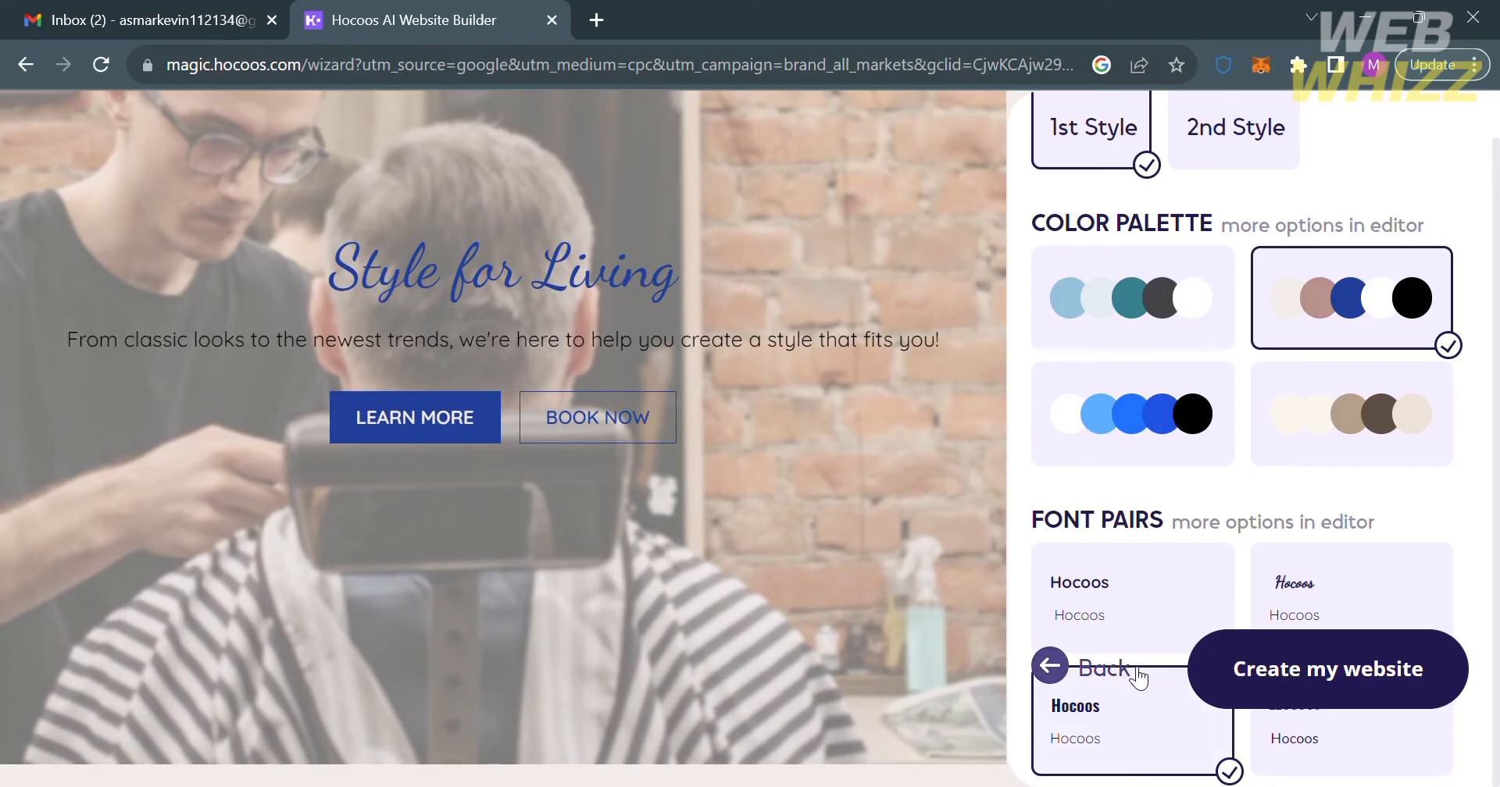
click(1141, 598)
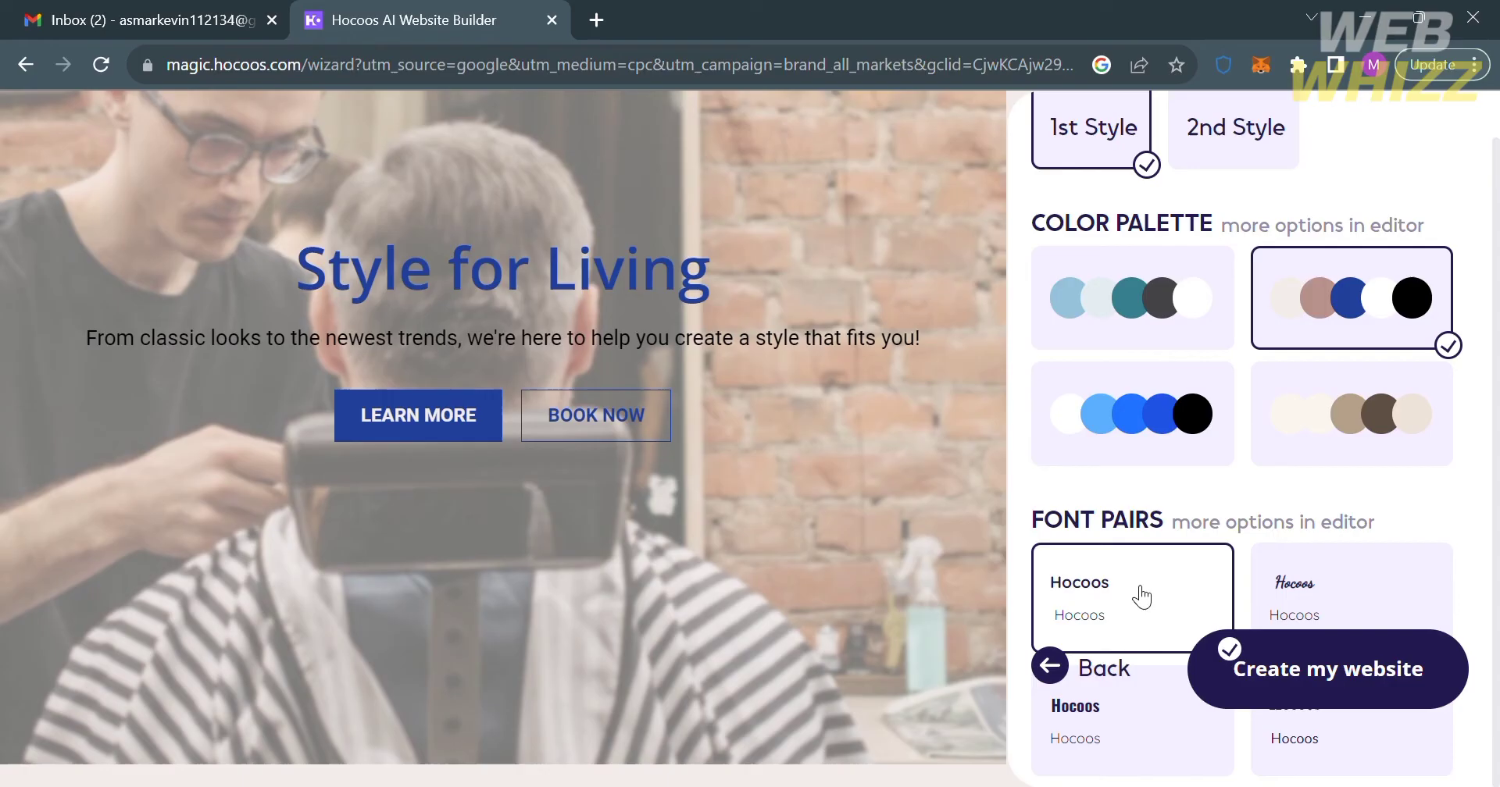
scroll(1142, 598, up, 1)
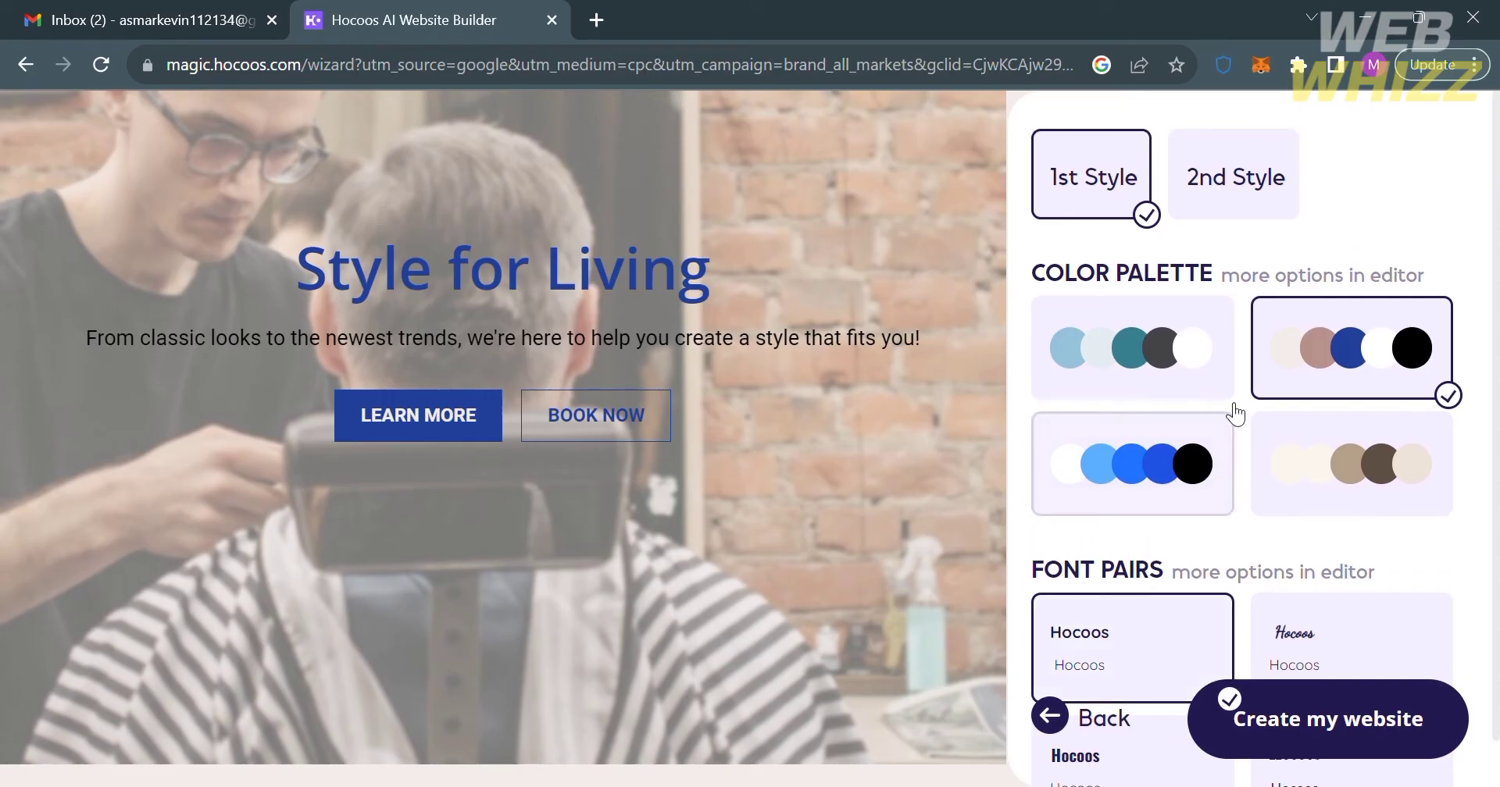
Step: Apply the beige and brown palette and preview the site in the 2nd Style
click(1409, 481)
click(1258, 178)
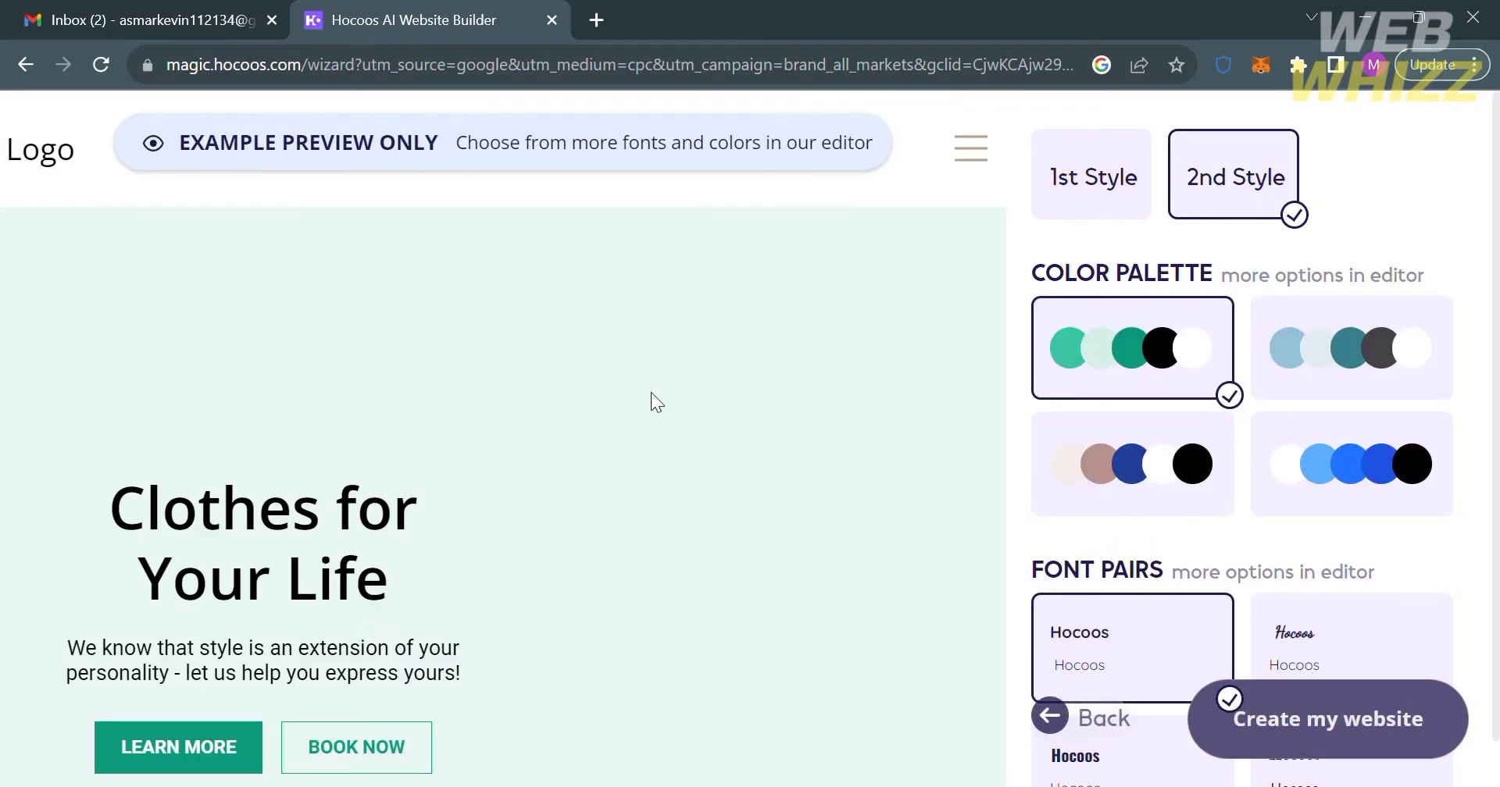
scroll(524, 508, down, 4)
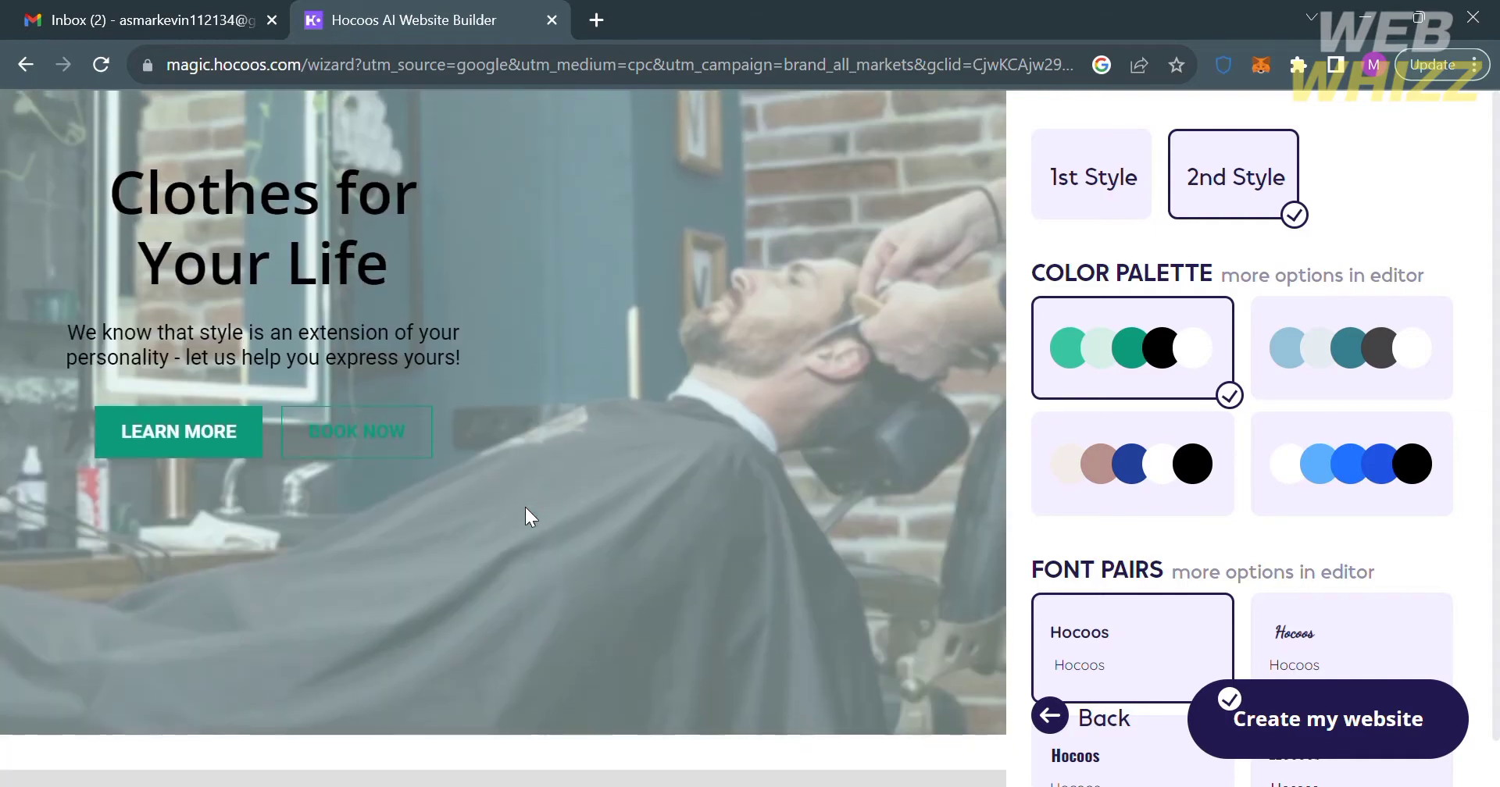
scroll(736, 328, down, 10)
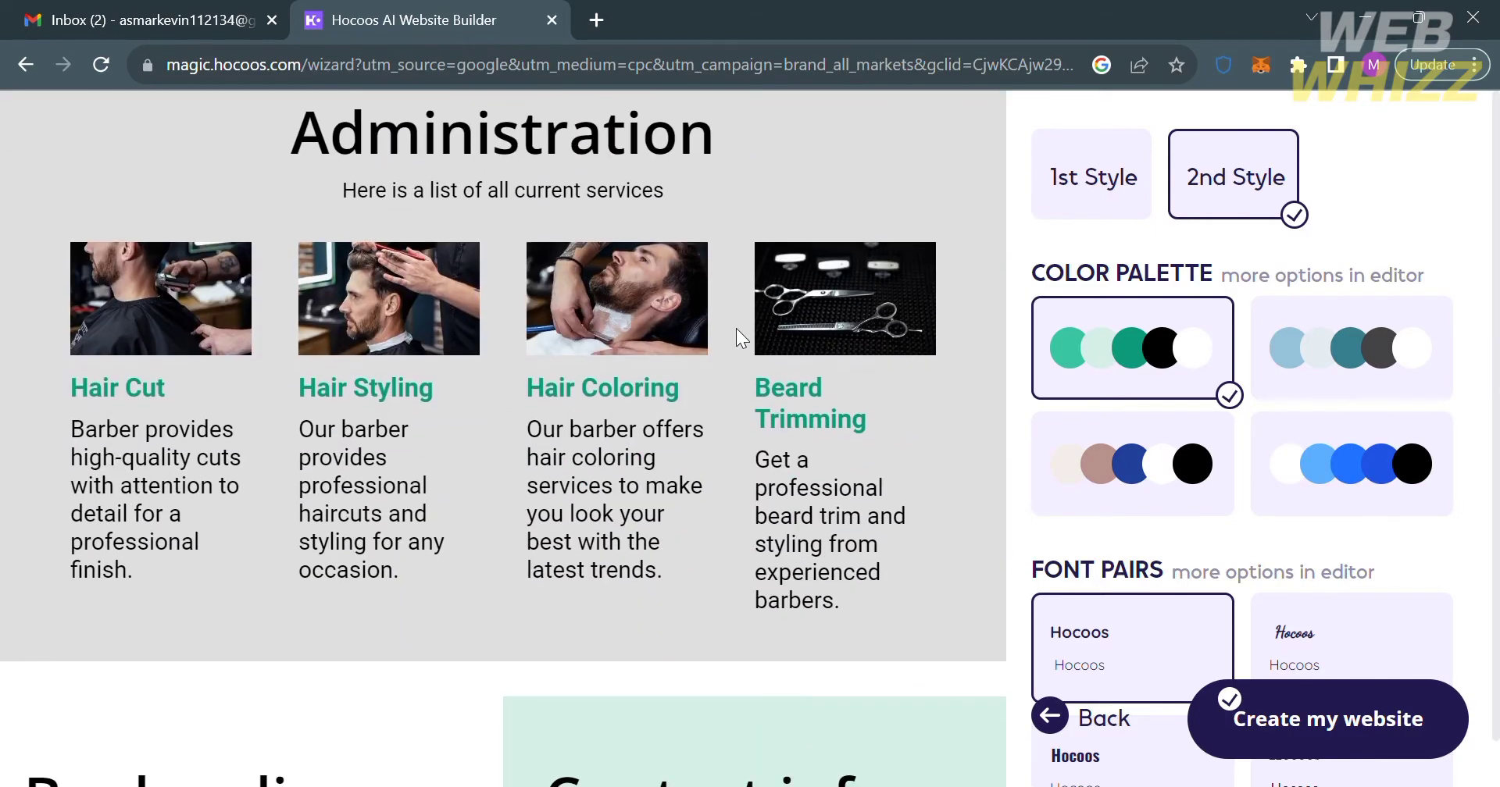
scroll(696, 518, down, 10)
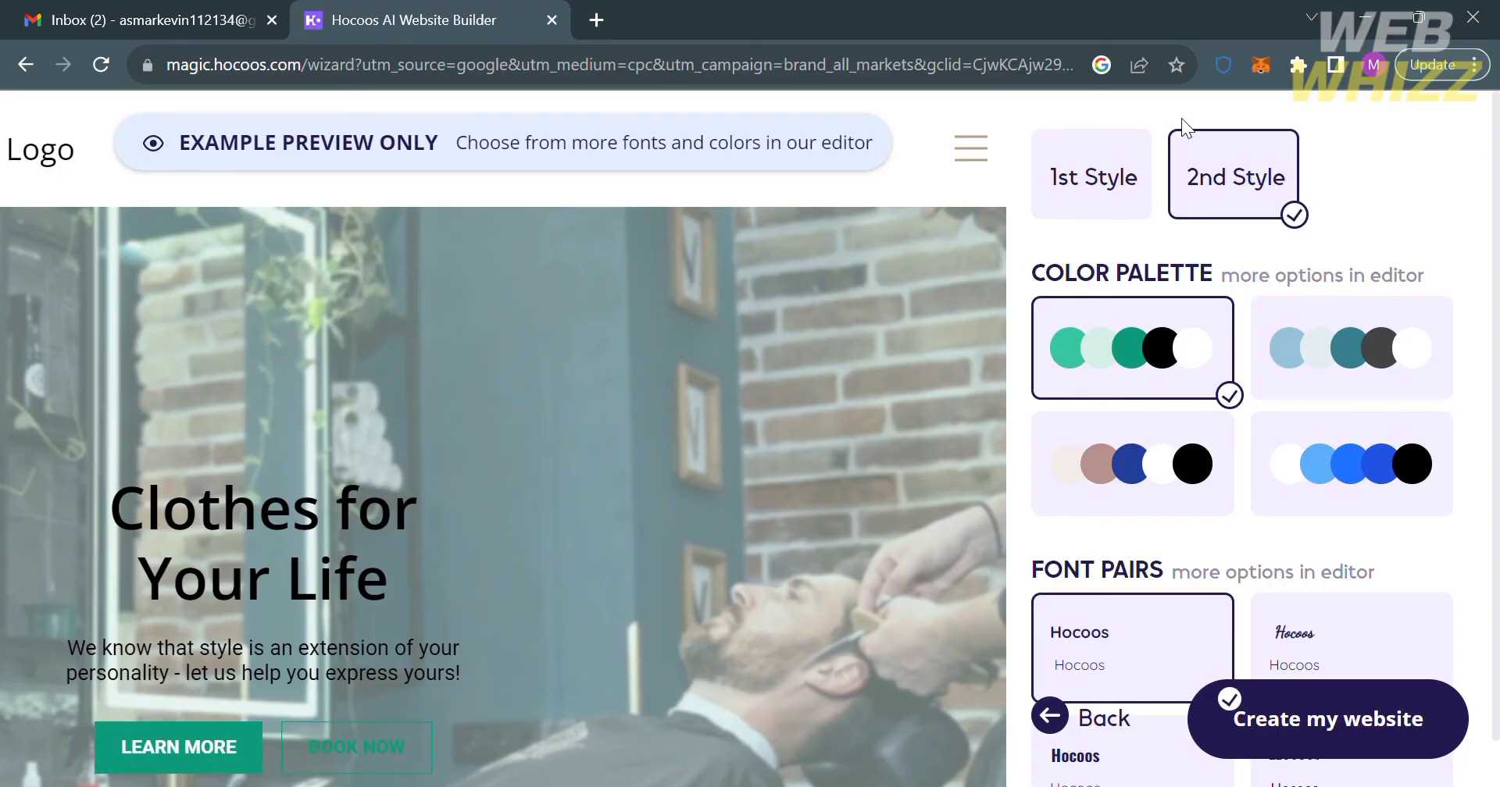
Step: Generate the website using the 1st Style with the dark neutral palette
click(1137, 174)
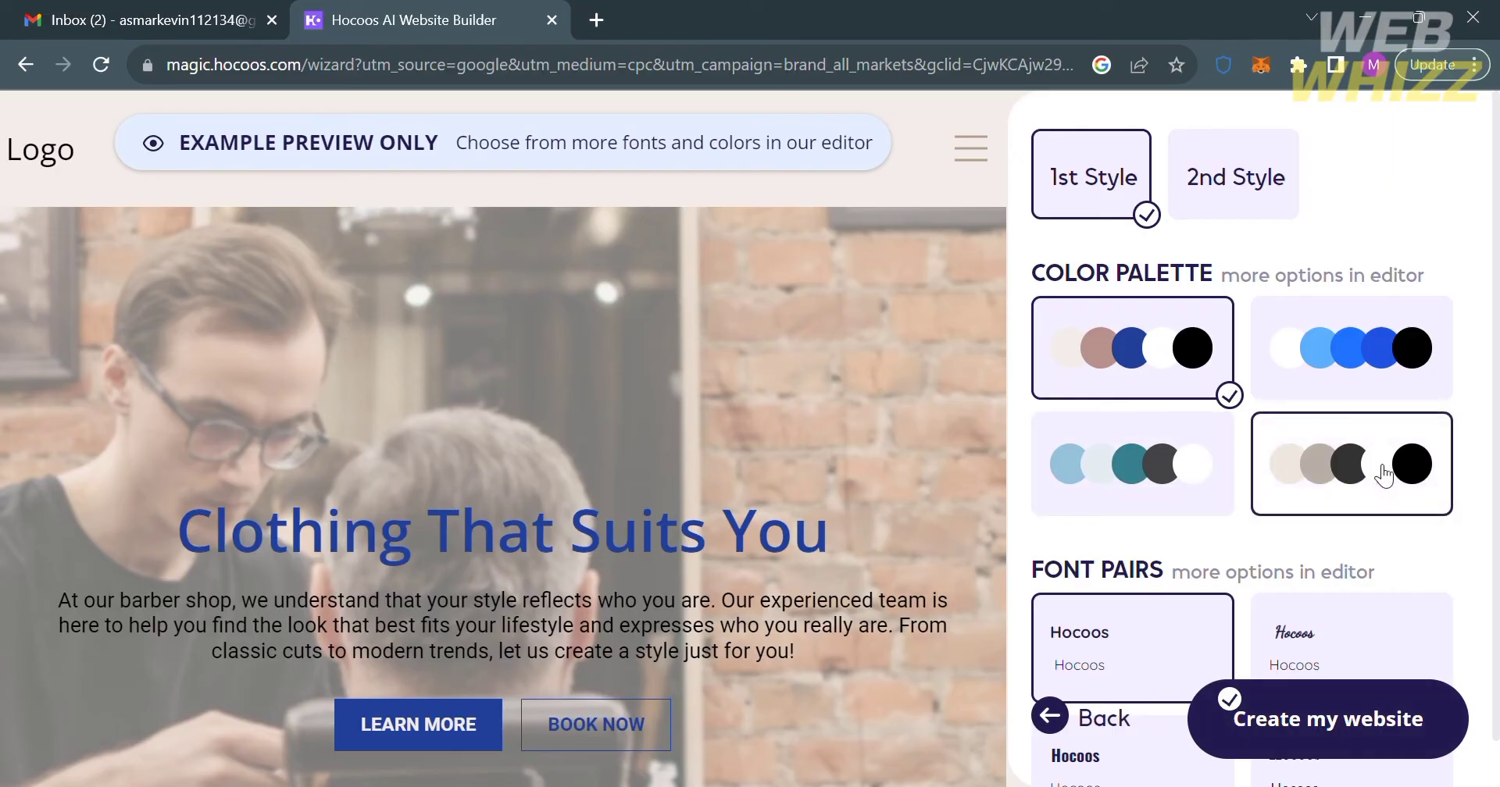
click(1383, 474)
scroll(730, 578, down, 5)
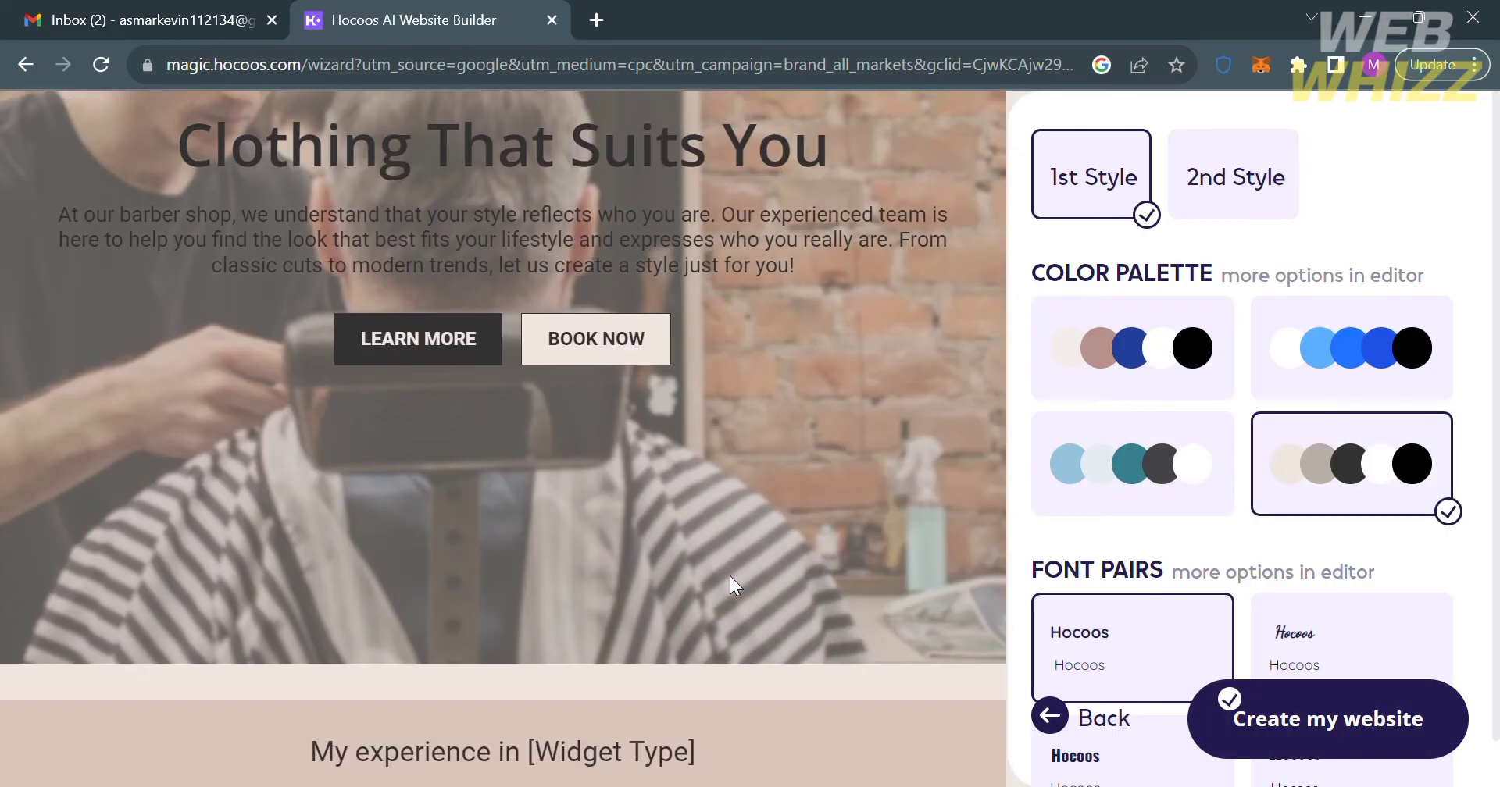
scroll(731, 578, up, 5)
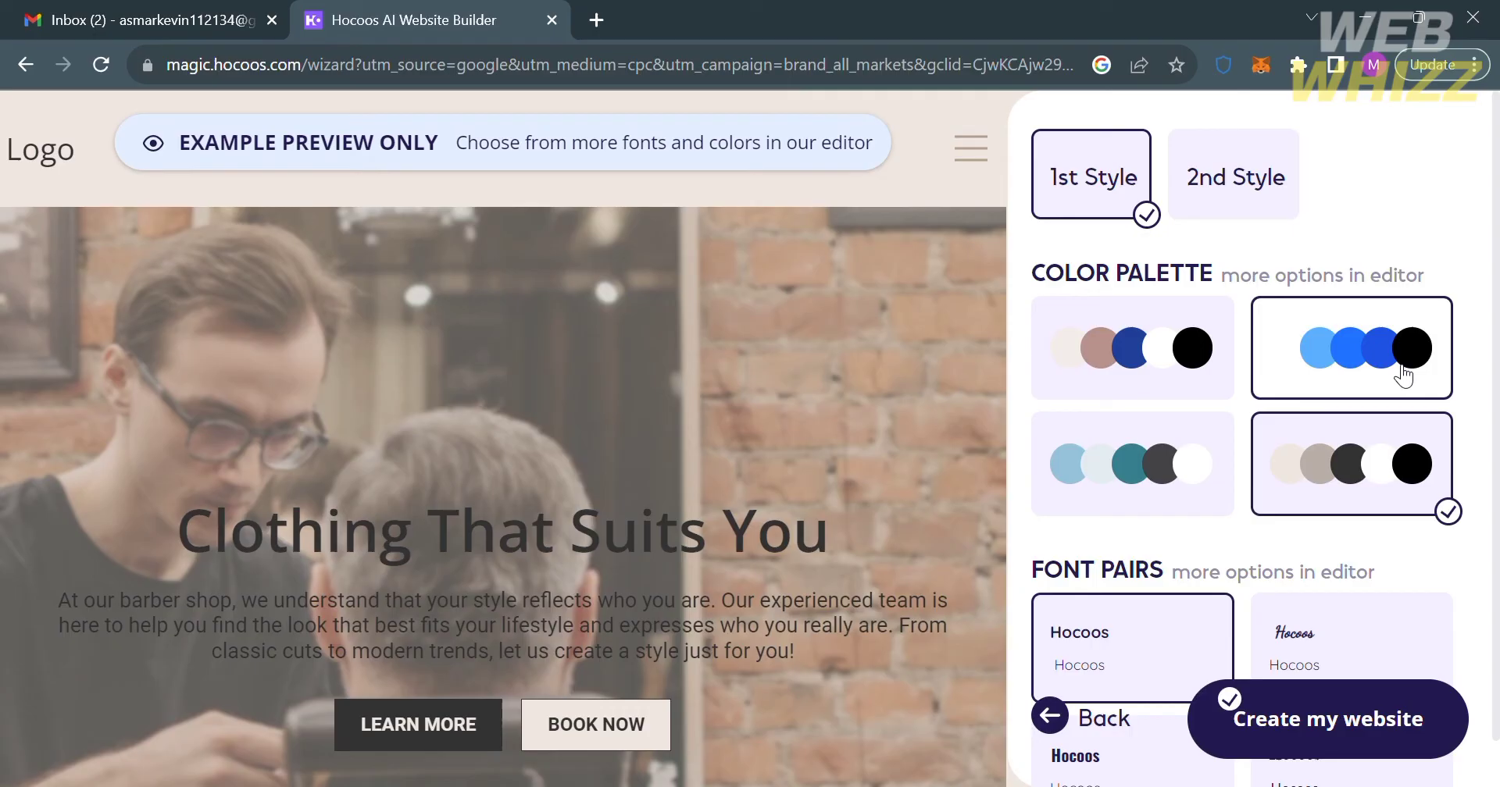
click(1328, 719)
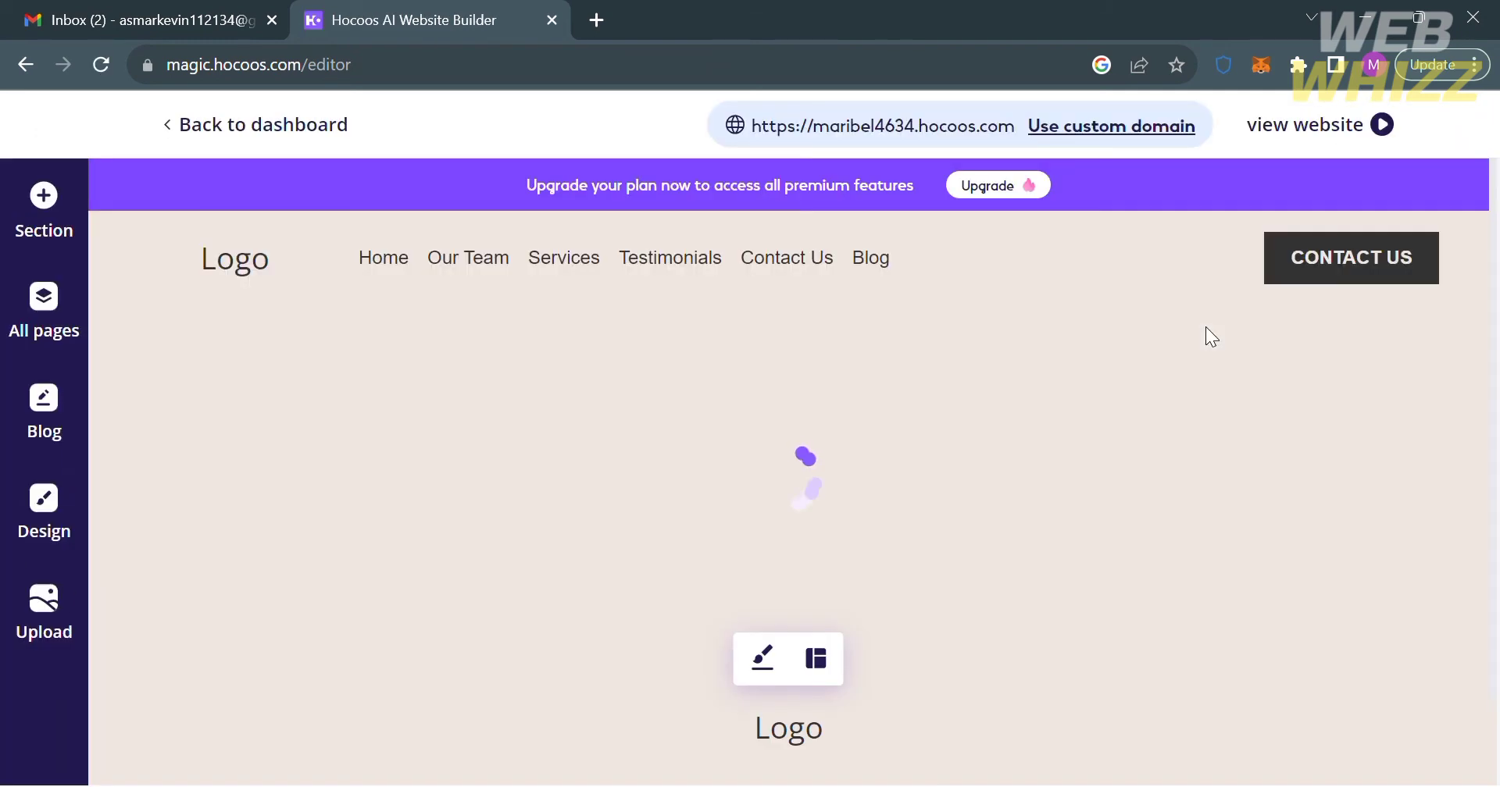
Step: Insert MARK'S HAIRSTYLE at the start of the hero title and dismiss the chat popup
scroll(1047, 607, down, 3)
scroll(1047, 606, up, 2)
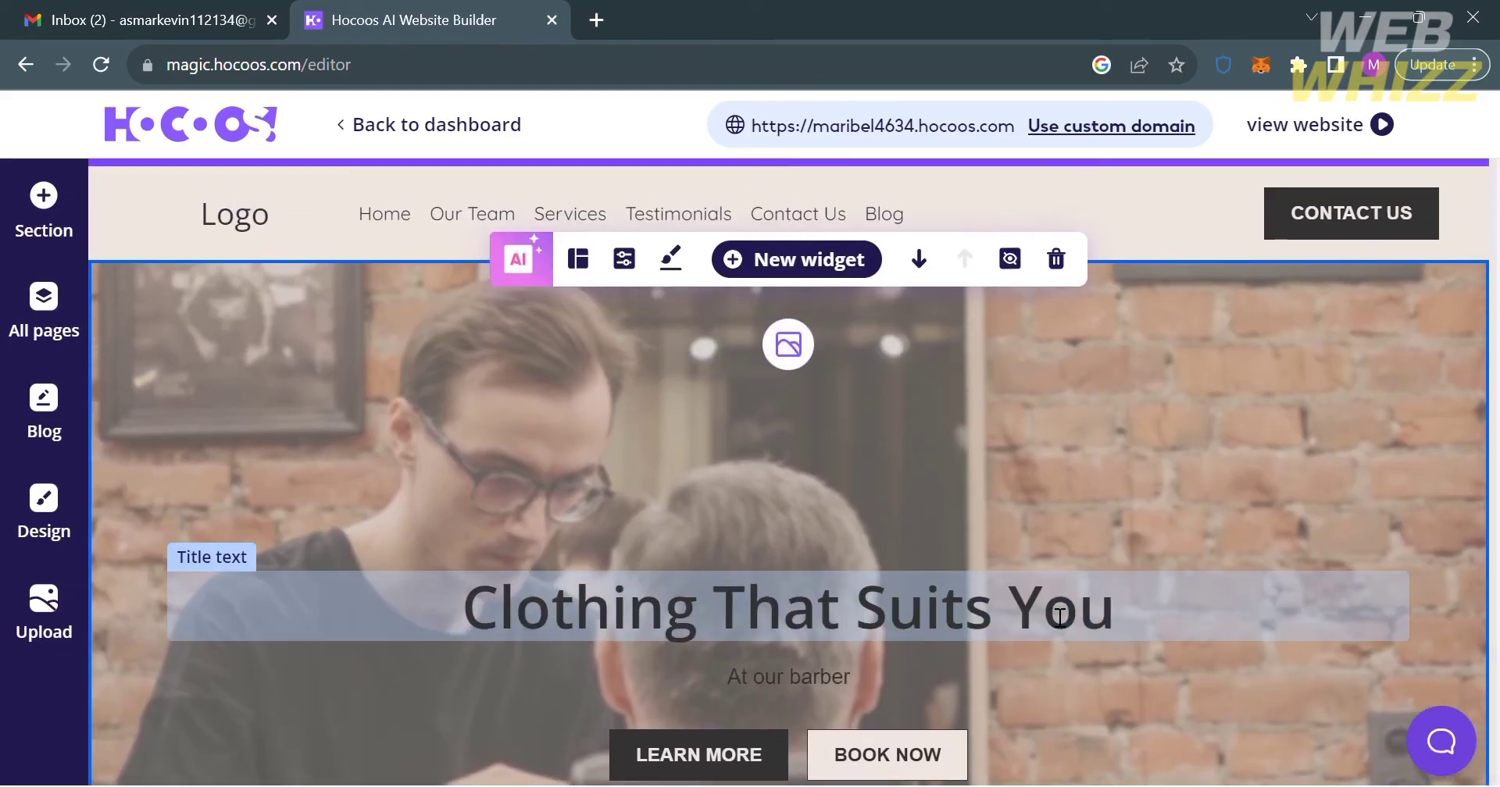
scroll(1047, 606, down, 5)
scroll(1046, 606, down, 3)
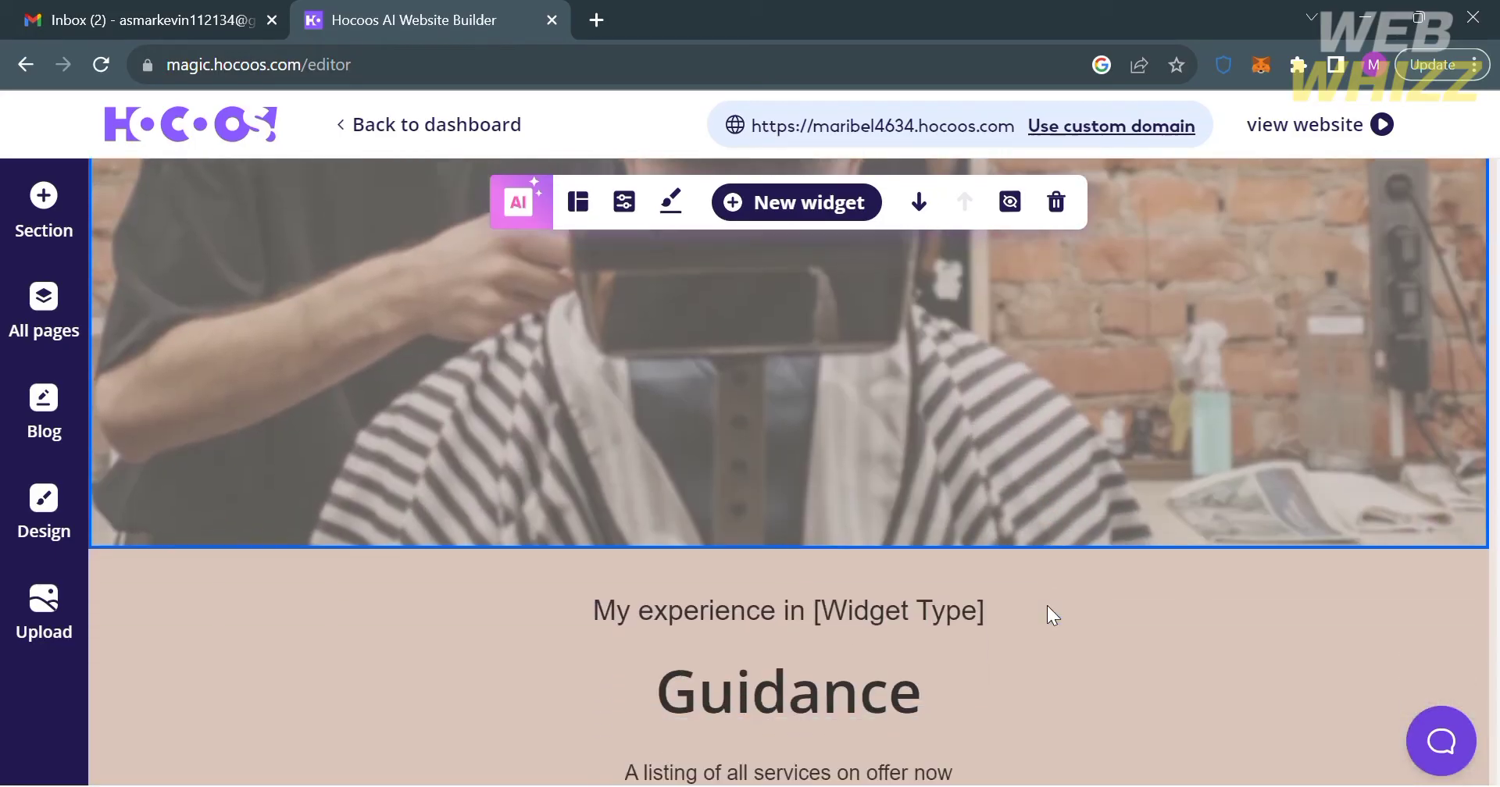
scroll(1046, 606, up, 4)
scroll(1046, 606, up, 4)
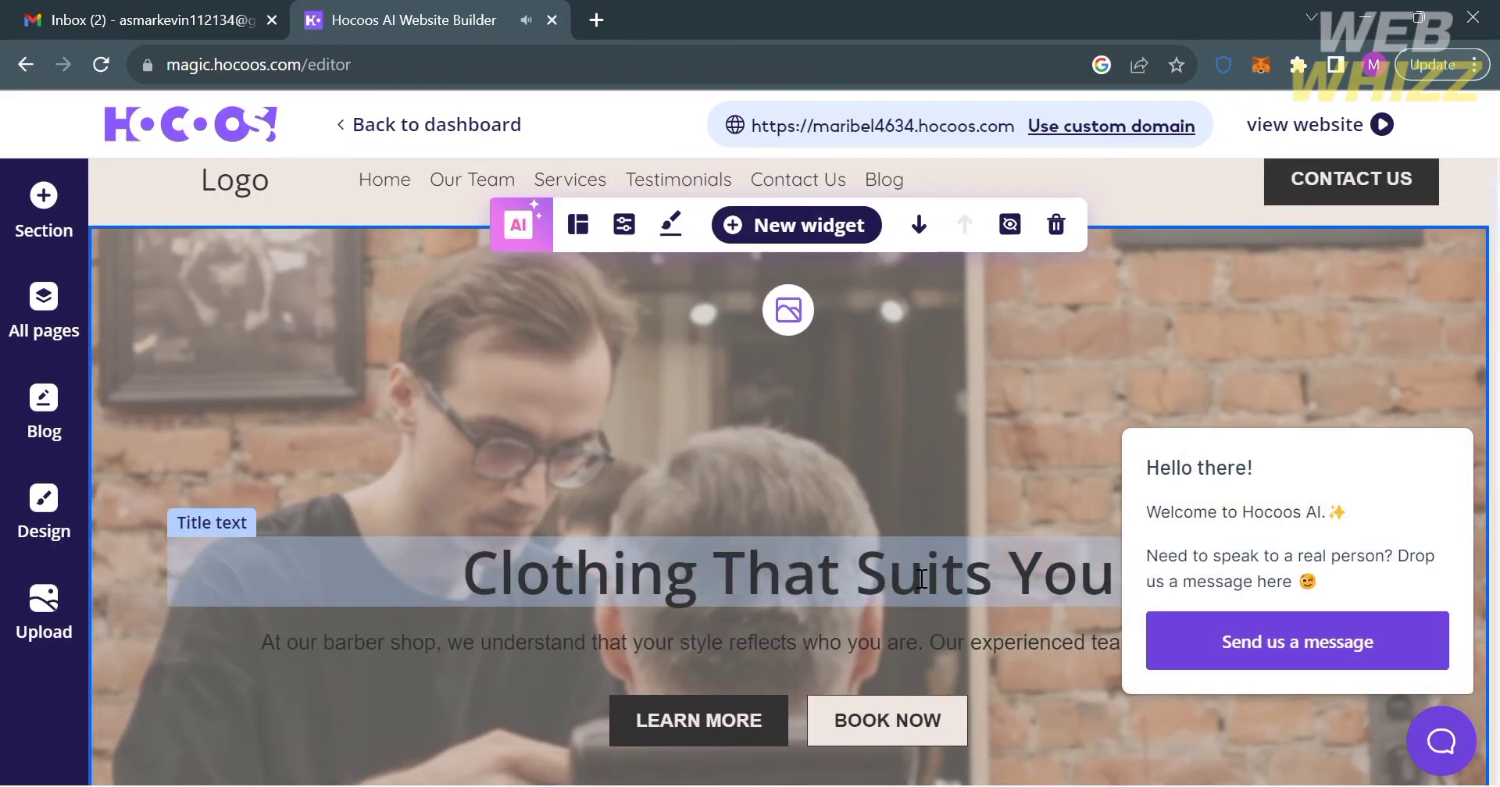
click(922, 578)
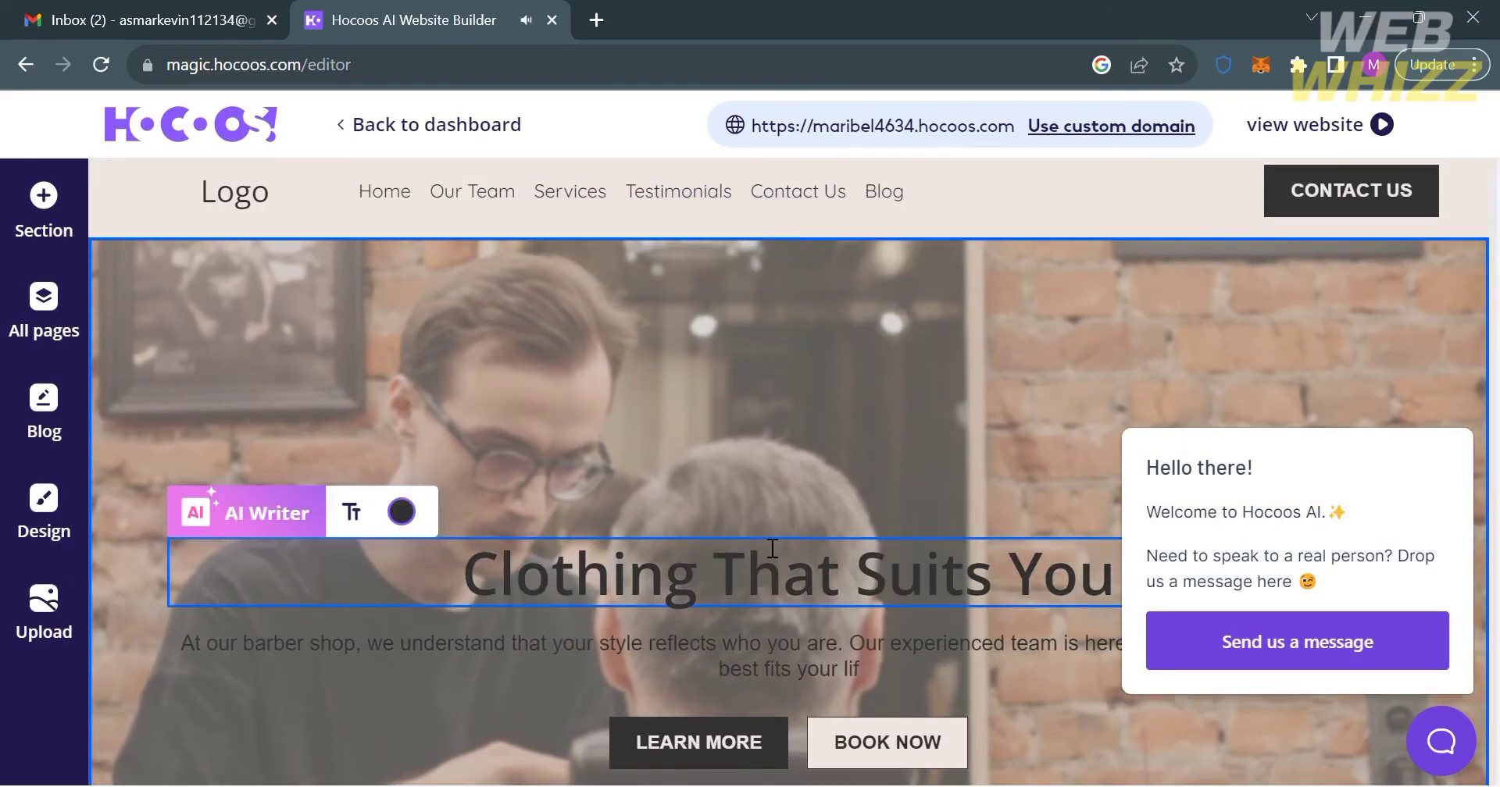
click(485, 574)
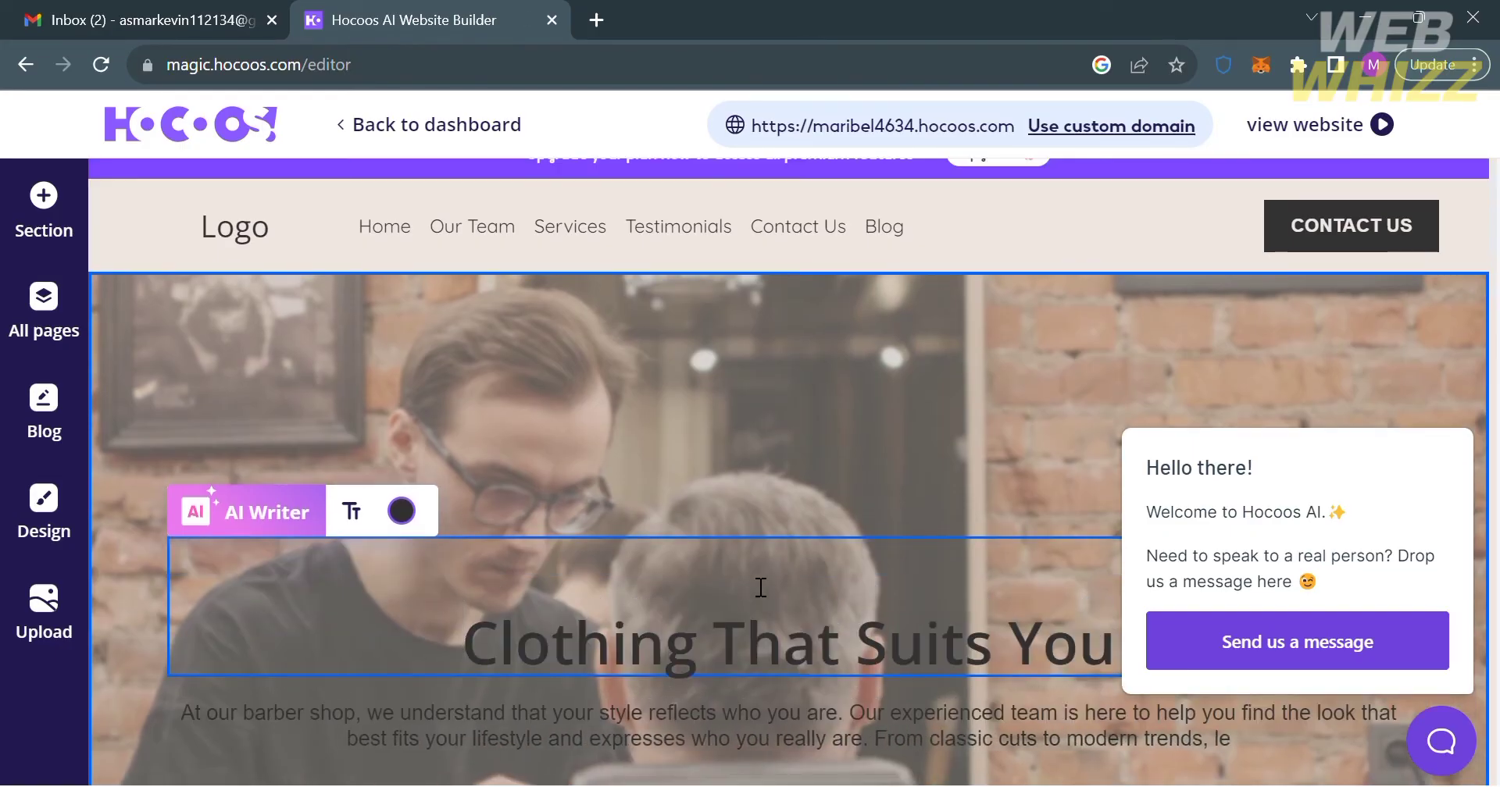
text(MARK')
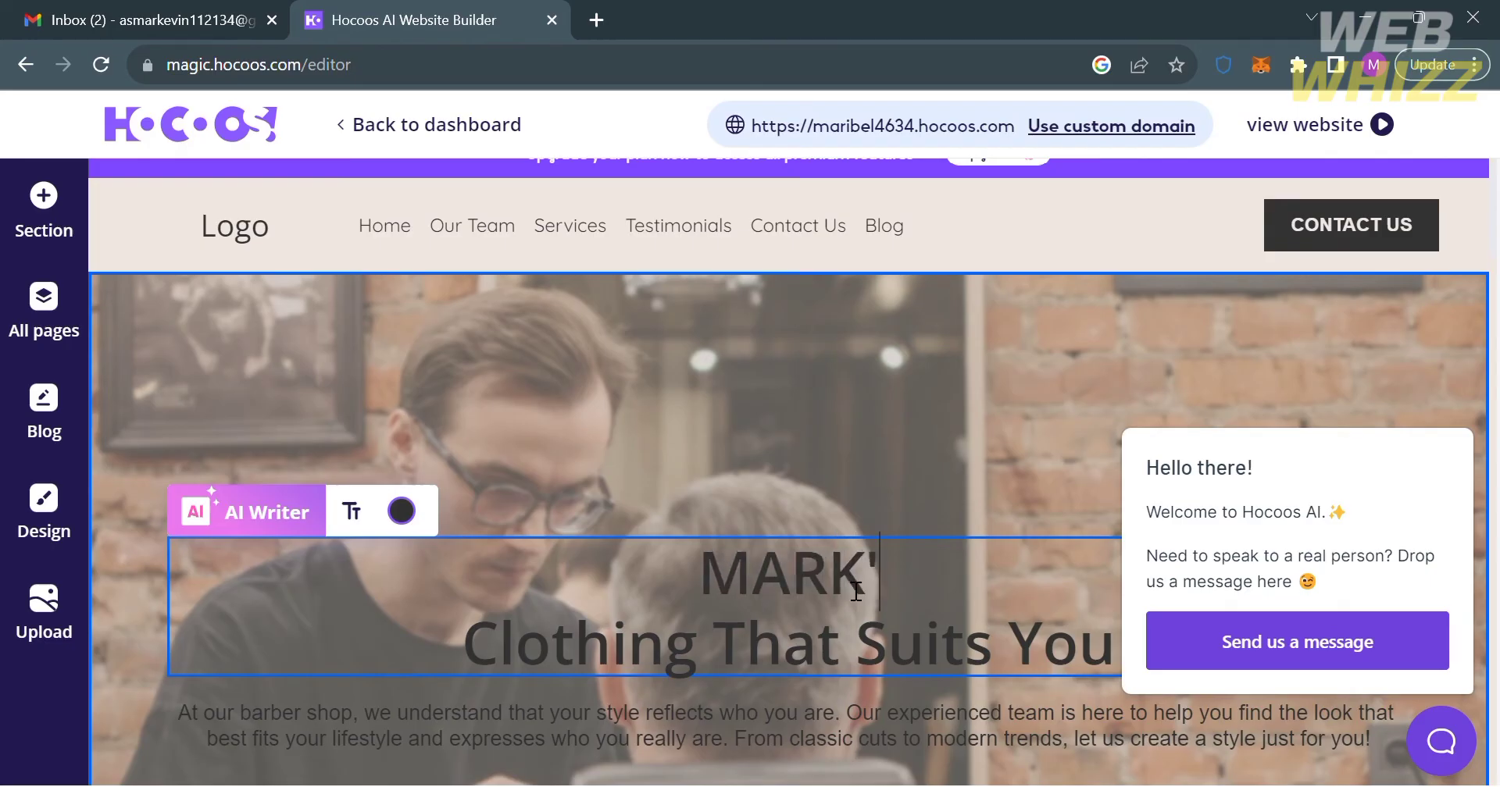
text(S HAI)
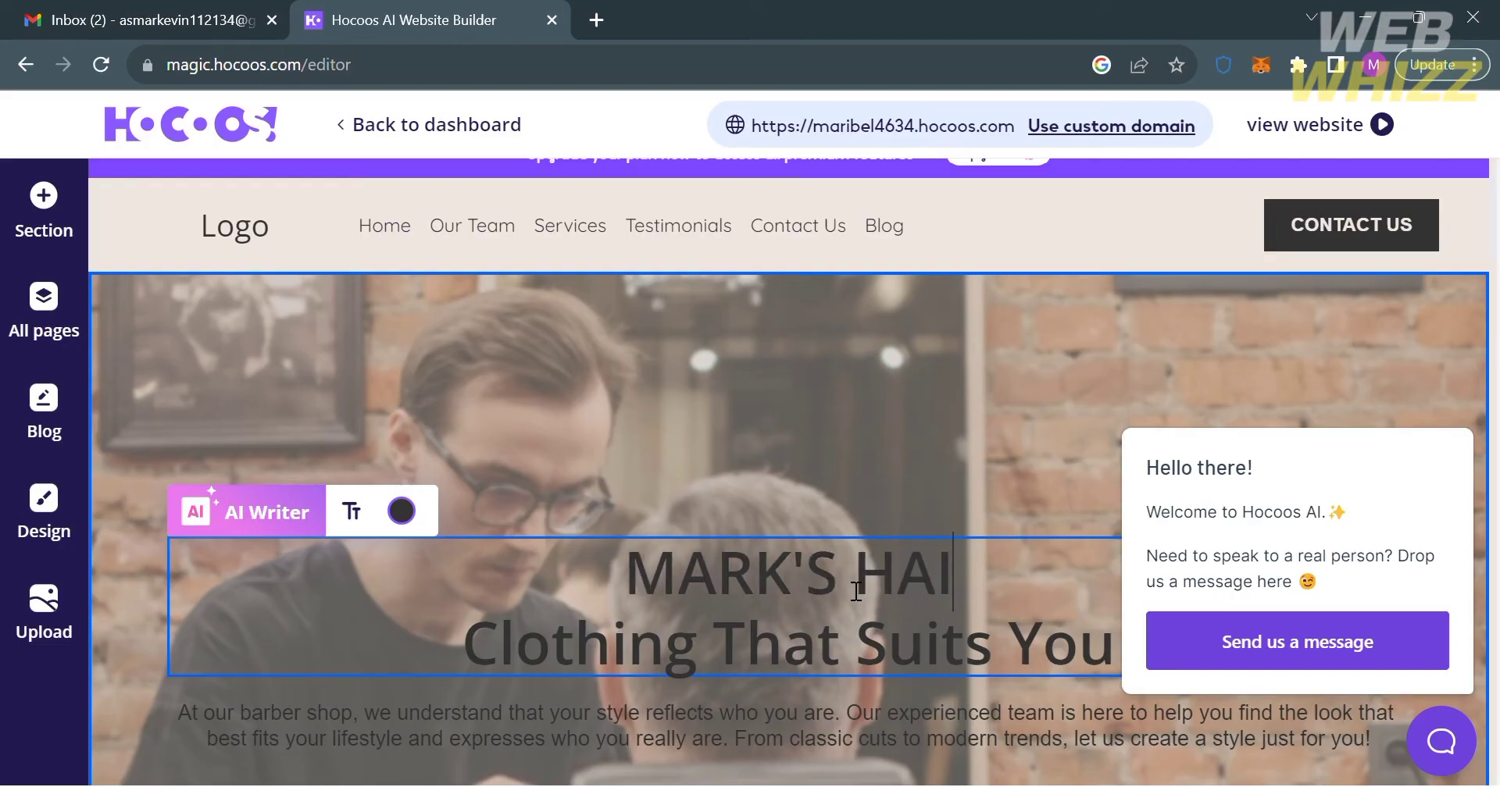
text(RSTYLE)
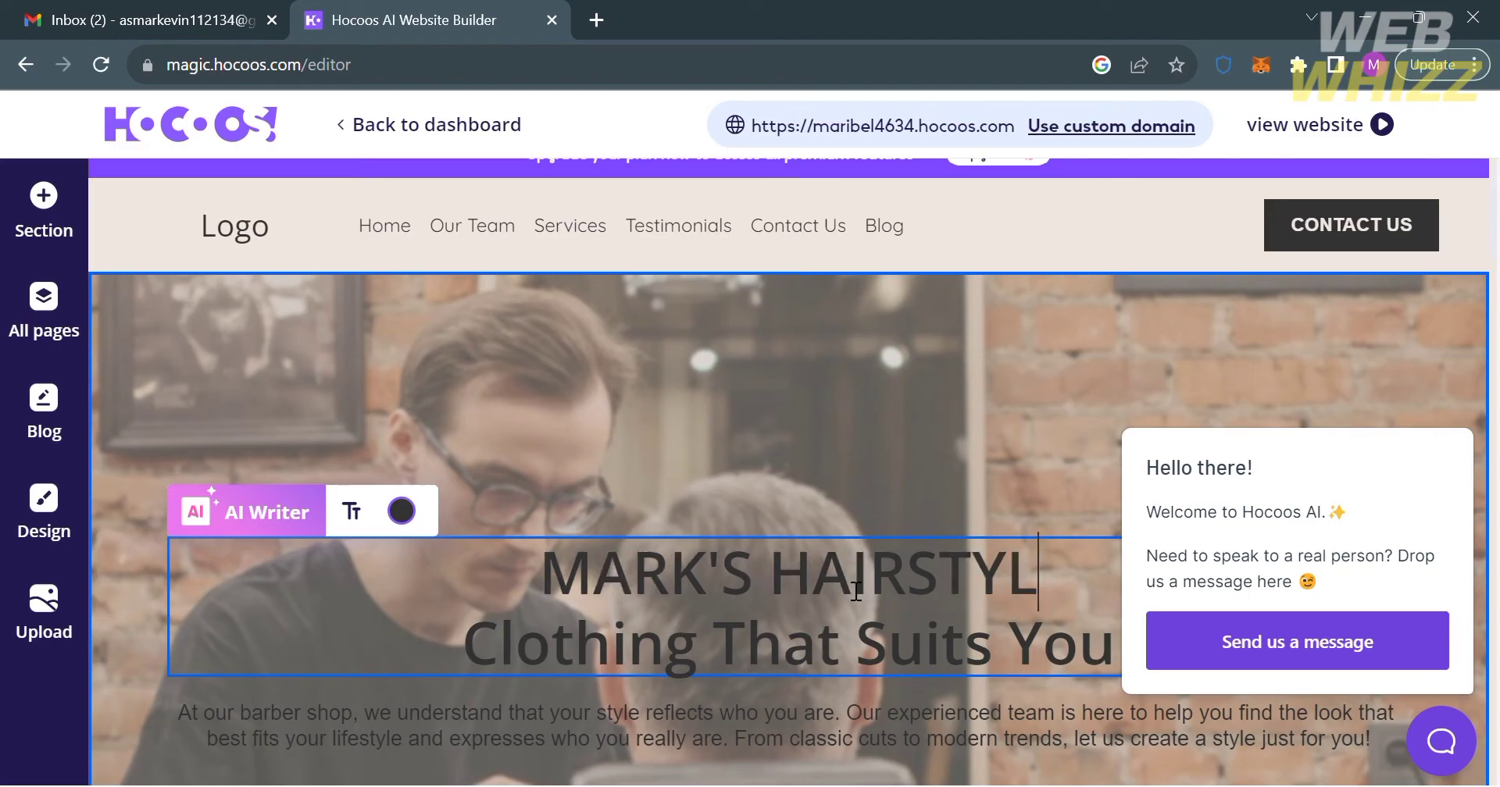
click(1099, 415)
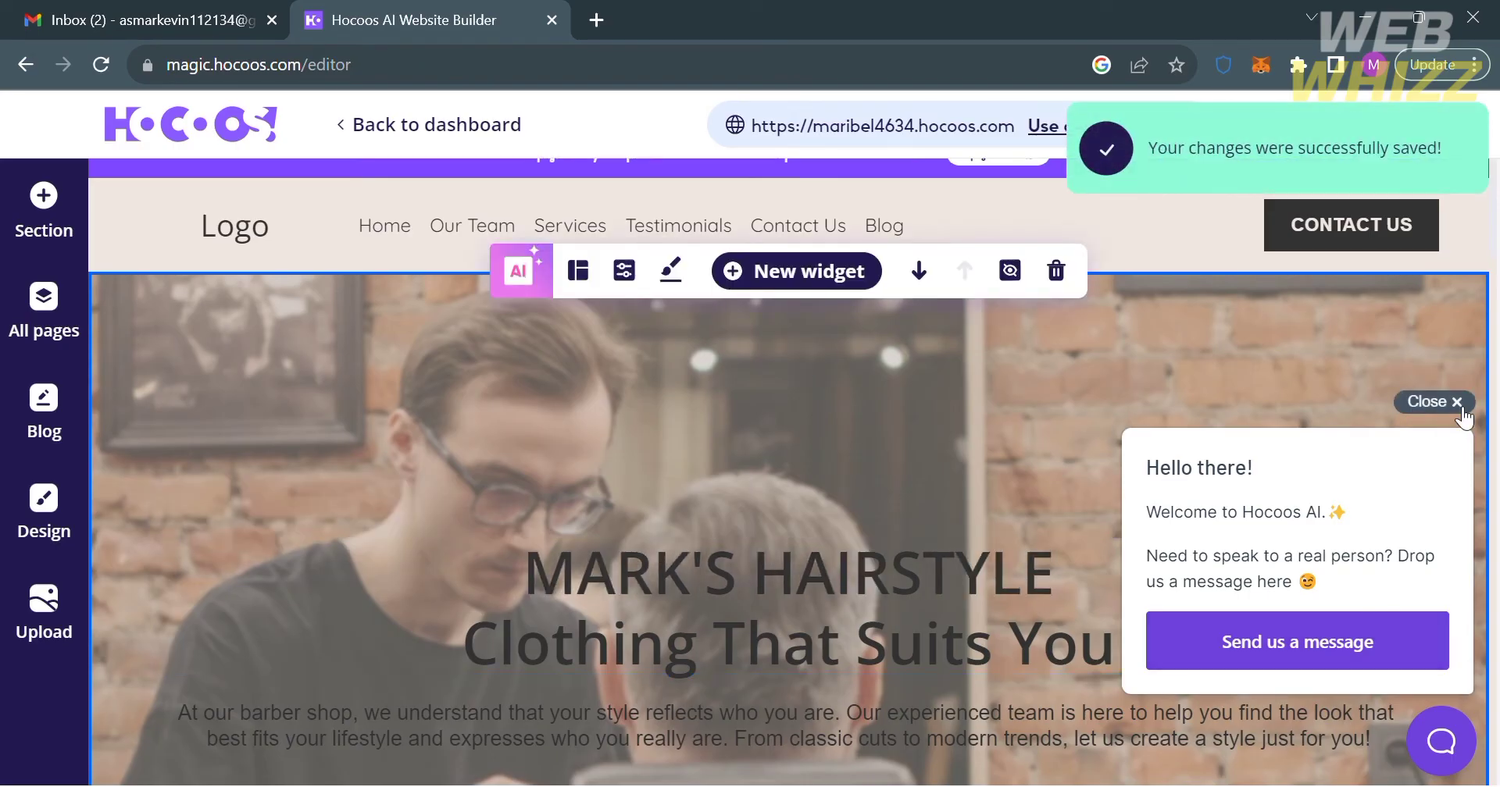
click(1454, 403)
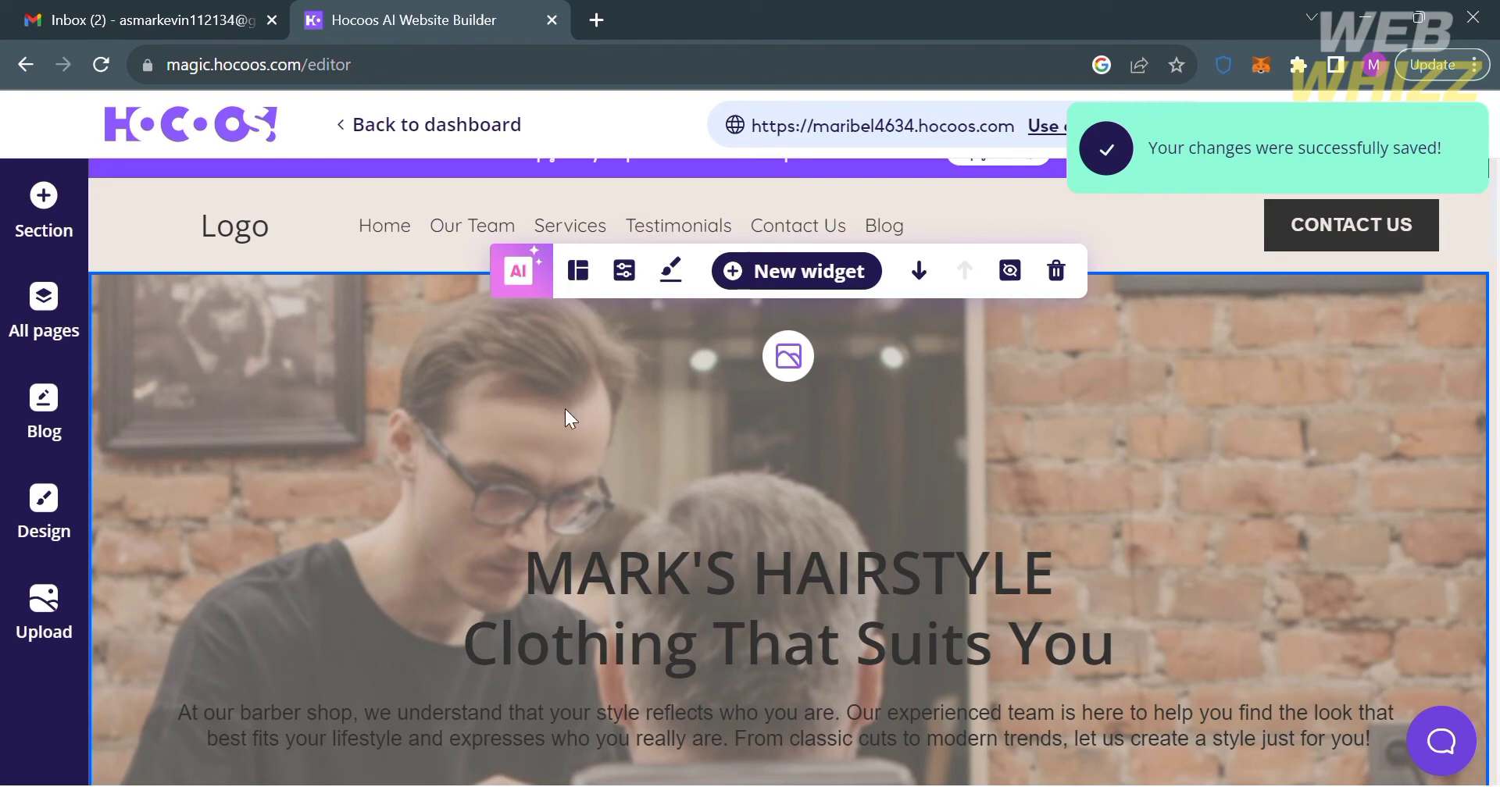
scroll(561, 433, down, 4)
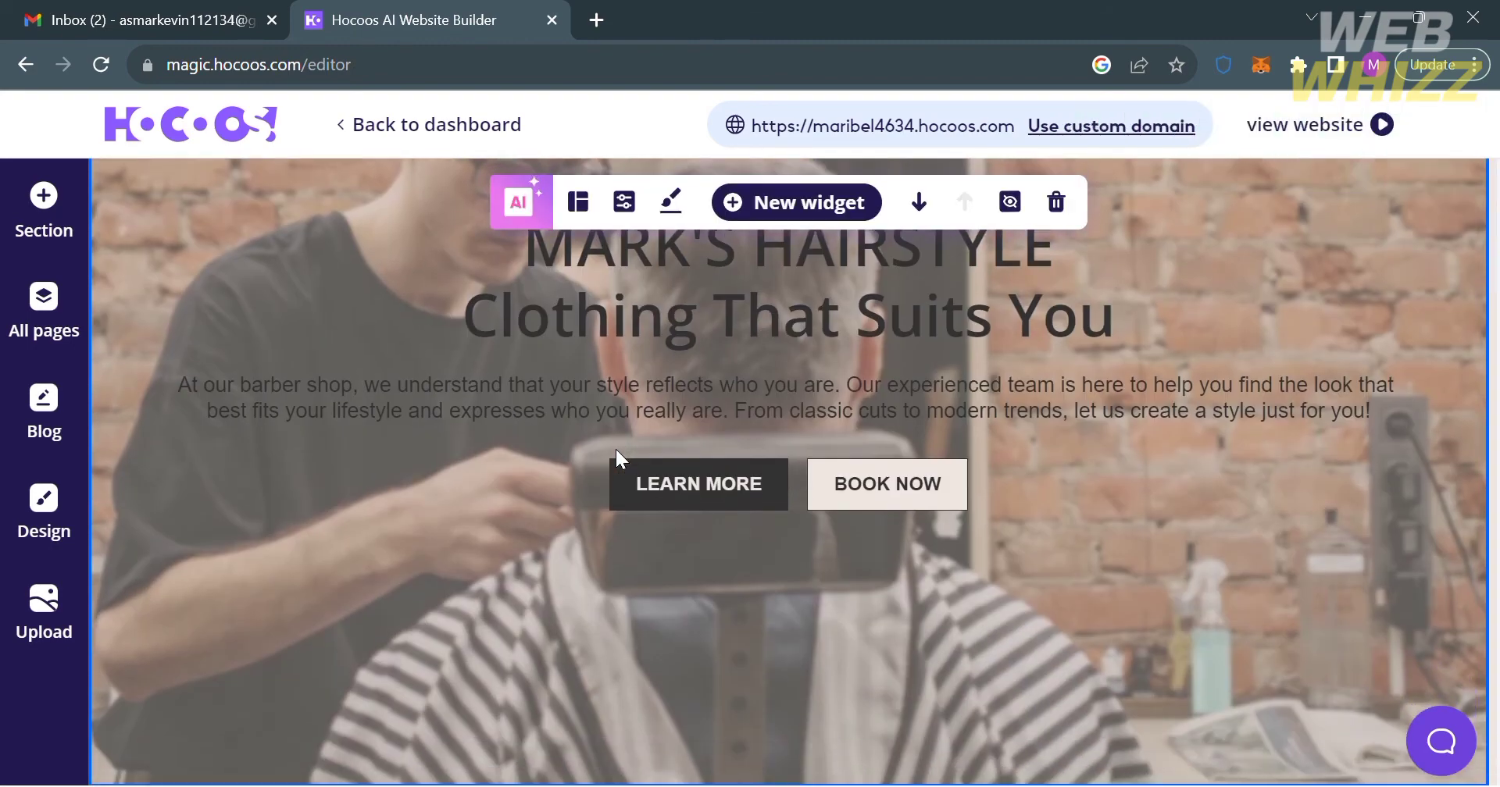
Step: Make the hero description paragraph bold and white, then select the hero background image
click(574, 427)
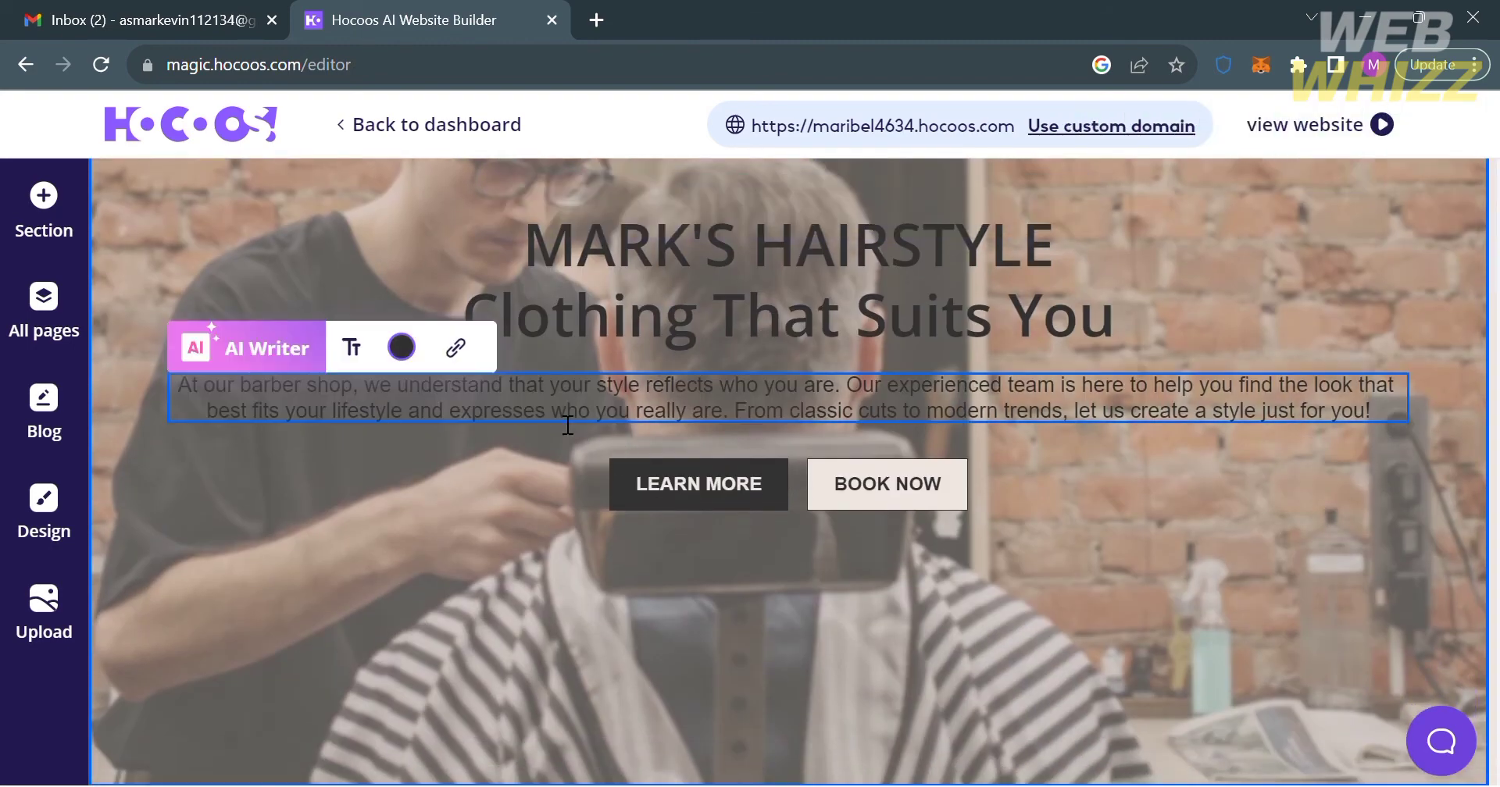
click(352, 349)
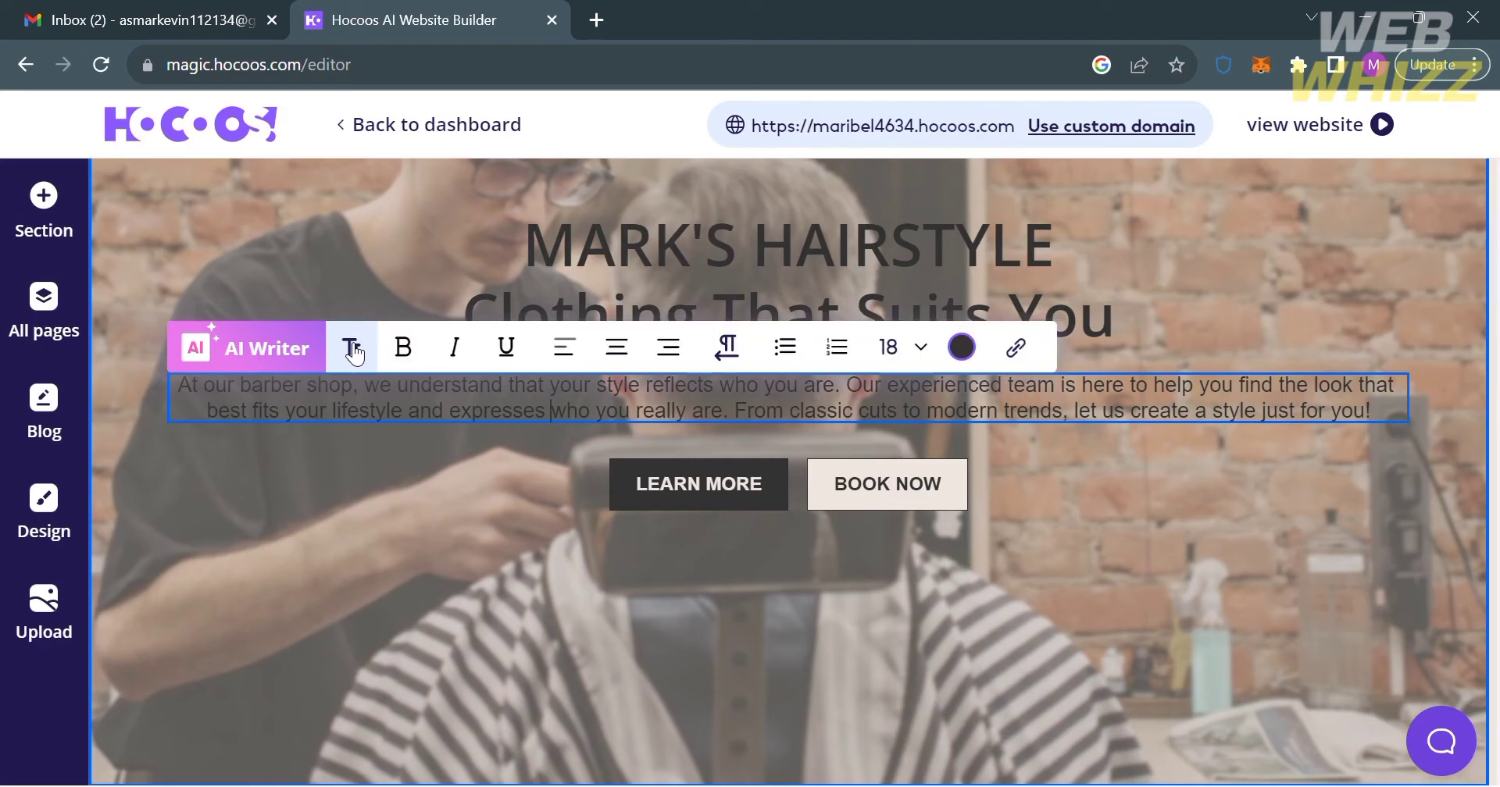
click(420, 351)
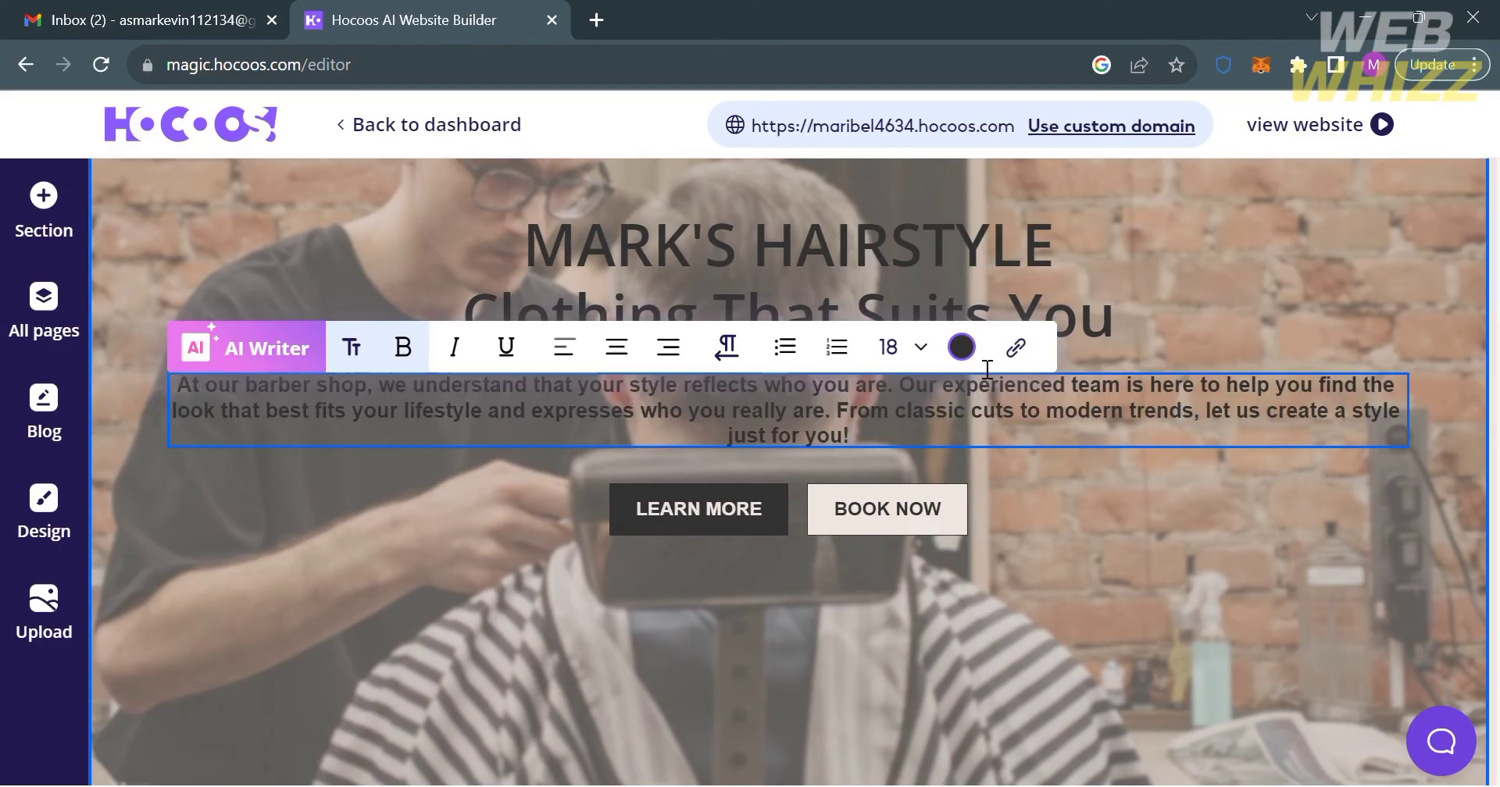
click(918, 349)
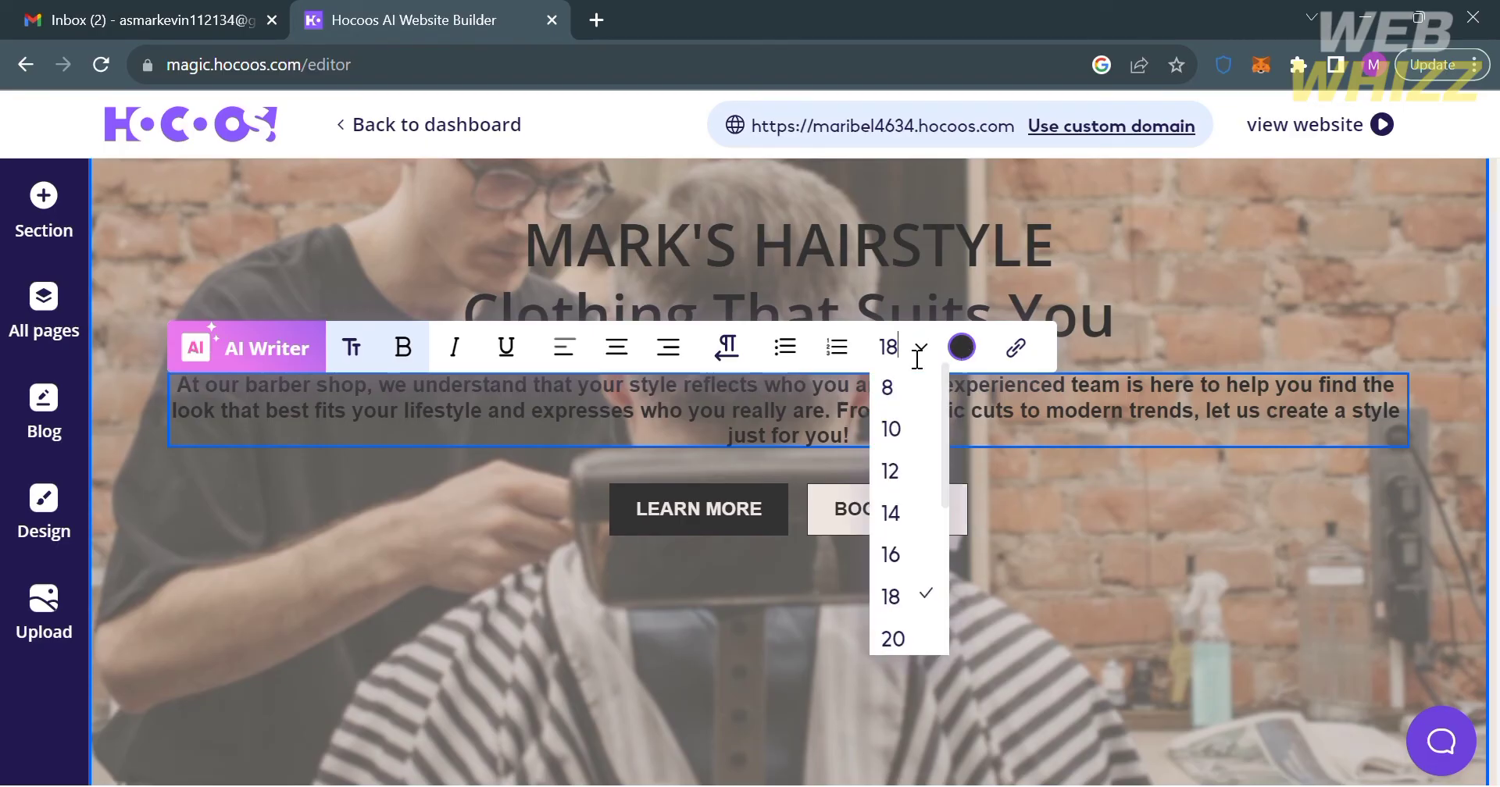
click(982, 355)
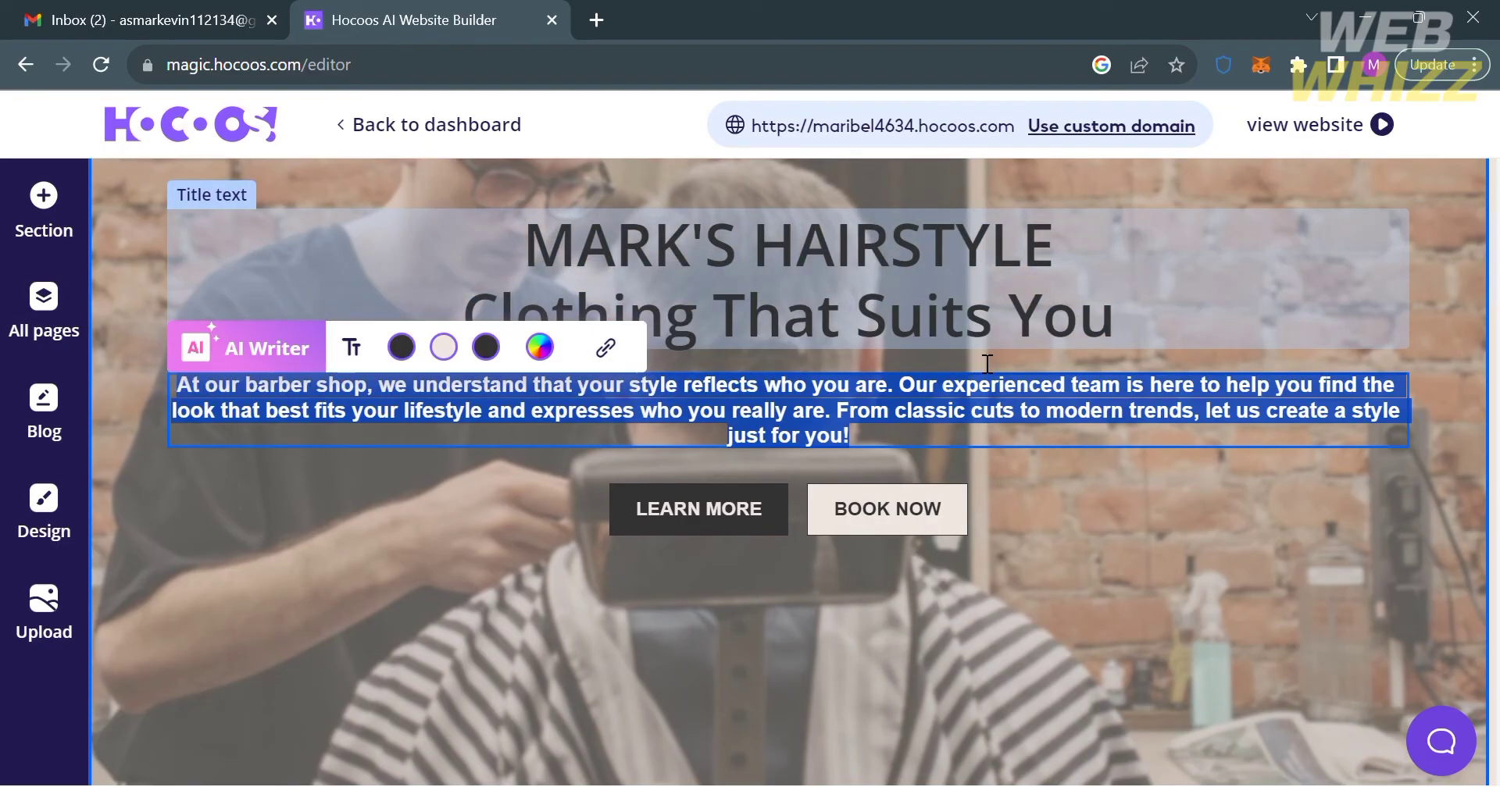
click(444, 347)
click(1273, 728)
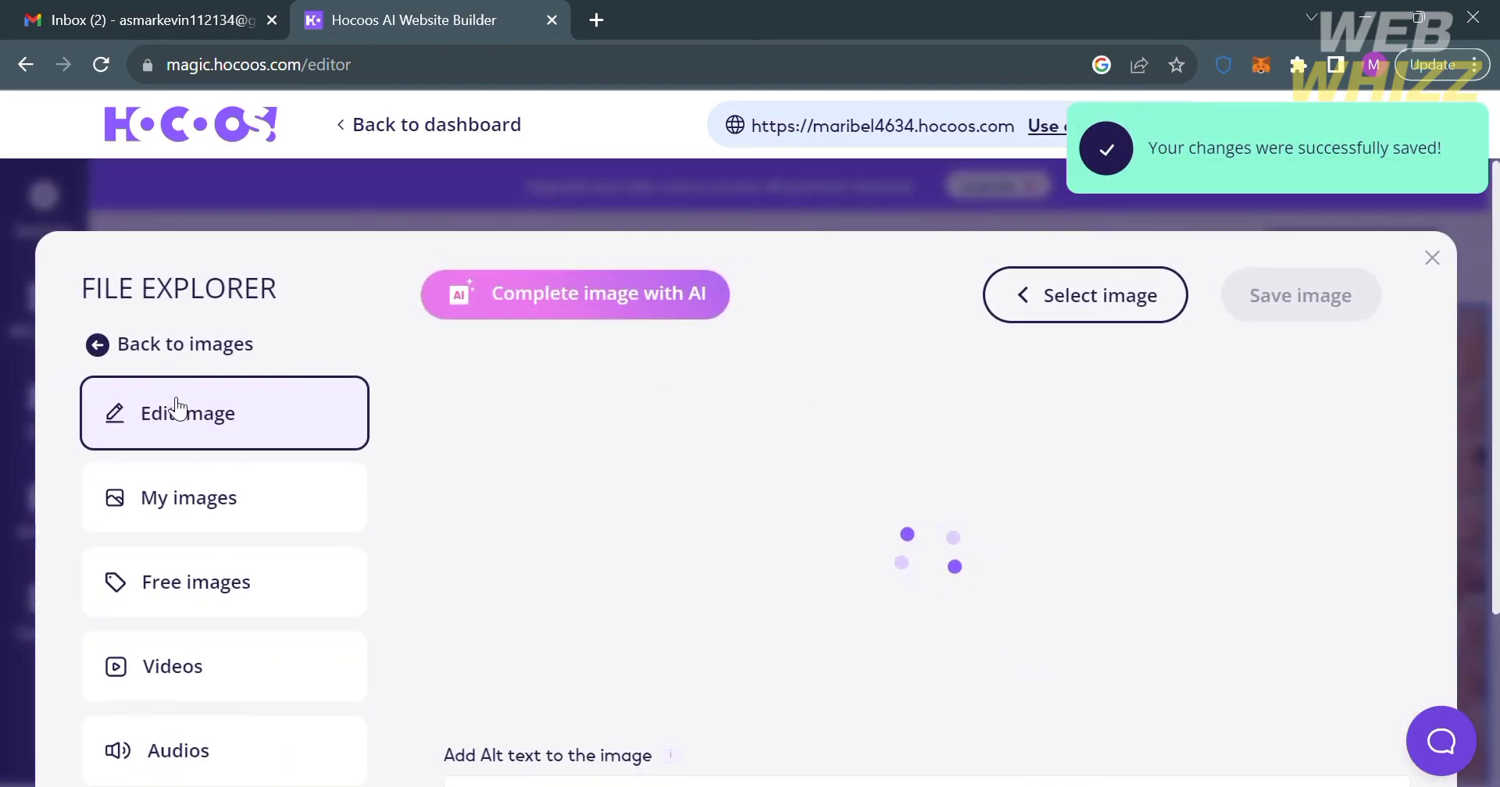
Step: Close the image File Explorer, leaving the hero background unchanged
scroll(229, 516, down, 2)
scroll(229, 519, down, 2)
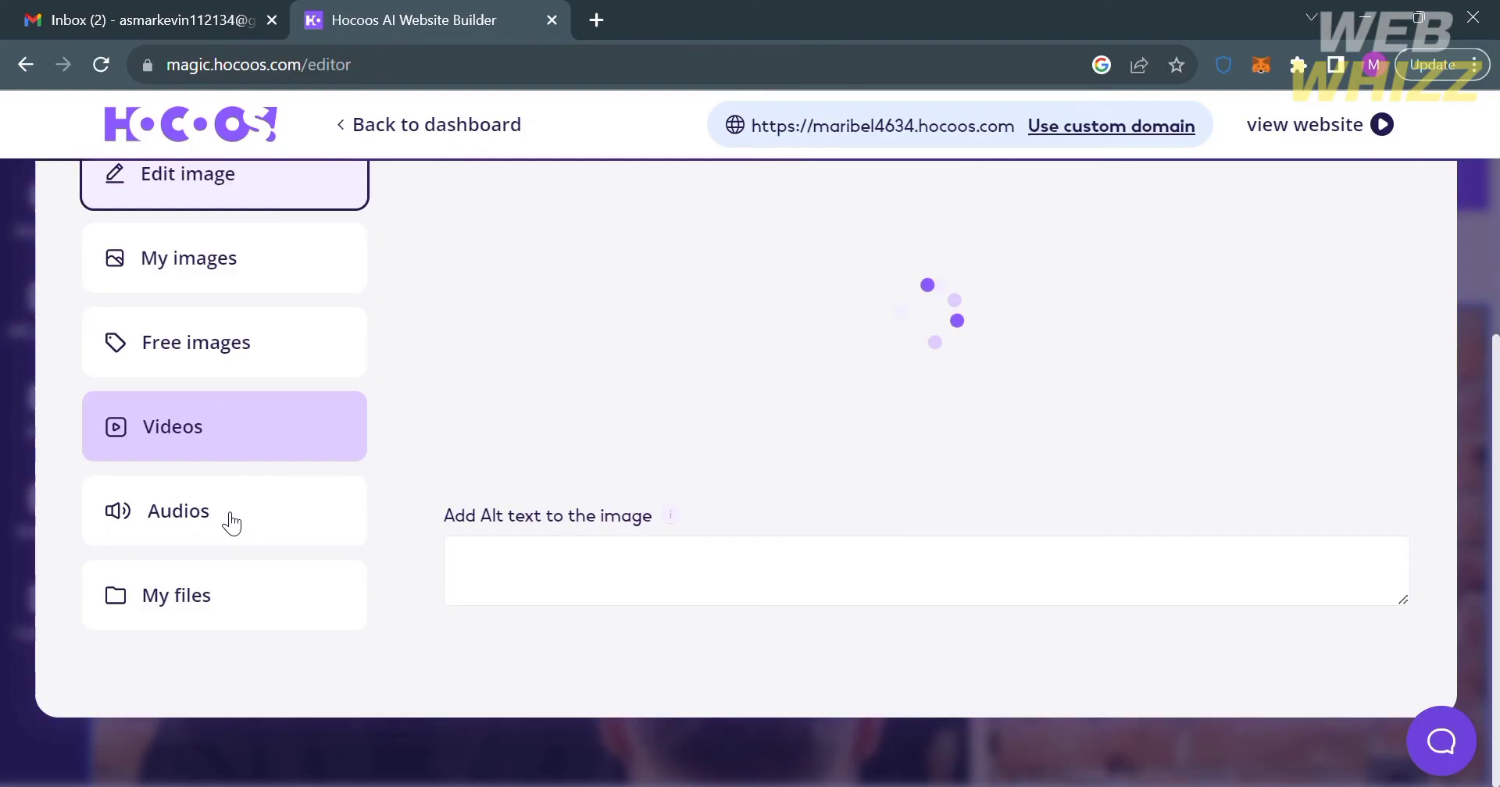
scroll(778, 525, up, 4)
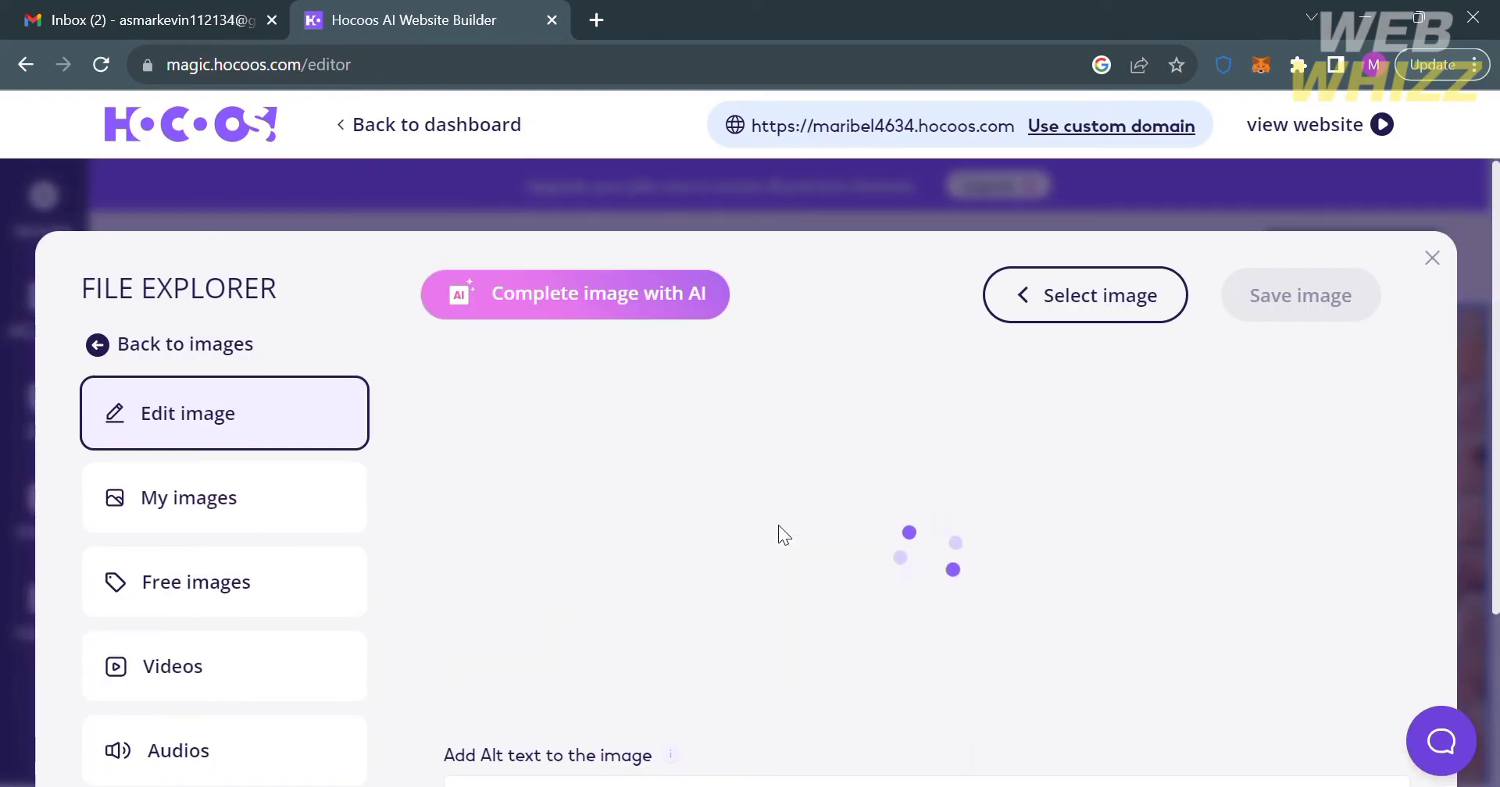
click(1433, 265)
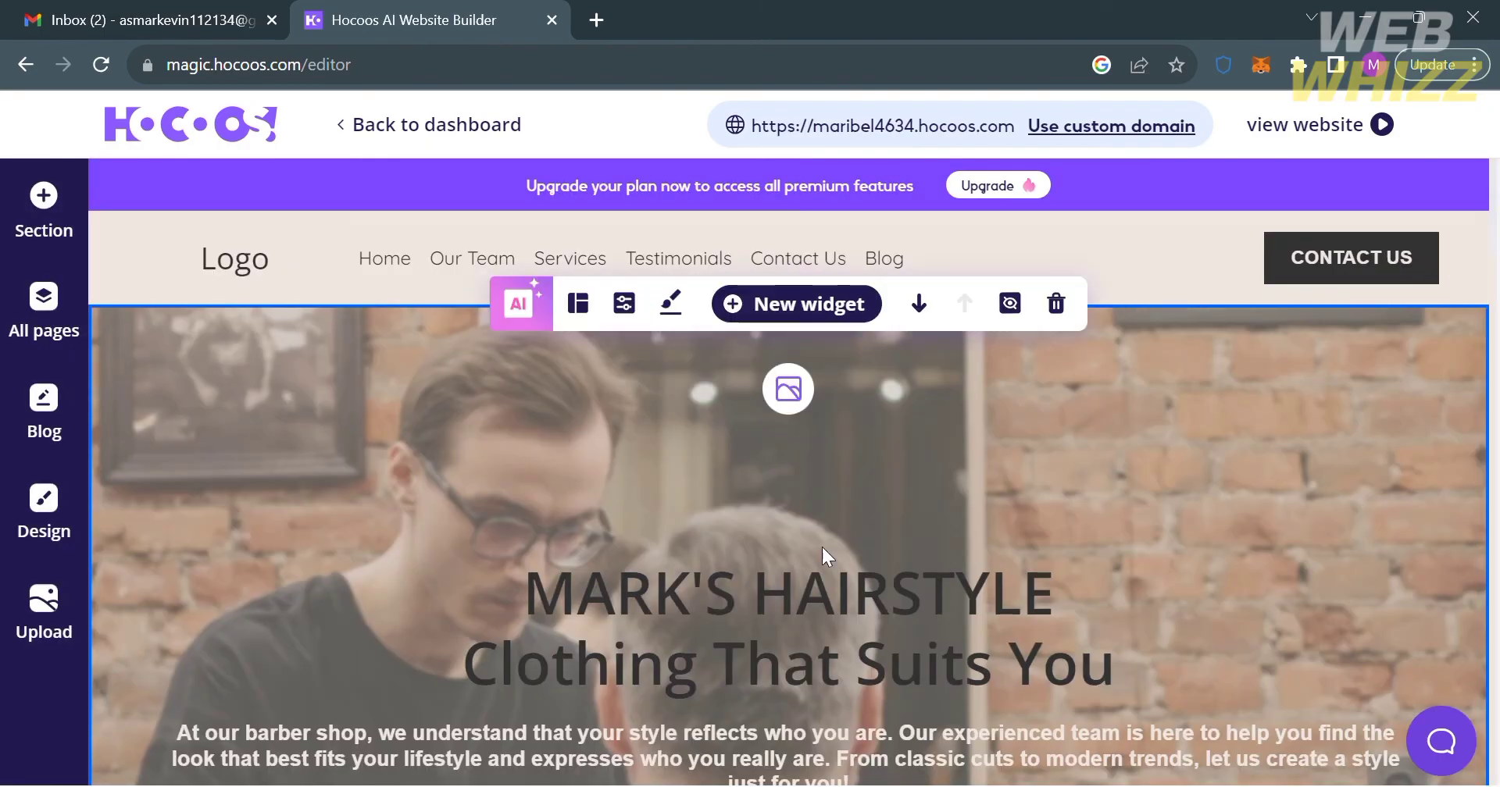
scroll(613, 700, down, 7)
scroll(613, 697, down, 6)
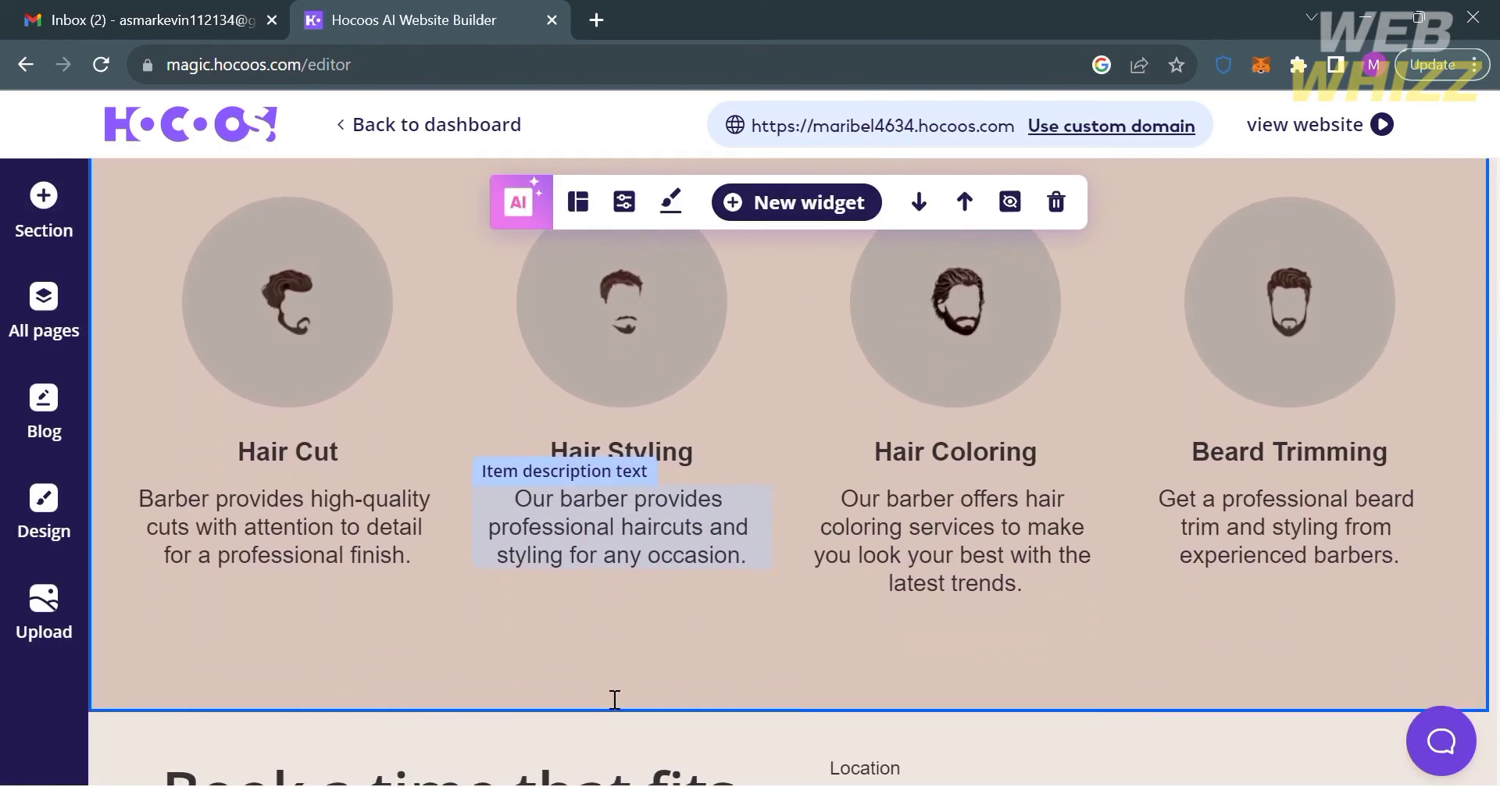
scroll(613, 697, up, 2)
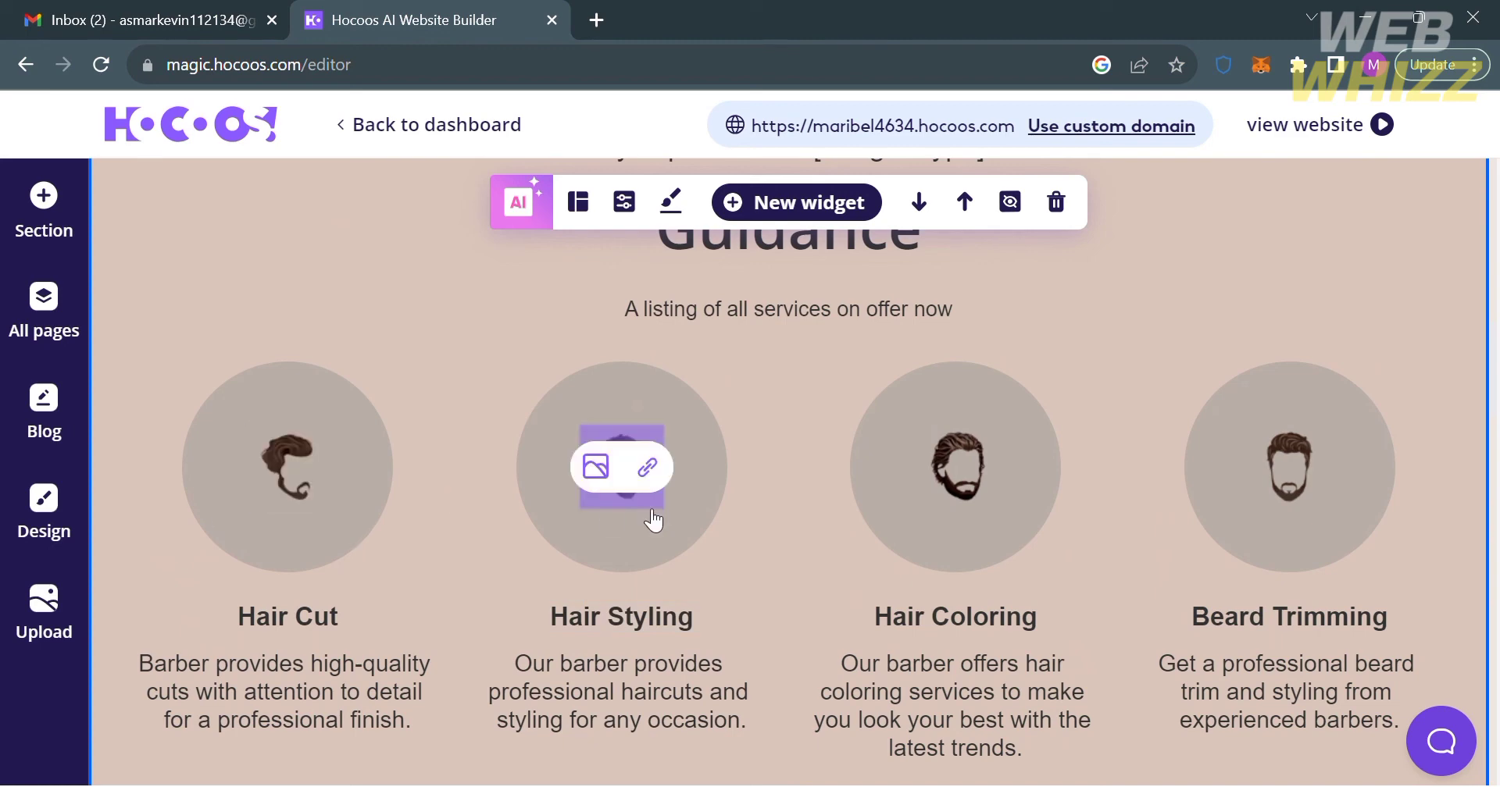
scroll(830, 660, up, 2)
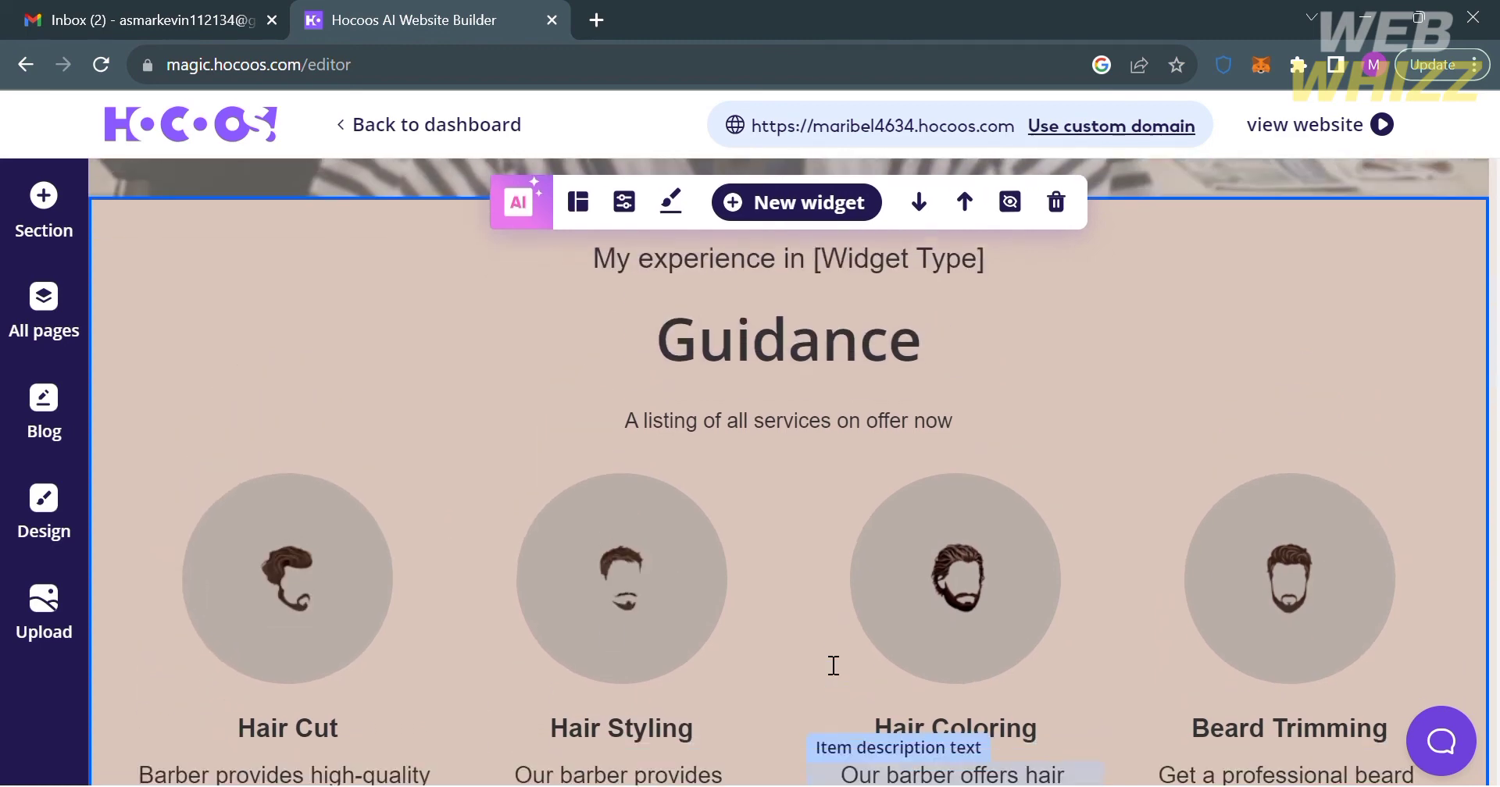
scroll(830, 703, down, 5)
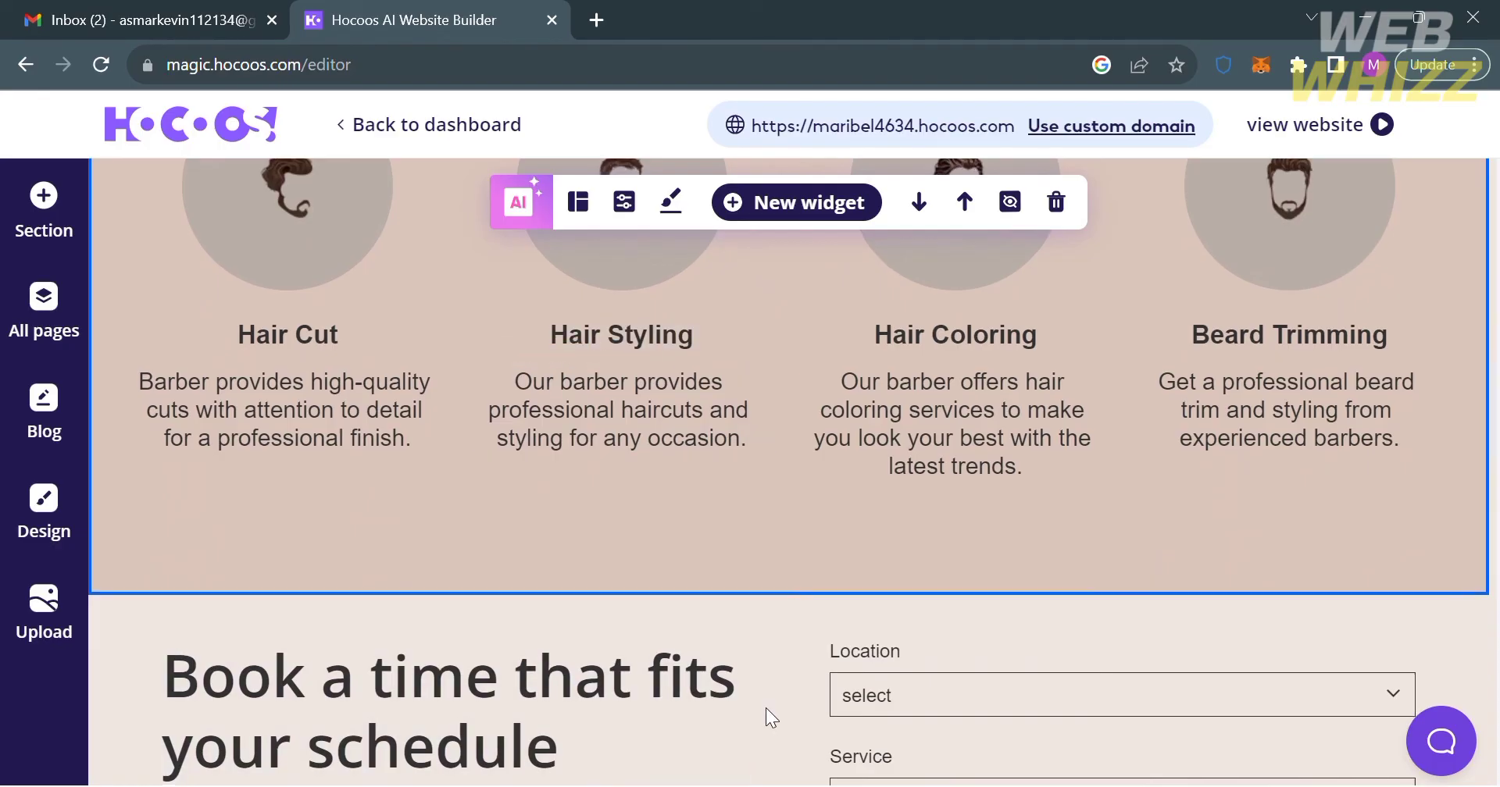
scroll(765, 708, down, 5)
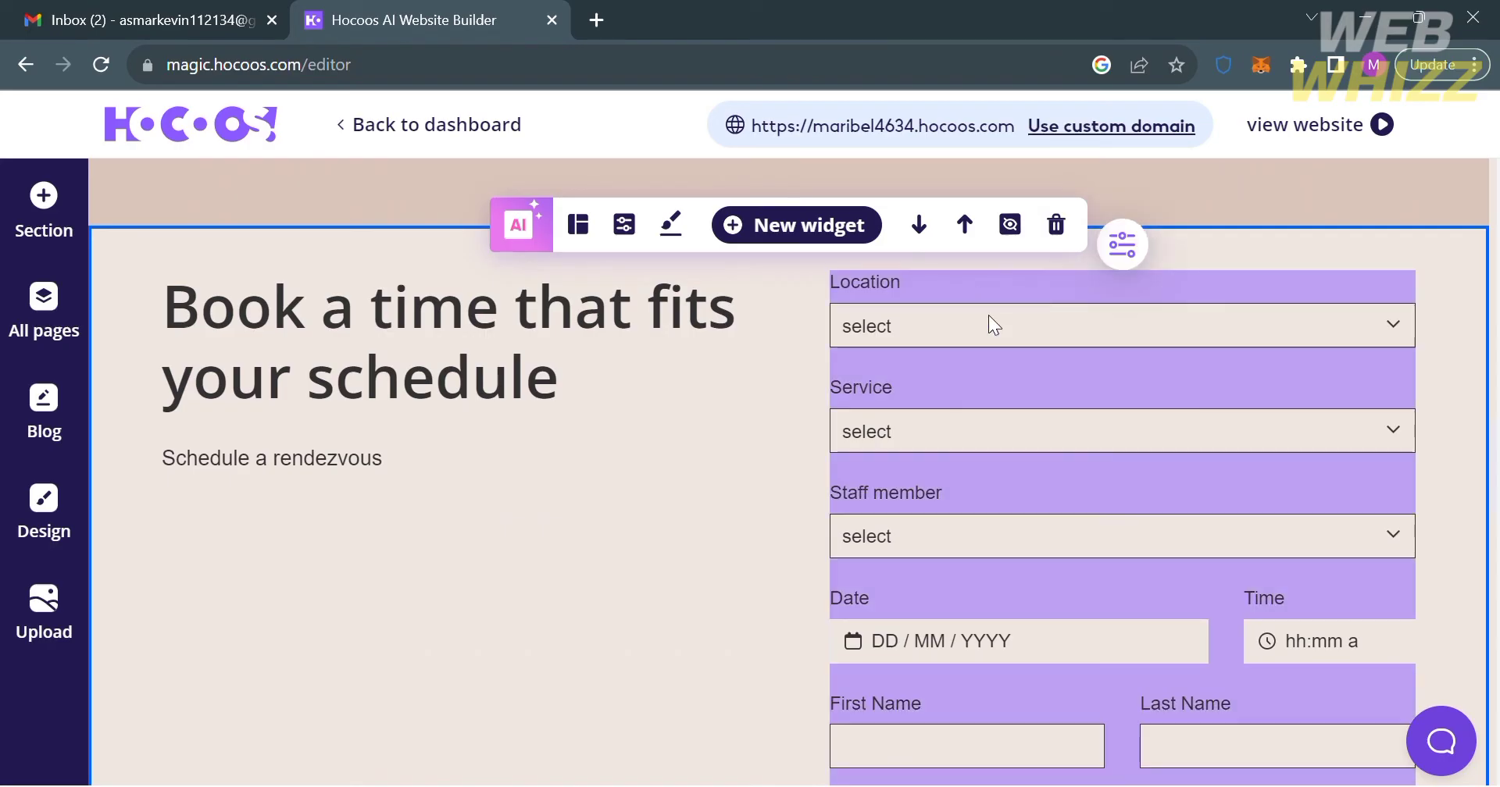
click(1123, 246)
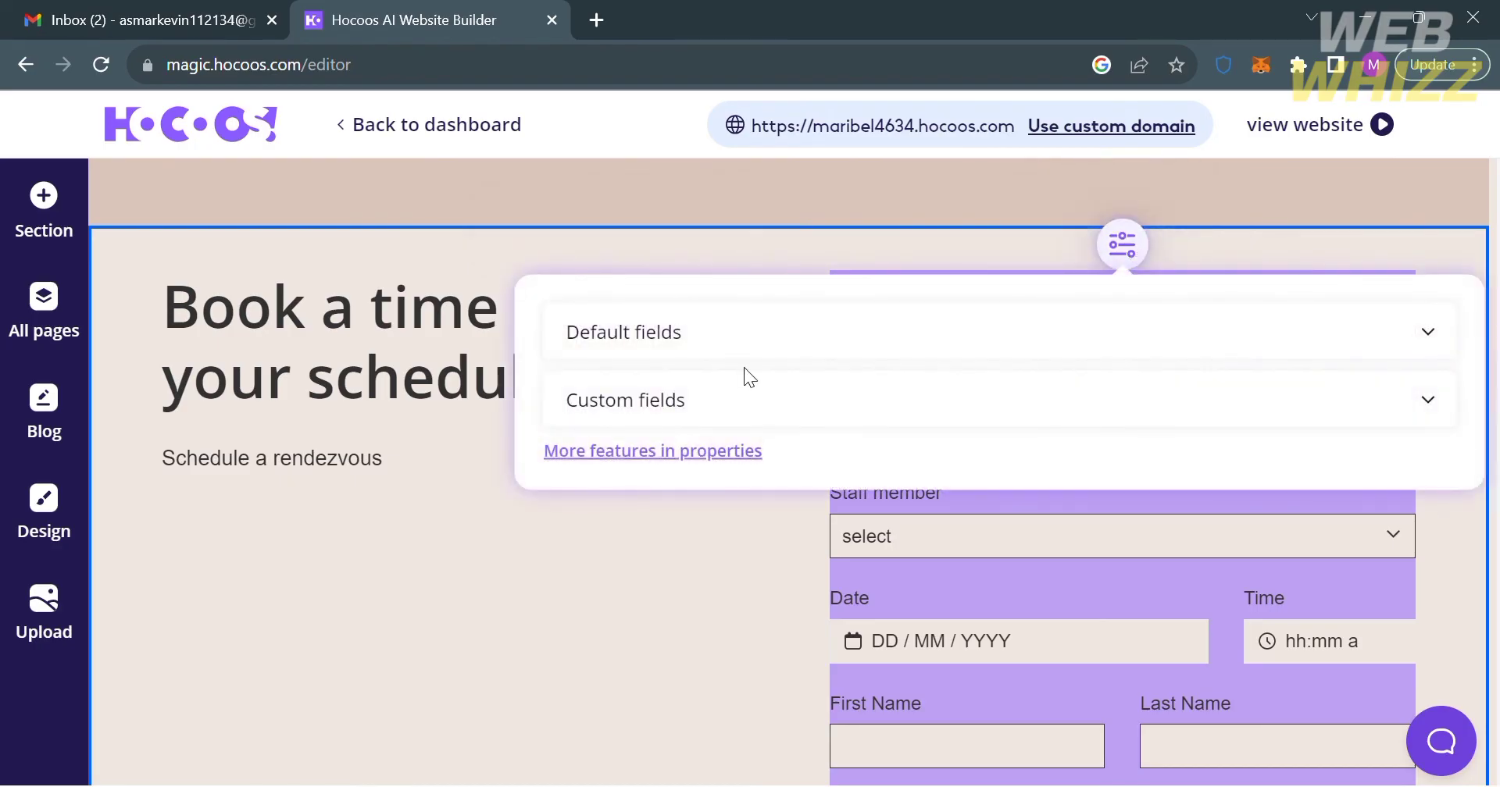
click(782, 341)
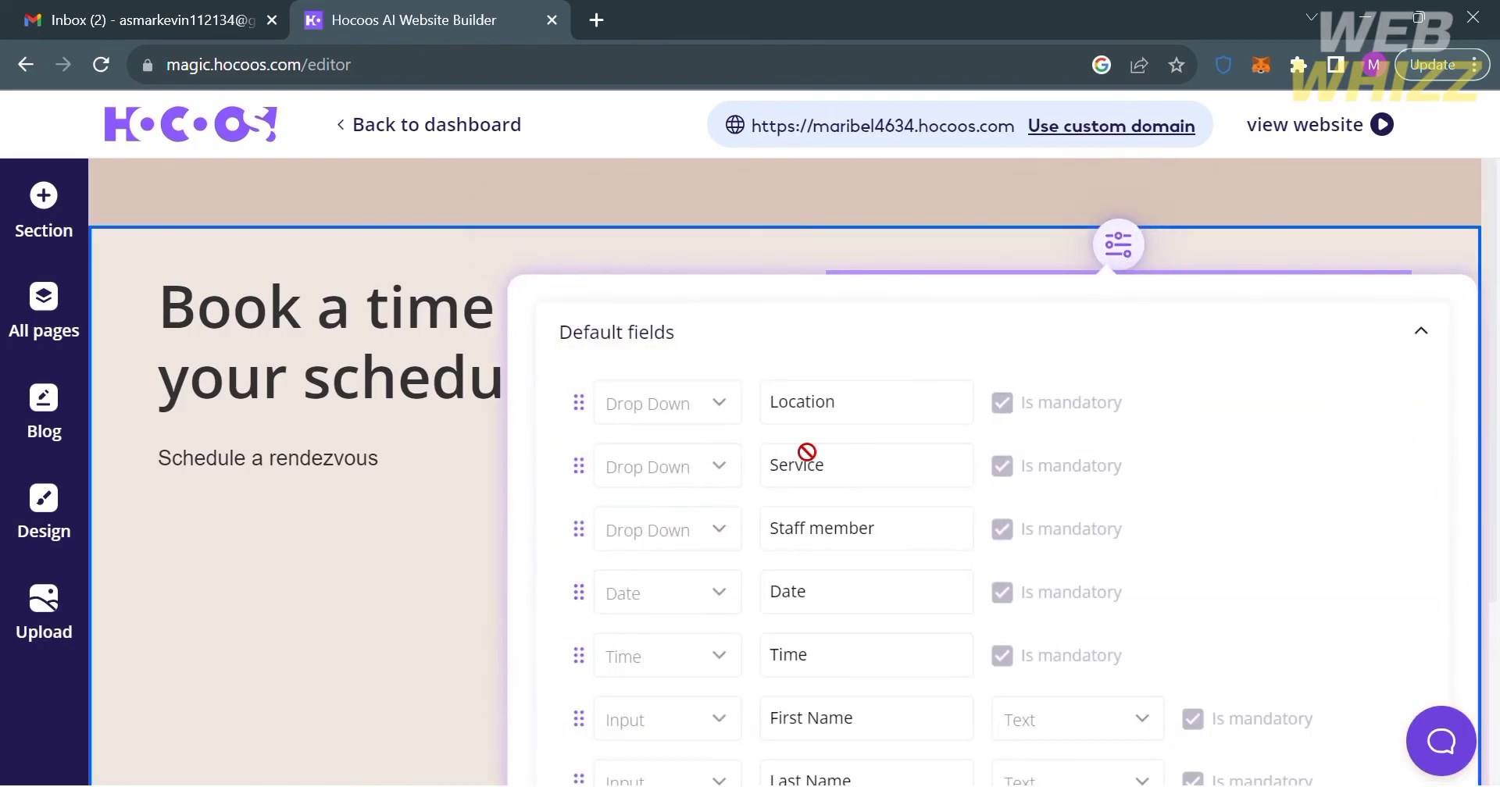
scroll(807, 453, down, 2)
scroll(804, 447, down, 1)
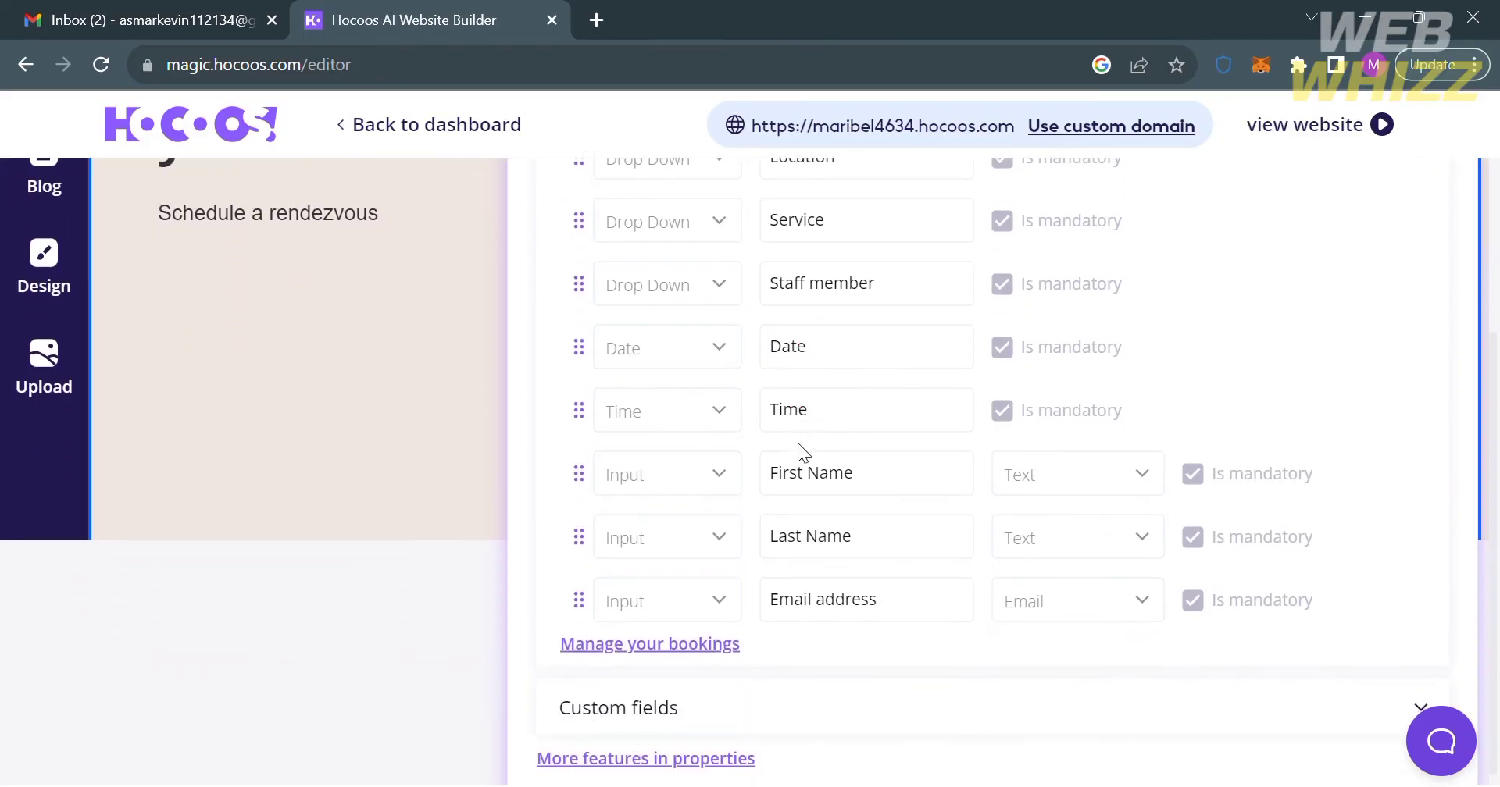
click(461, 603)
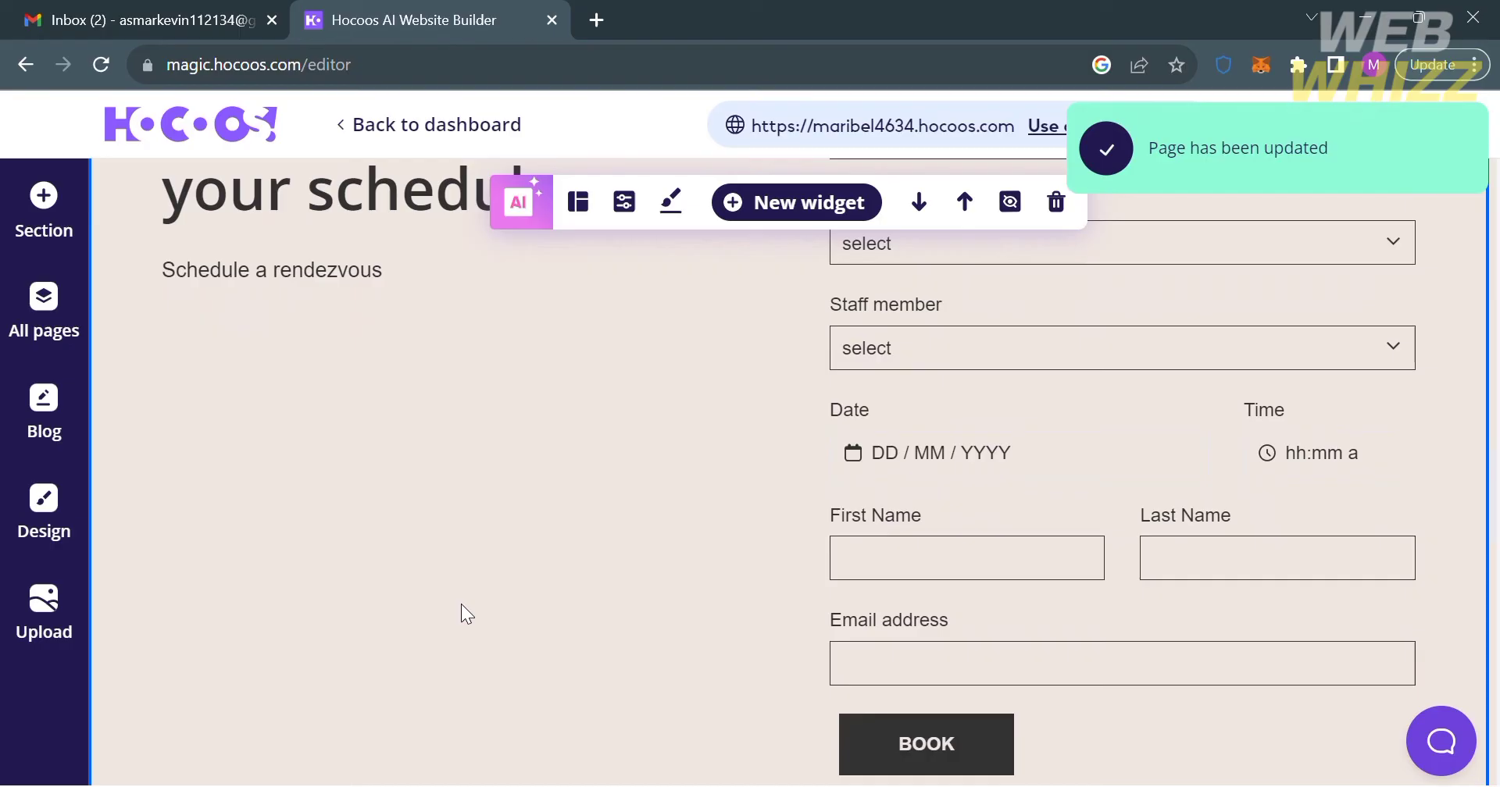
scroll(902, 687, down, 10)
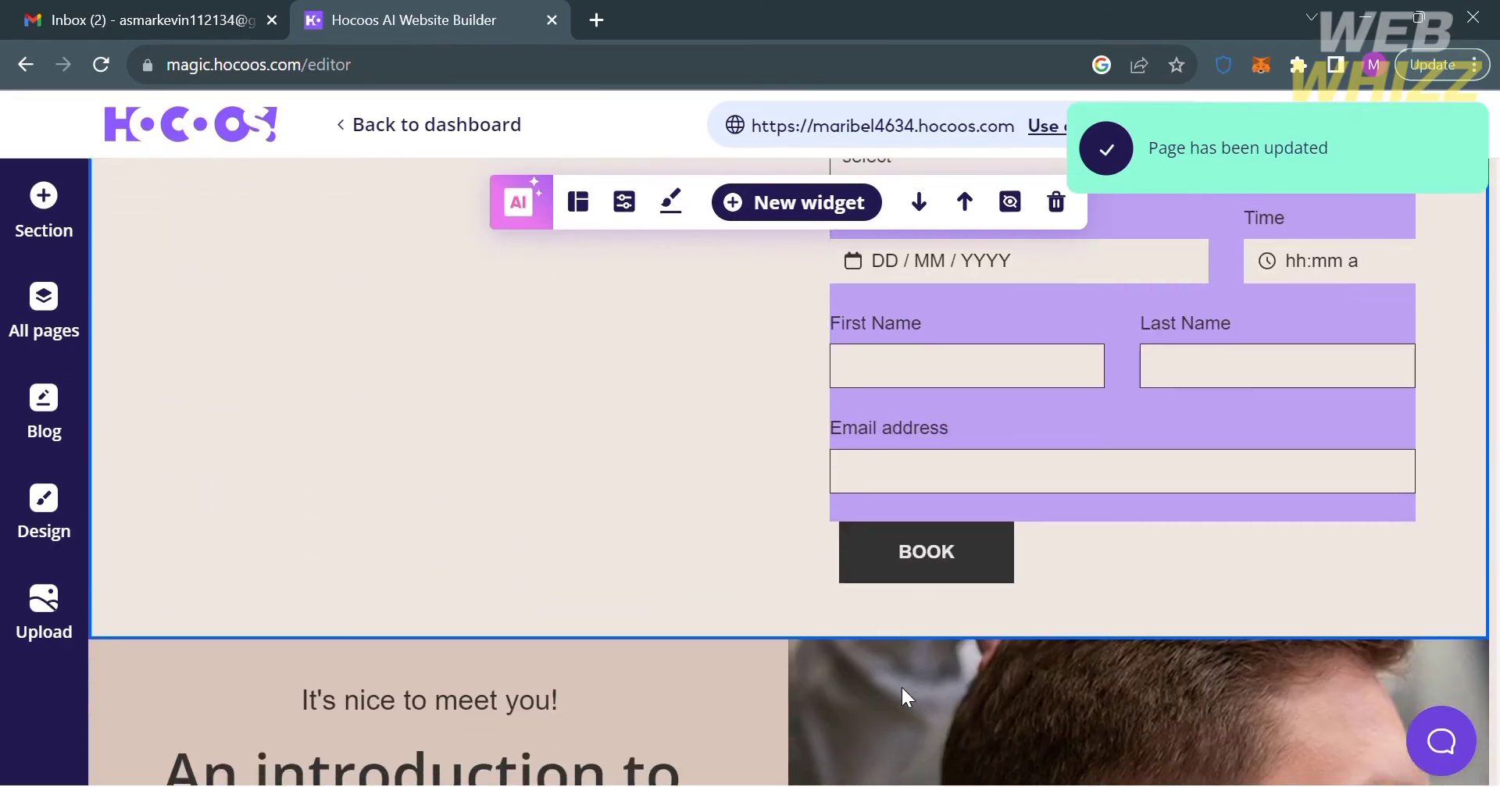
scroll(906, 695, down, 15)
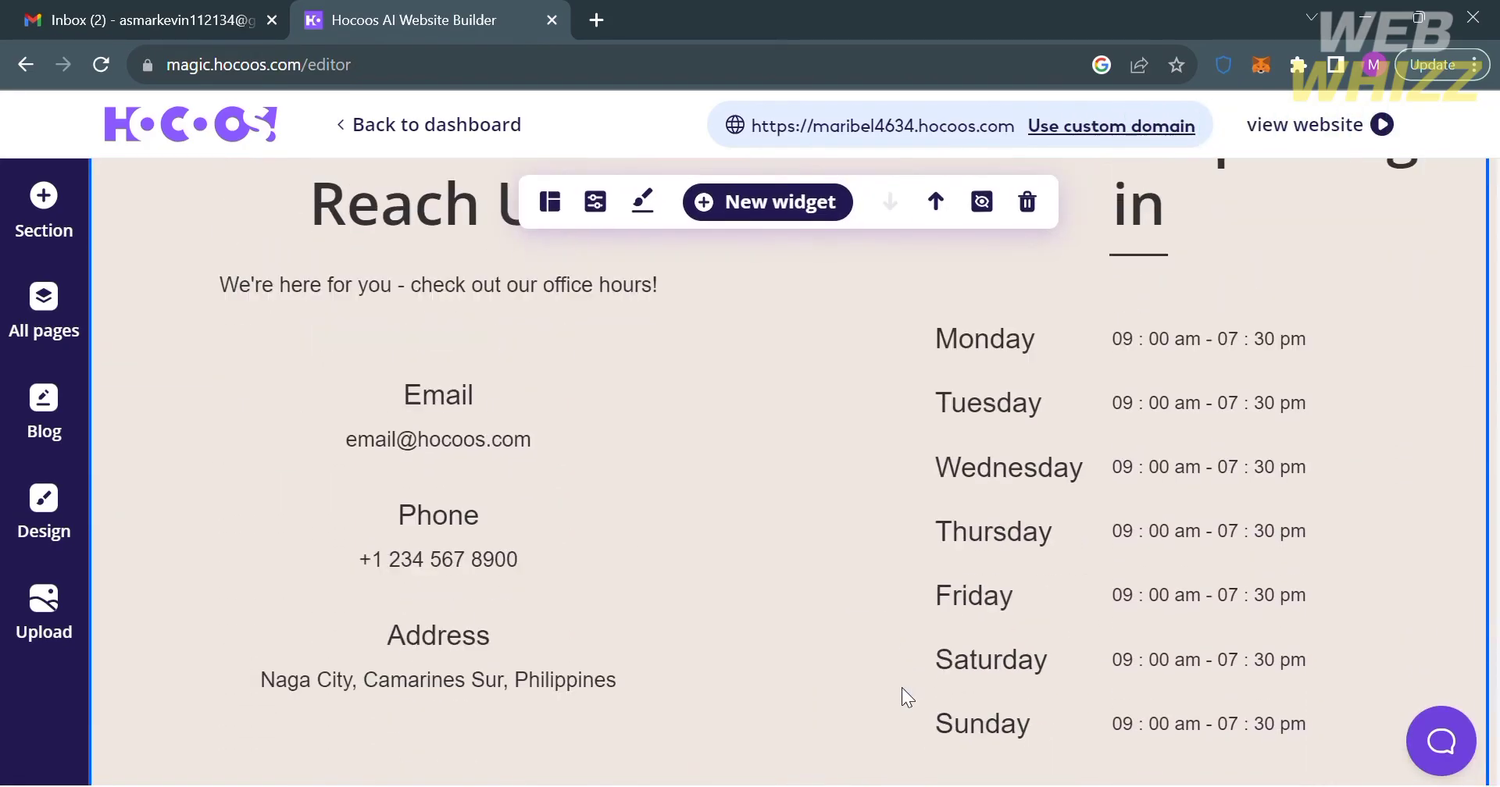
Step: Scroll up to the office hours section and start adding a new section
scroll(902, 687, up, 4)
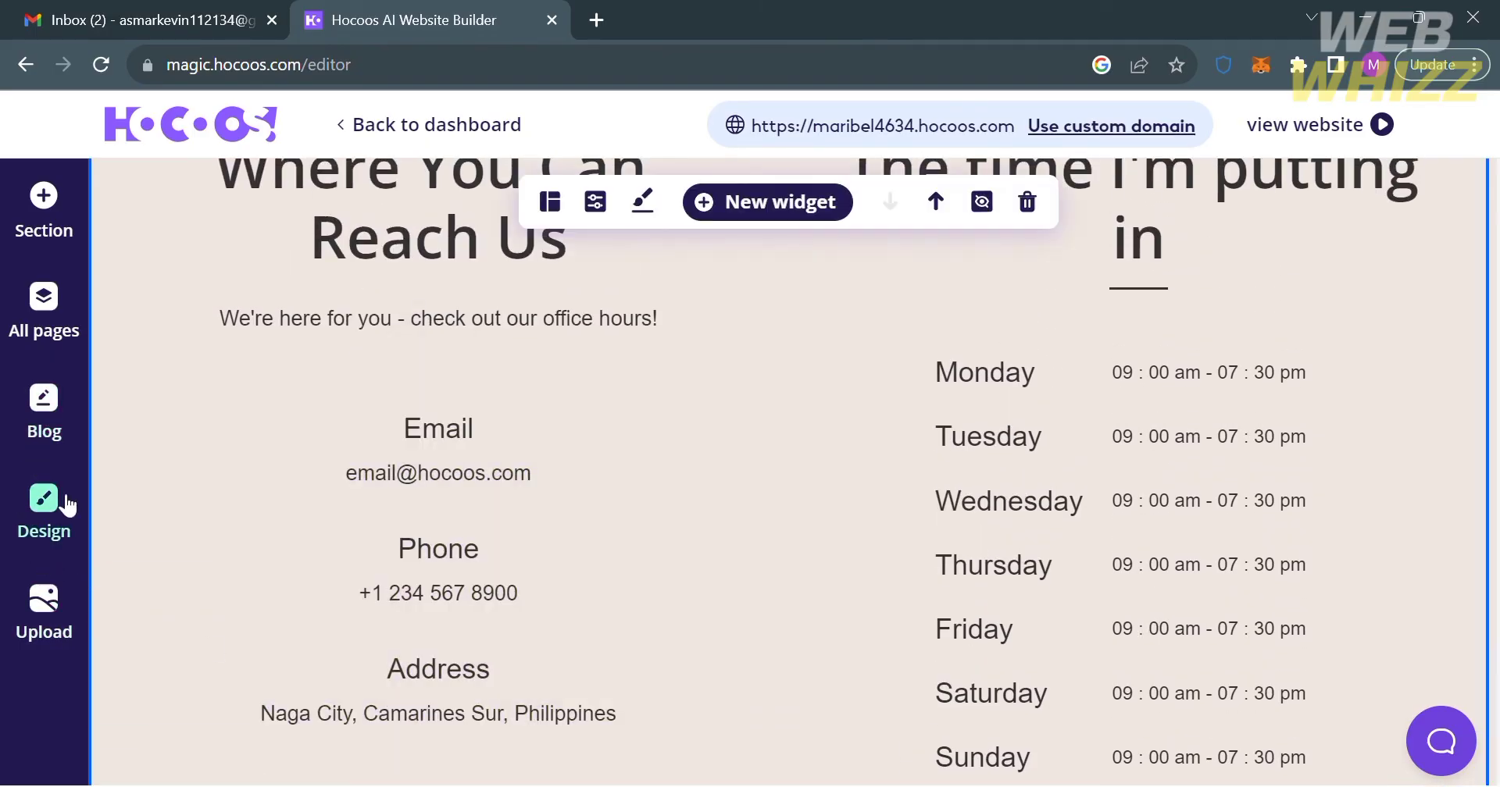
click(43, 205)
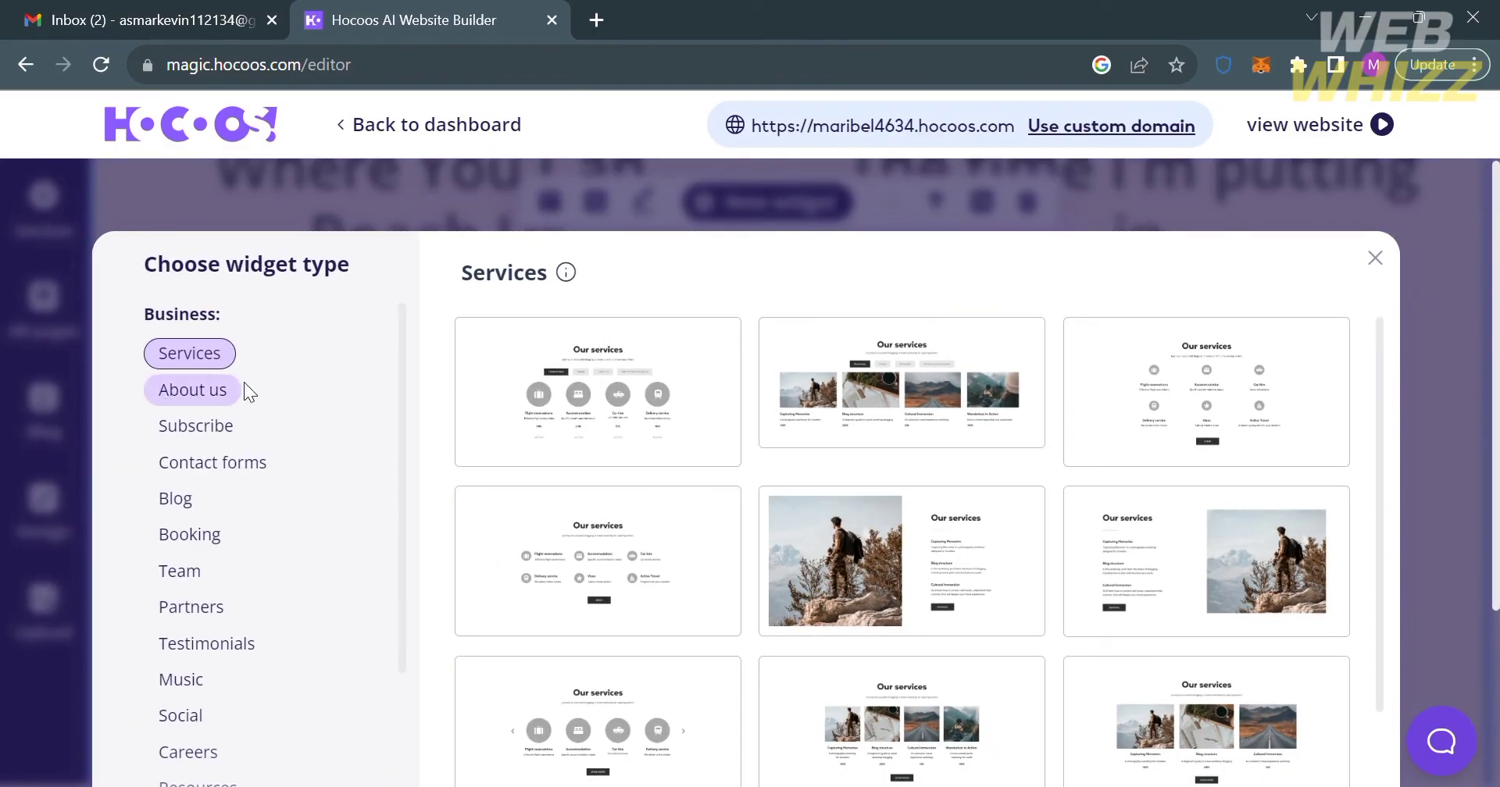
Step: Add the top-right price list template from the Store category to the page
scroll(238, 555, down, 5)
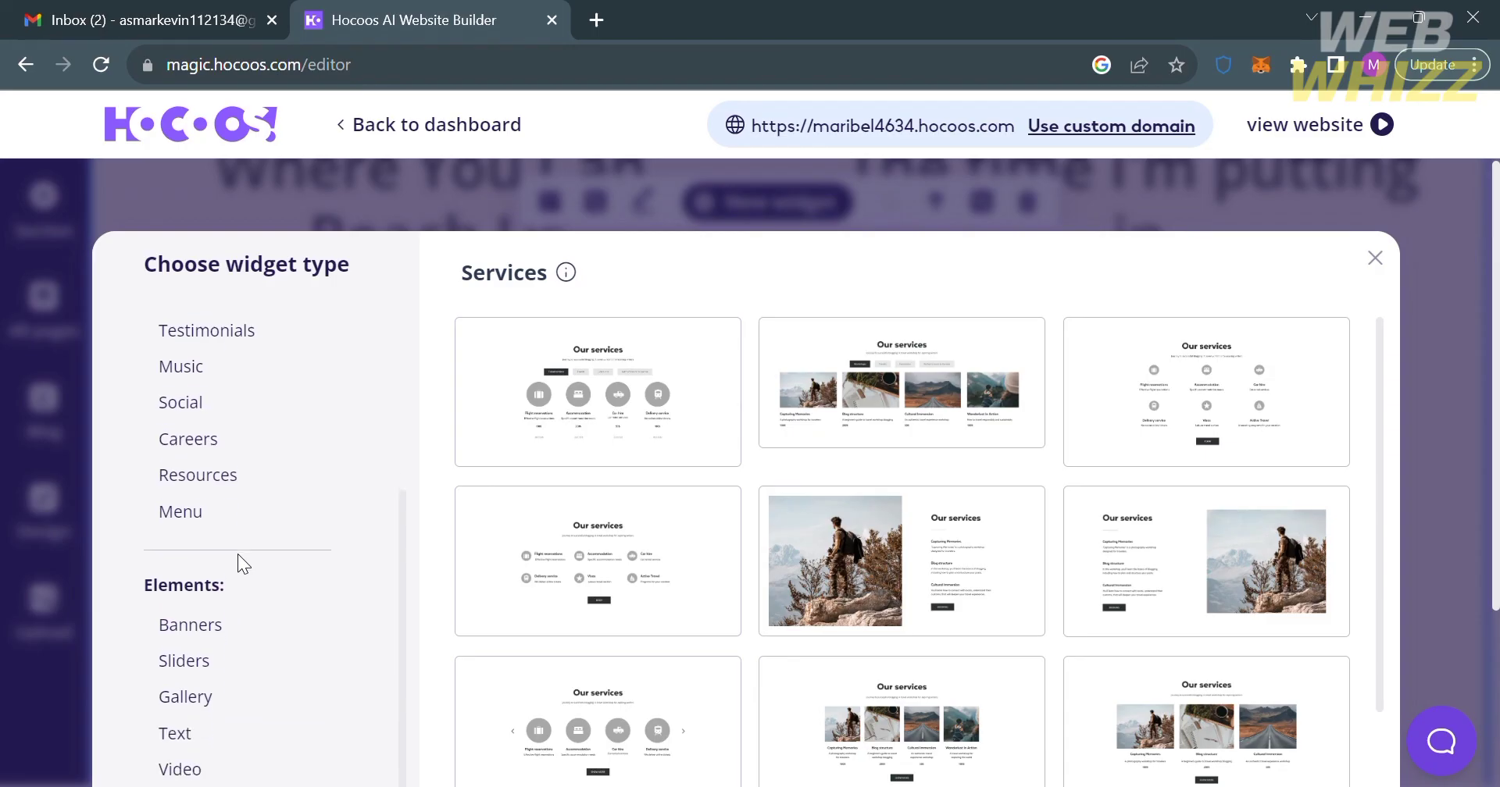
scroll(237, 555, down, 1)
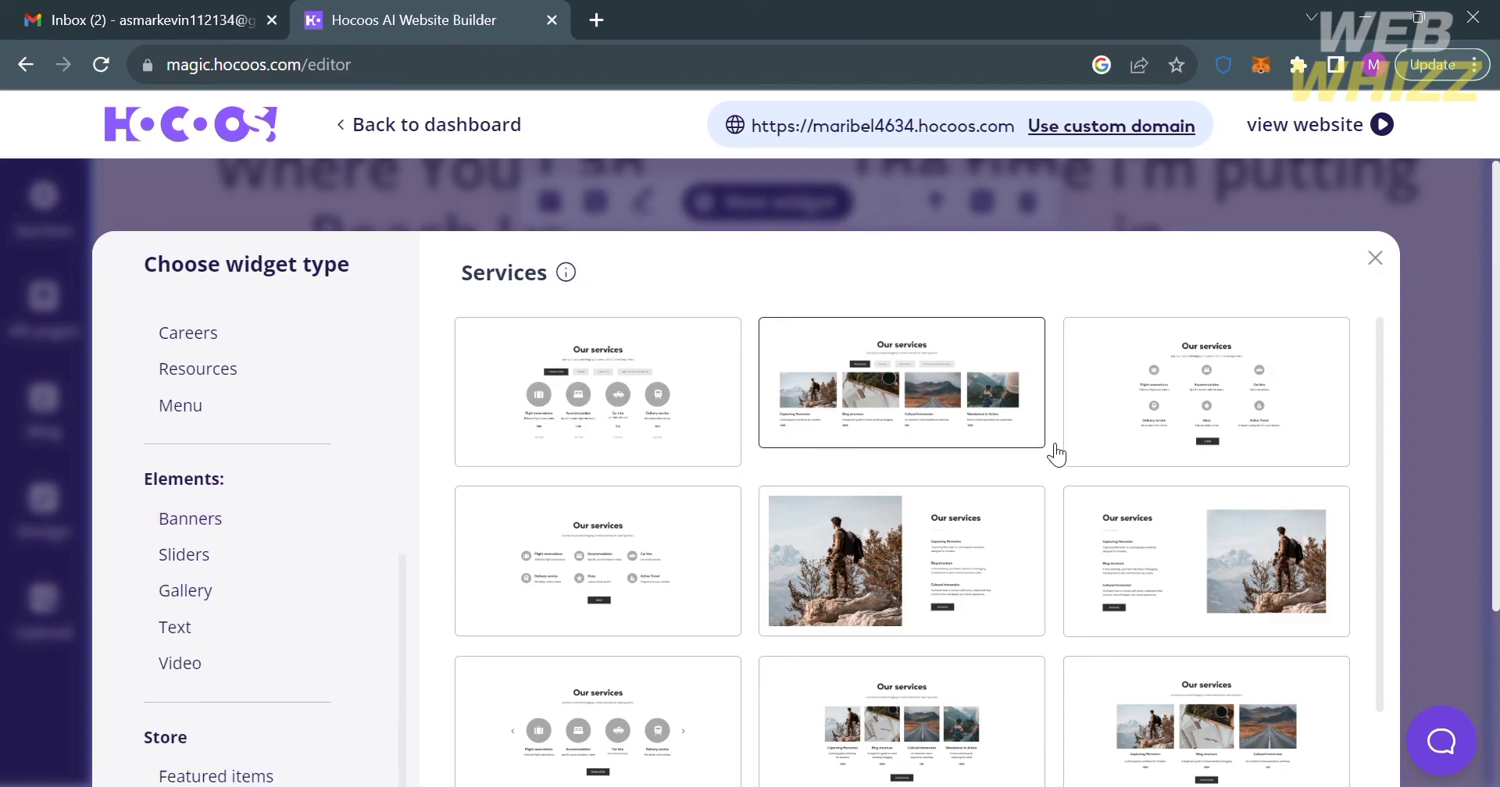
scroll(1079, 467, down, 2)
scroll(1078, 467, down, 5)
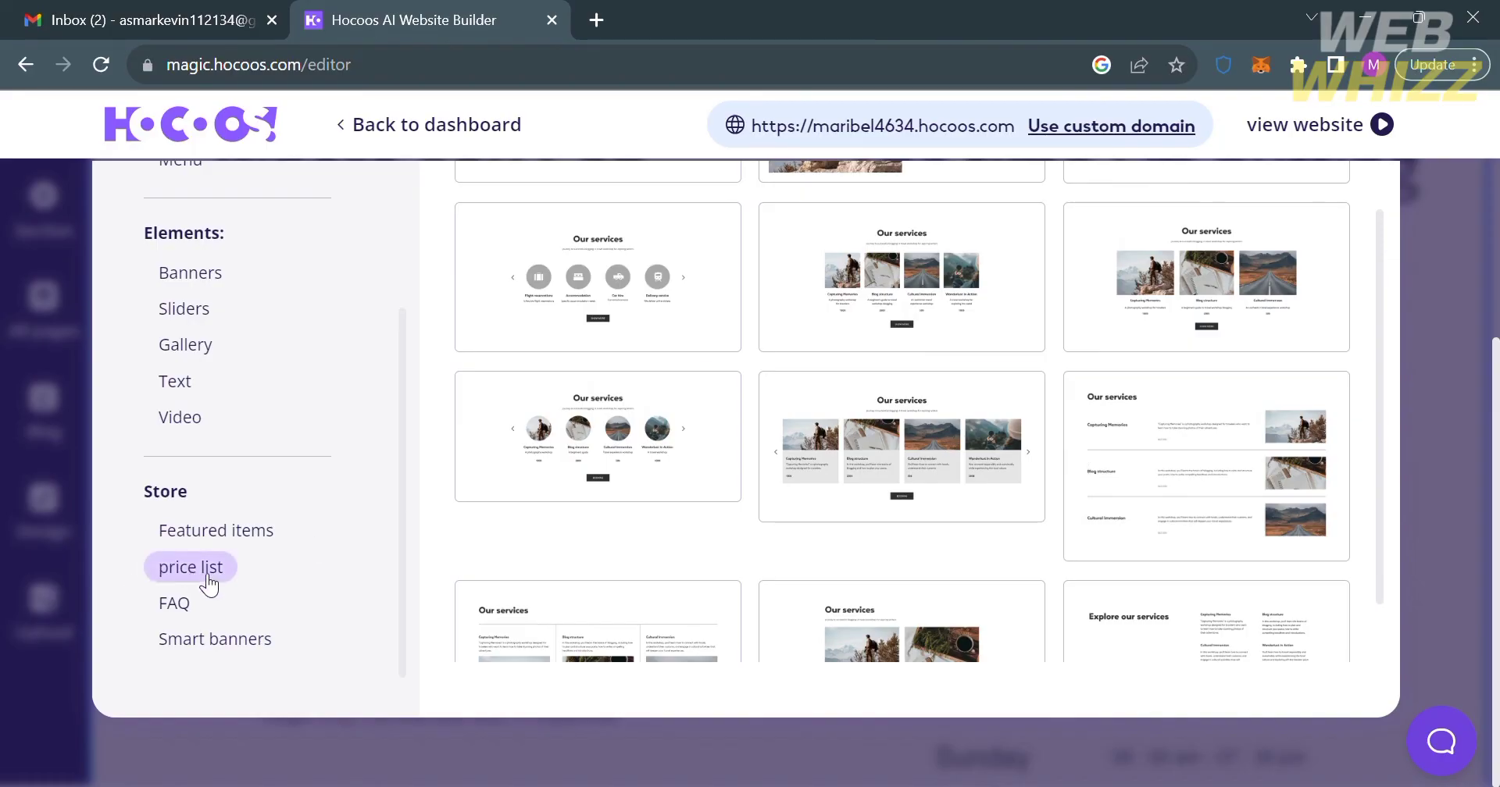
click(210, 584)
scroll(703, 410, up, 3)
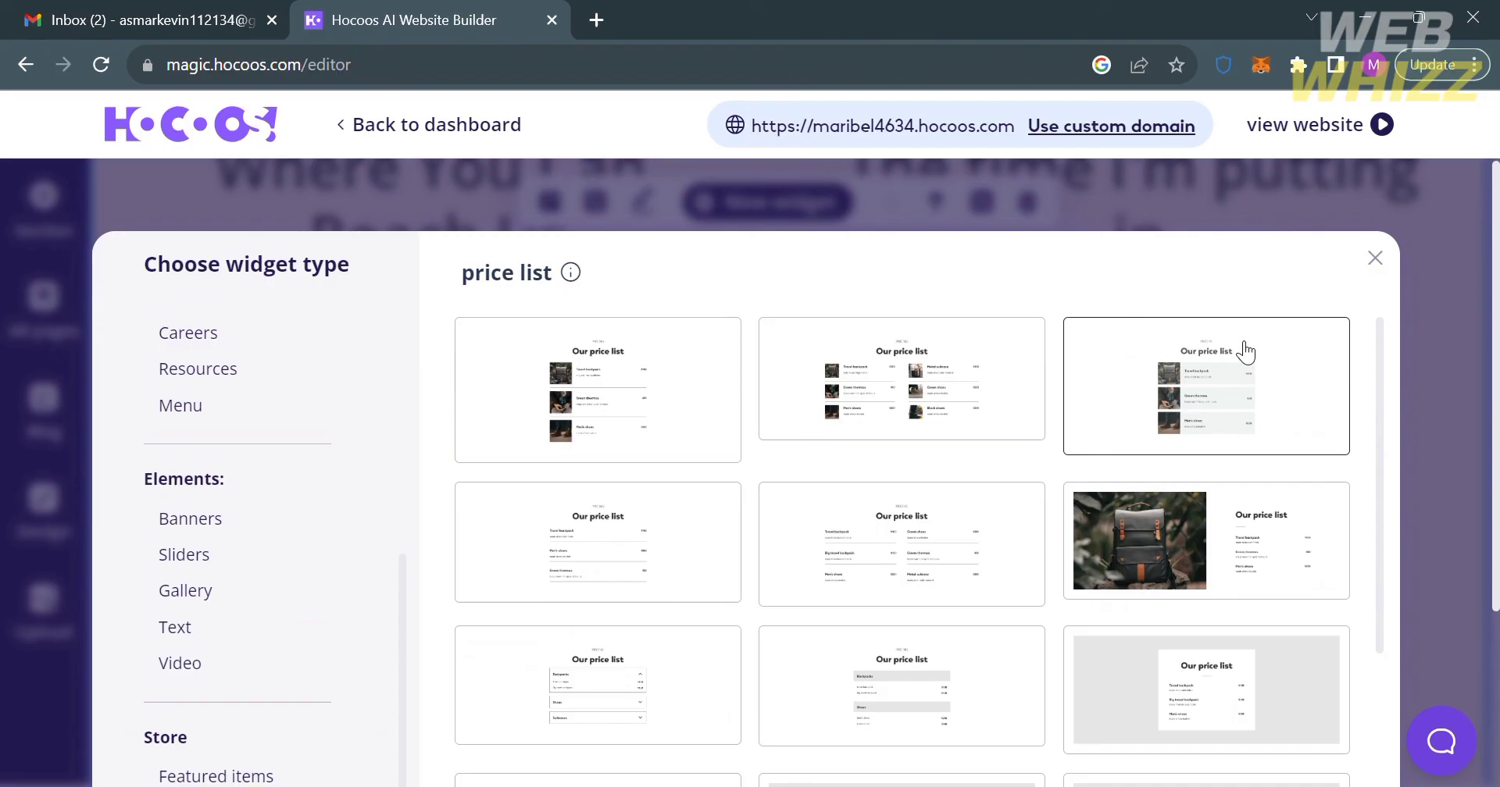
click(1259, 402)
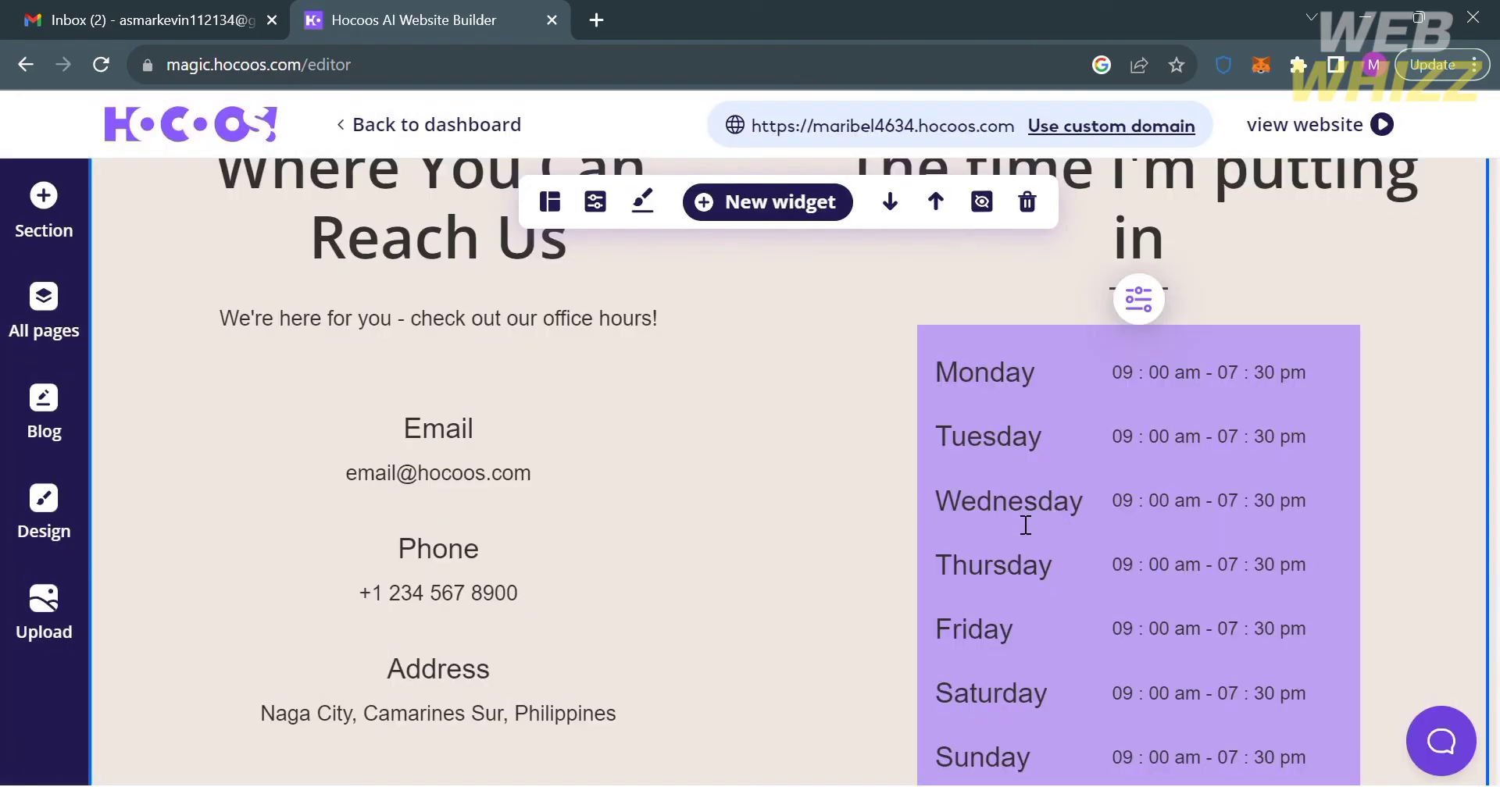
Step: Check the Rate List's Hair Cut price of 100 USD, then view the live website
scroll(770, 495, down, 5)
scroll(770, 494, up, 4)
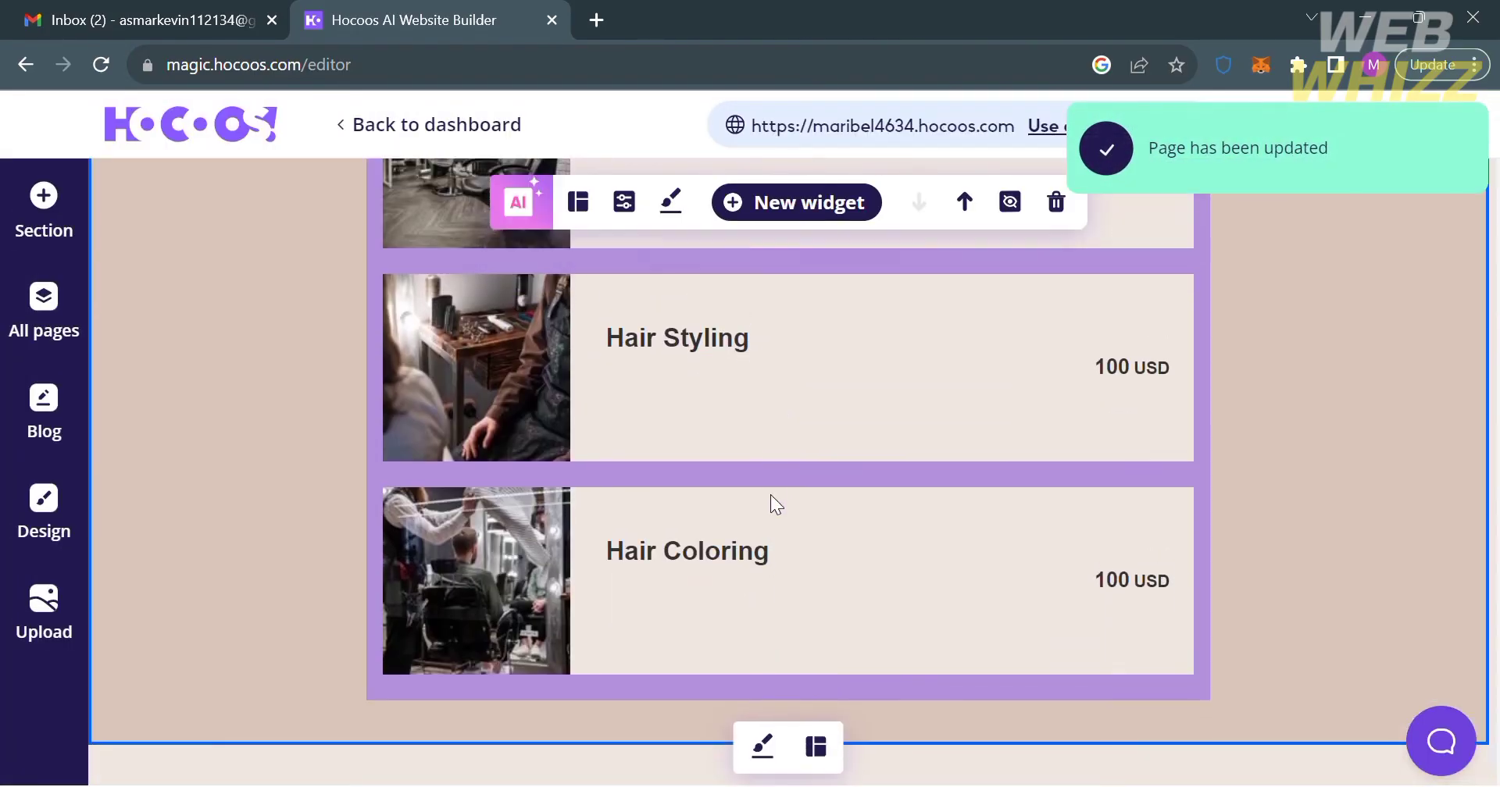
click(1136, 390)
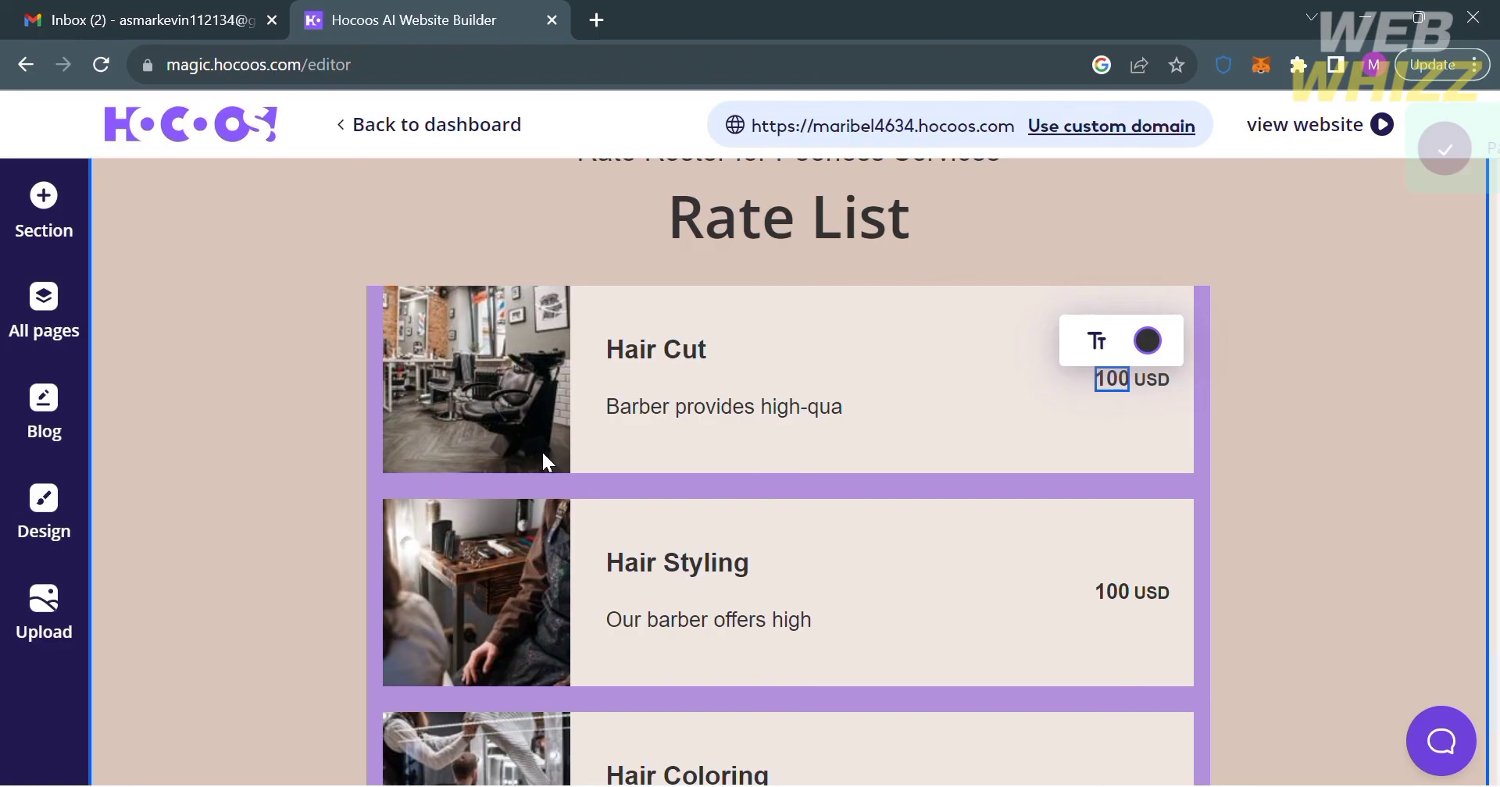
click(1328, 126)
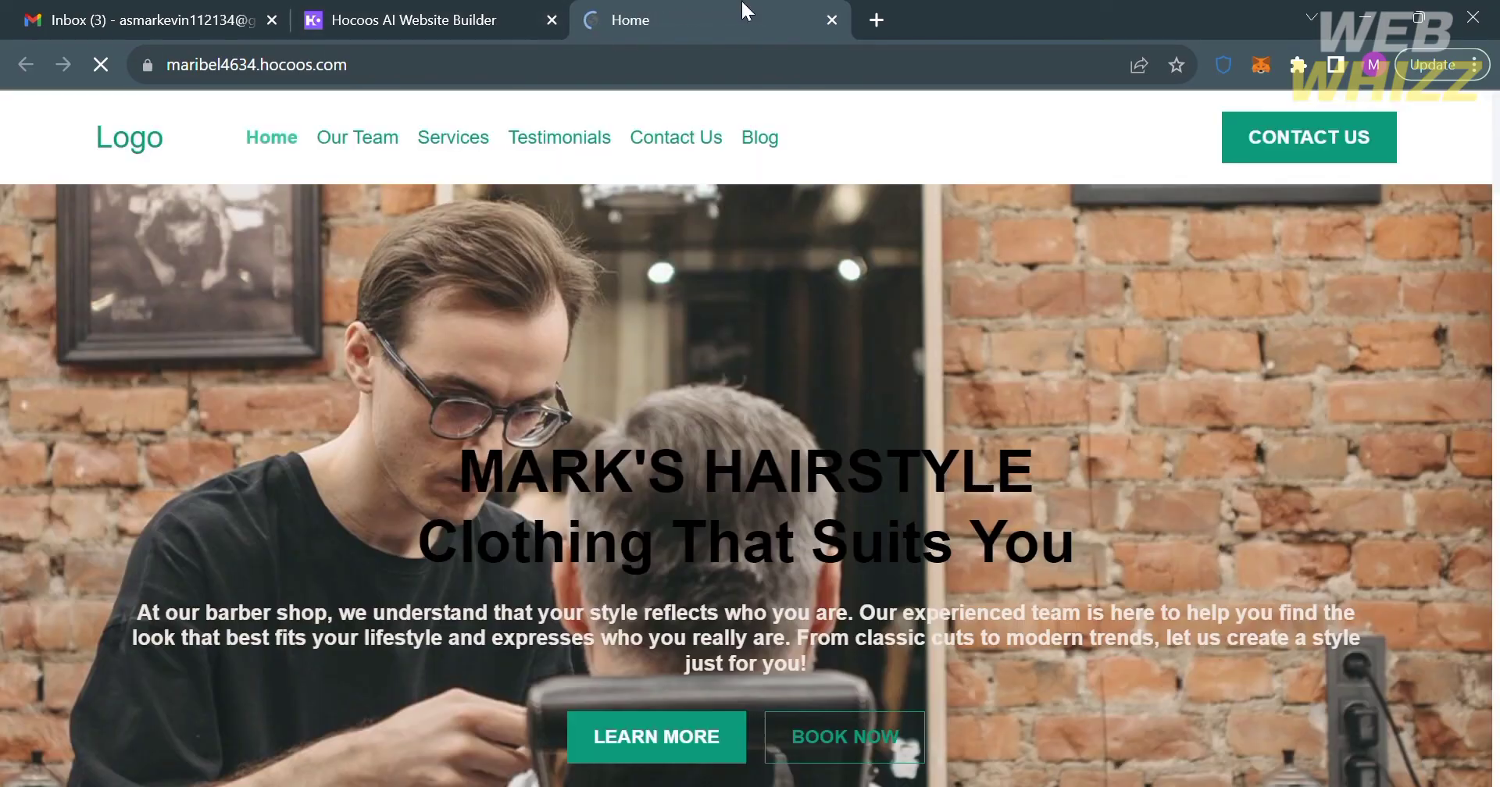
Step: Scroll the live MARK'S HAIRSTYLE site down to the Rate List and back up
scroll(712, 438, down, 4)
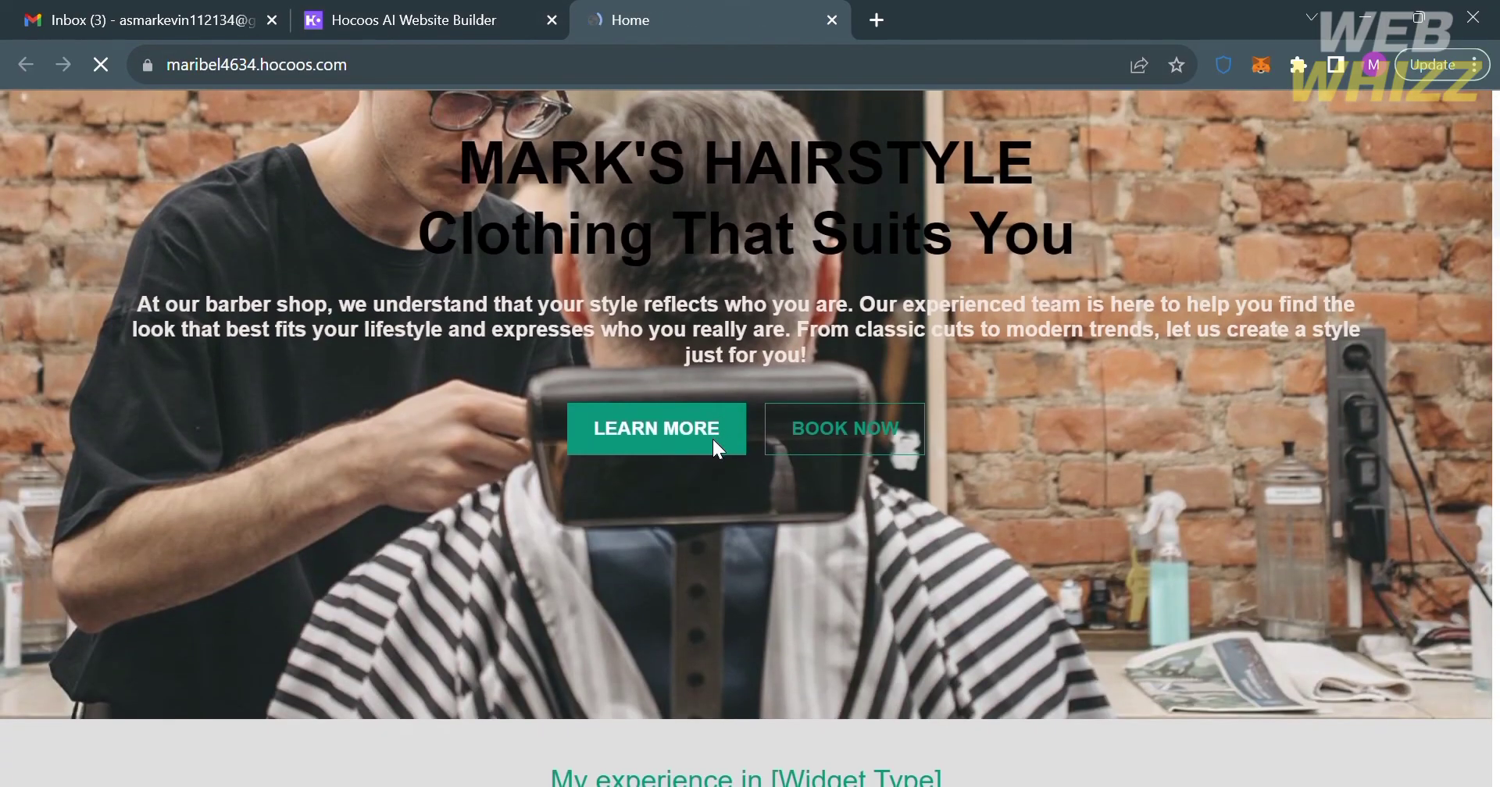
scroll(718, 450, down, 20)
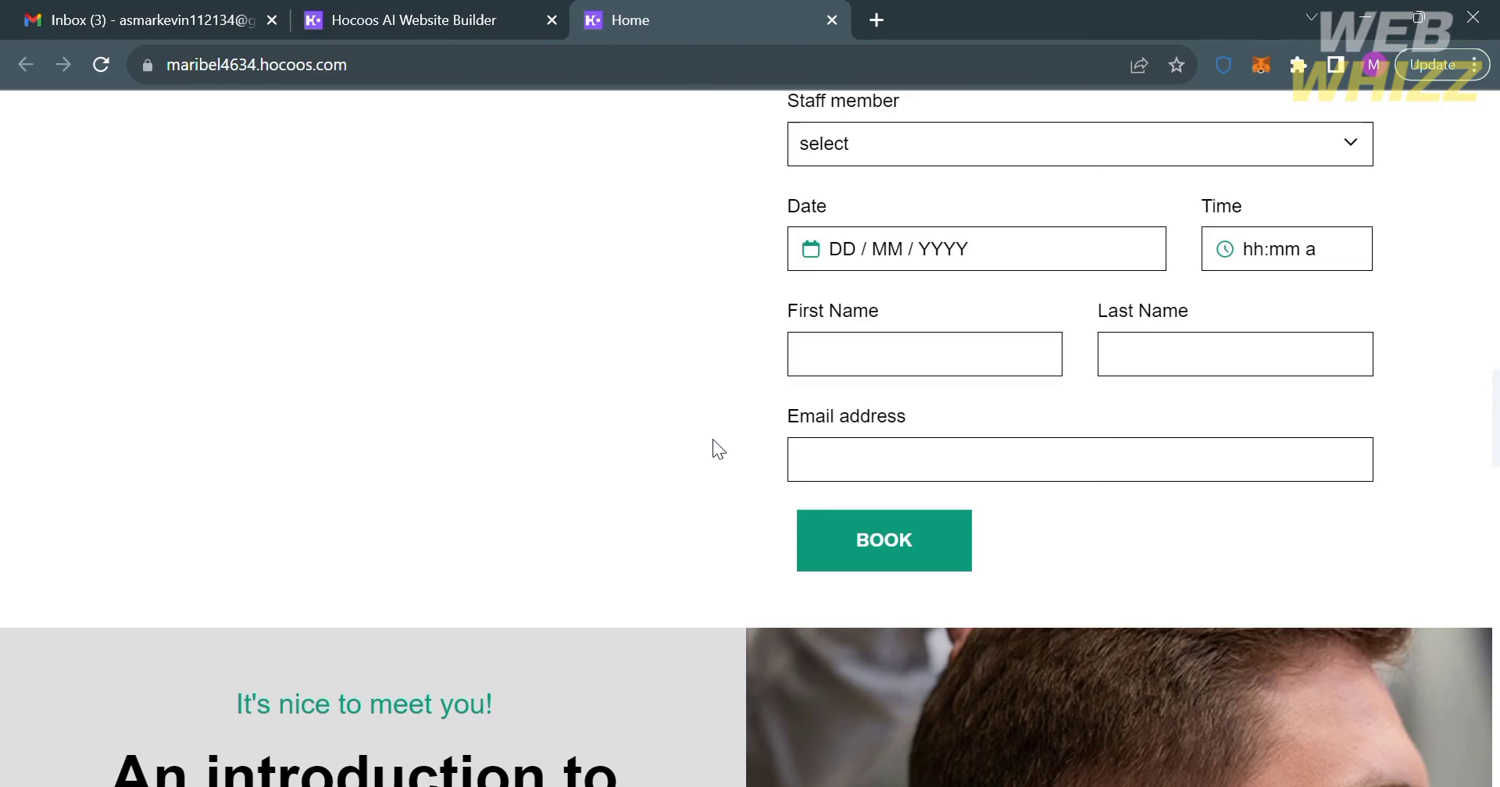
scroll(713, 441, up, 10)
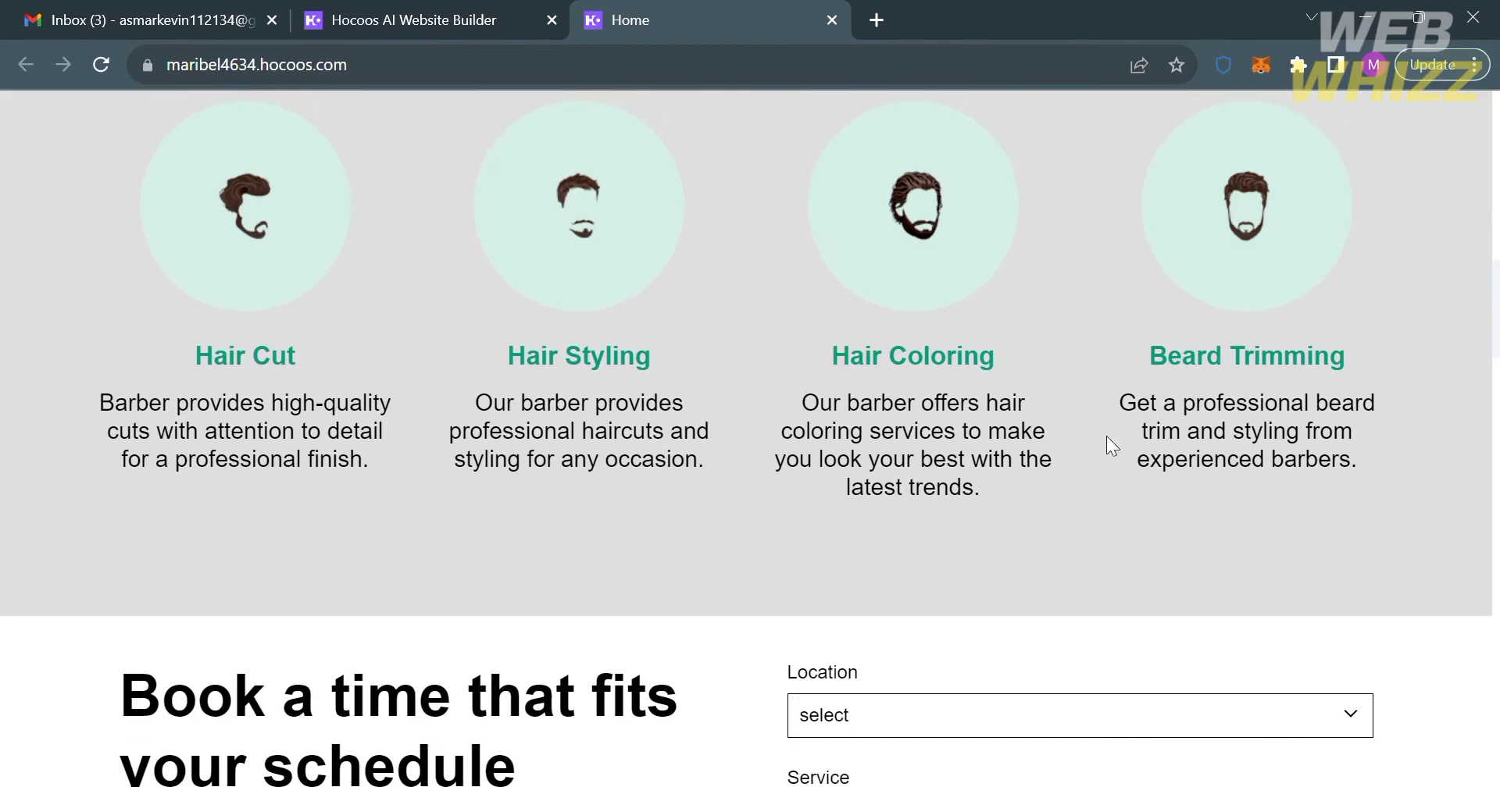
scroll(1106, 435, down, 20)
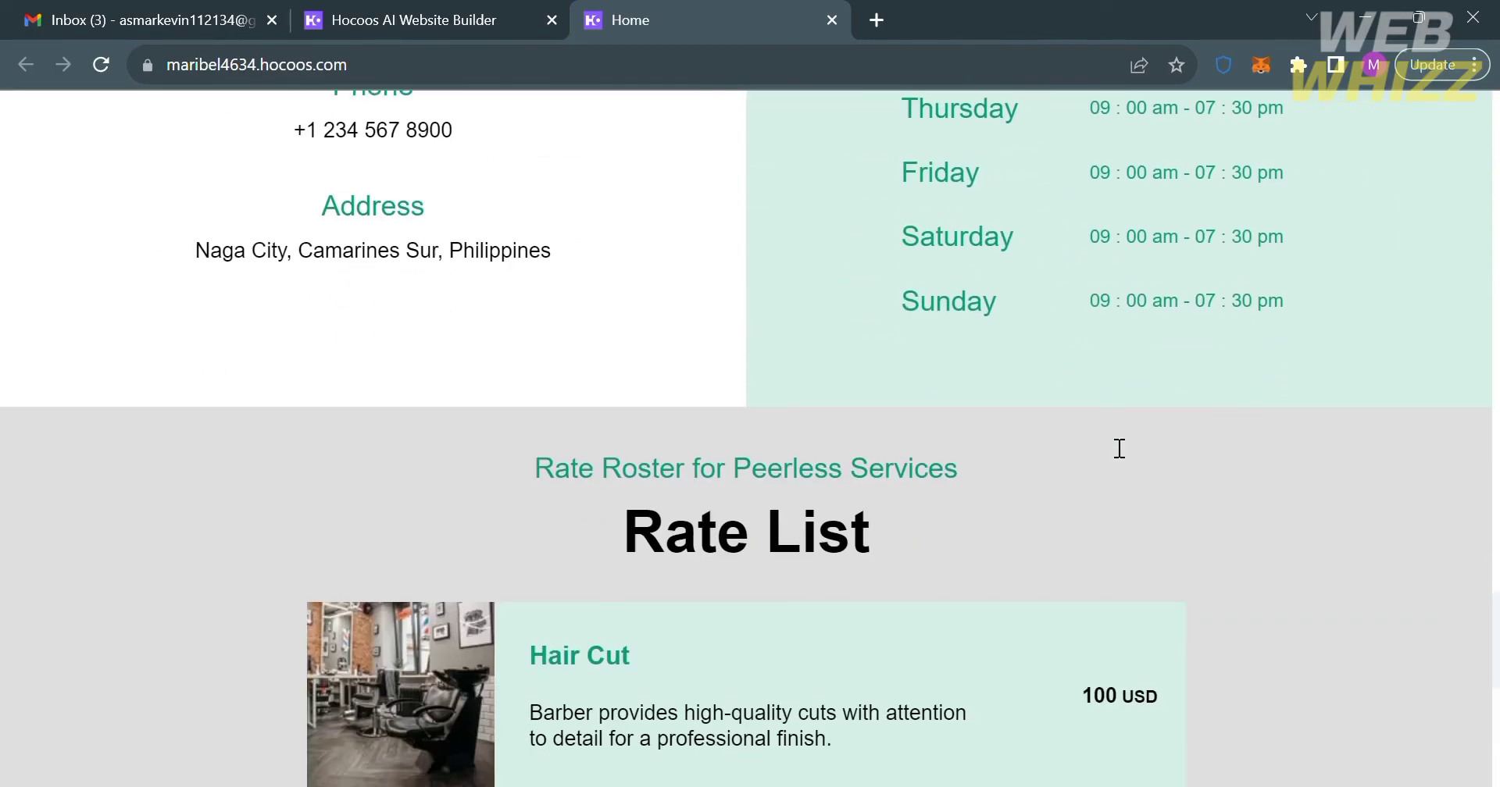
scroll(1106, 436, down, 5)
scroll(1106, 435, up, 20)
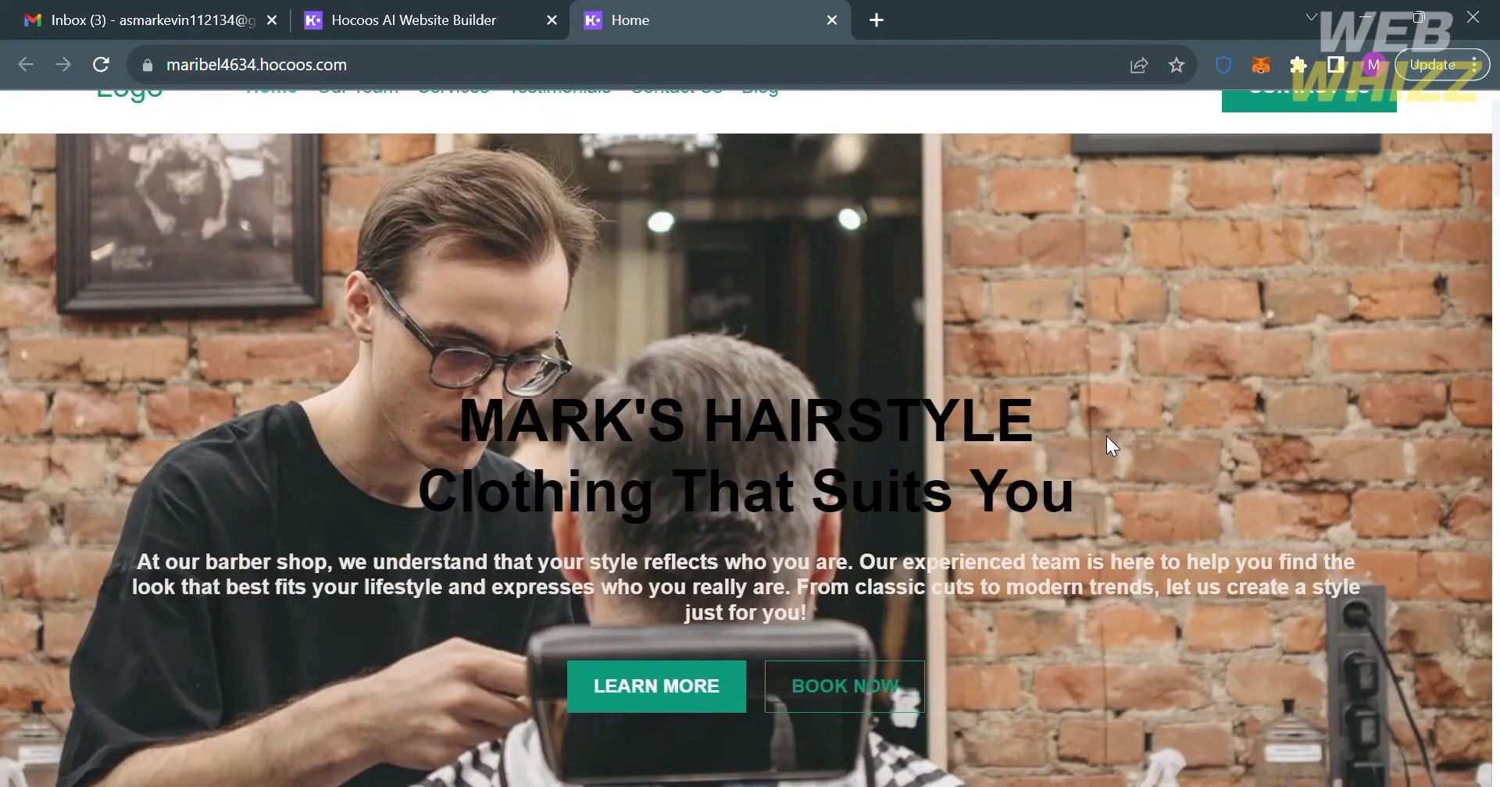